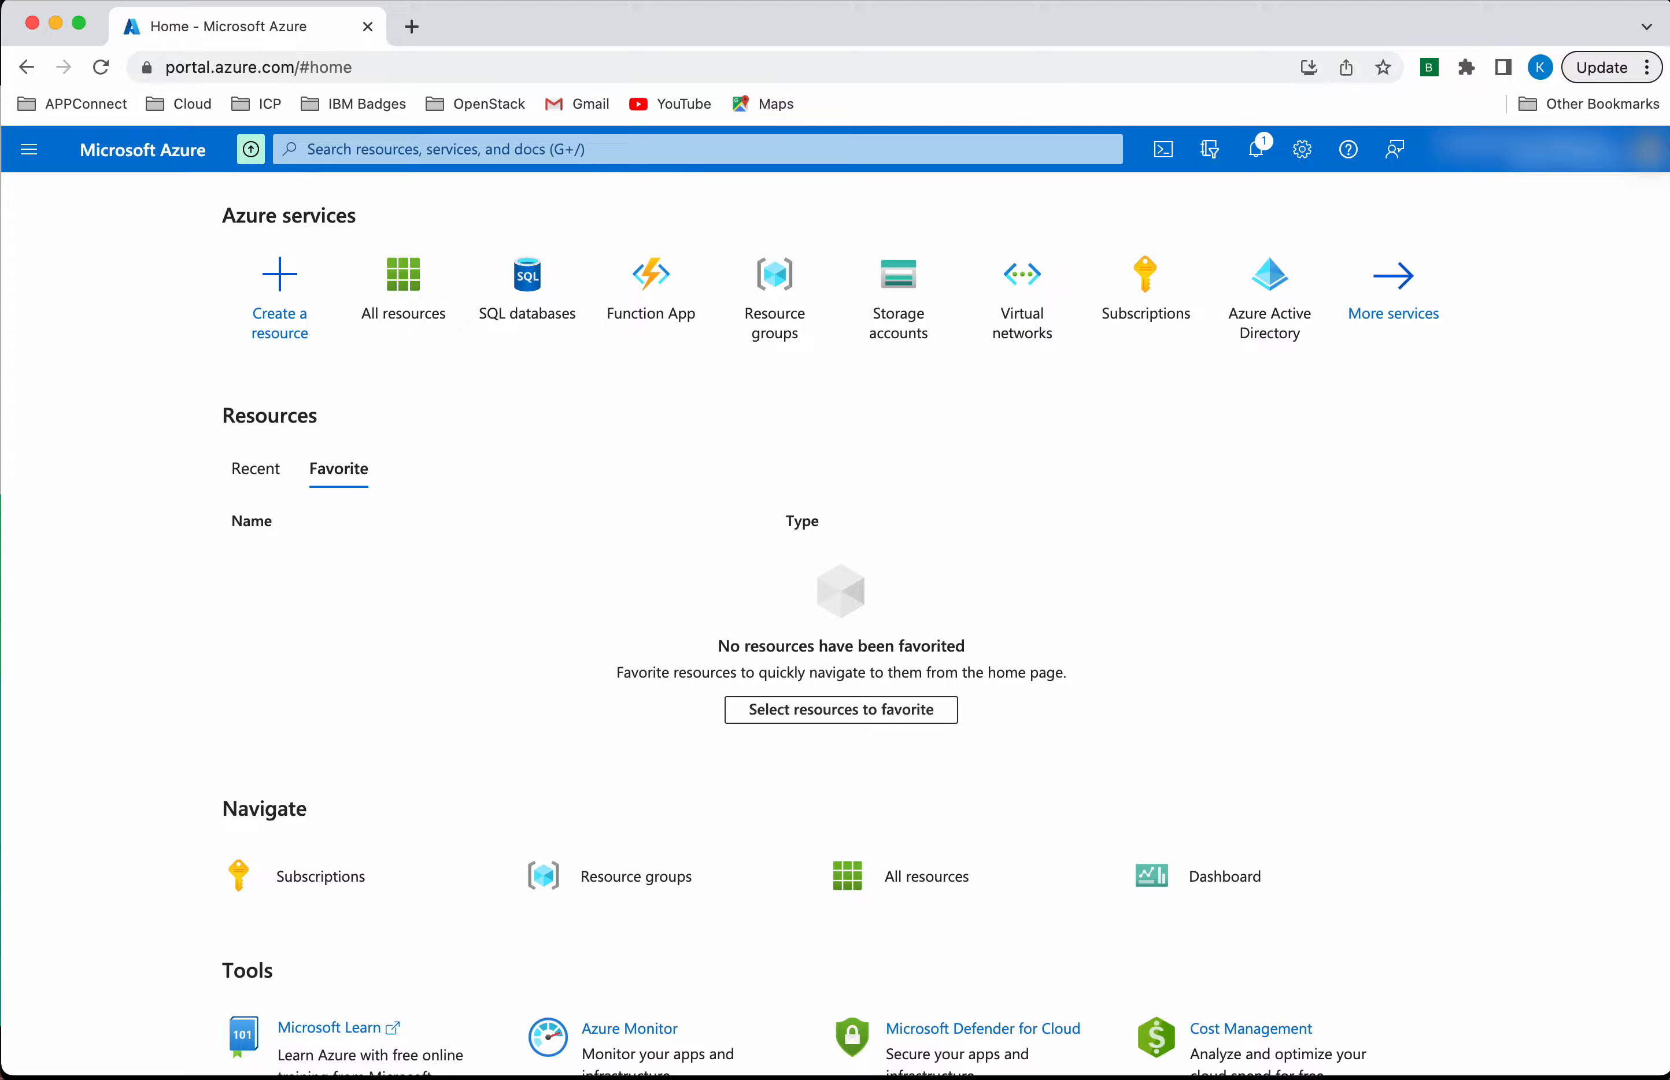
- Start creating a new virtual machine resource and assign it to a new resource group named vm-grp
{"action": "left_click", "coordinate": [307, 316]}
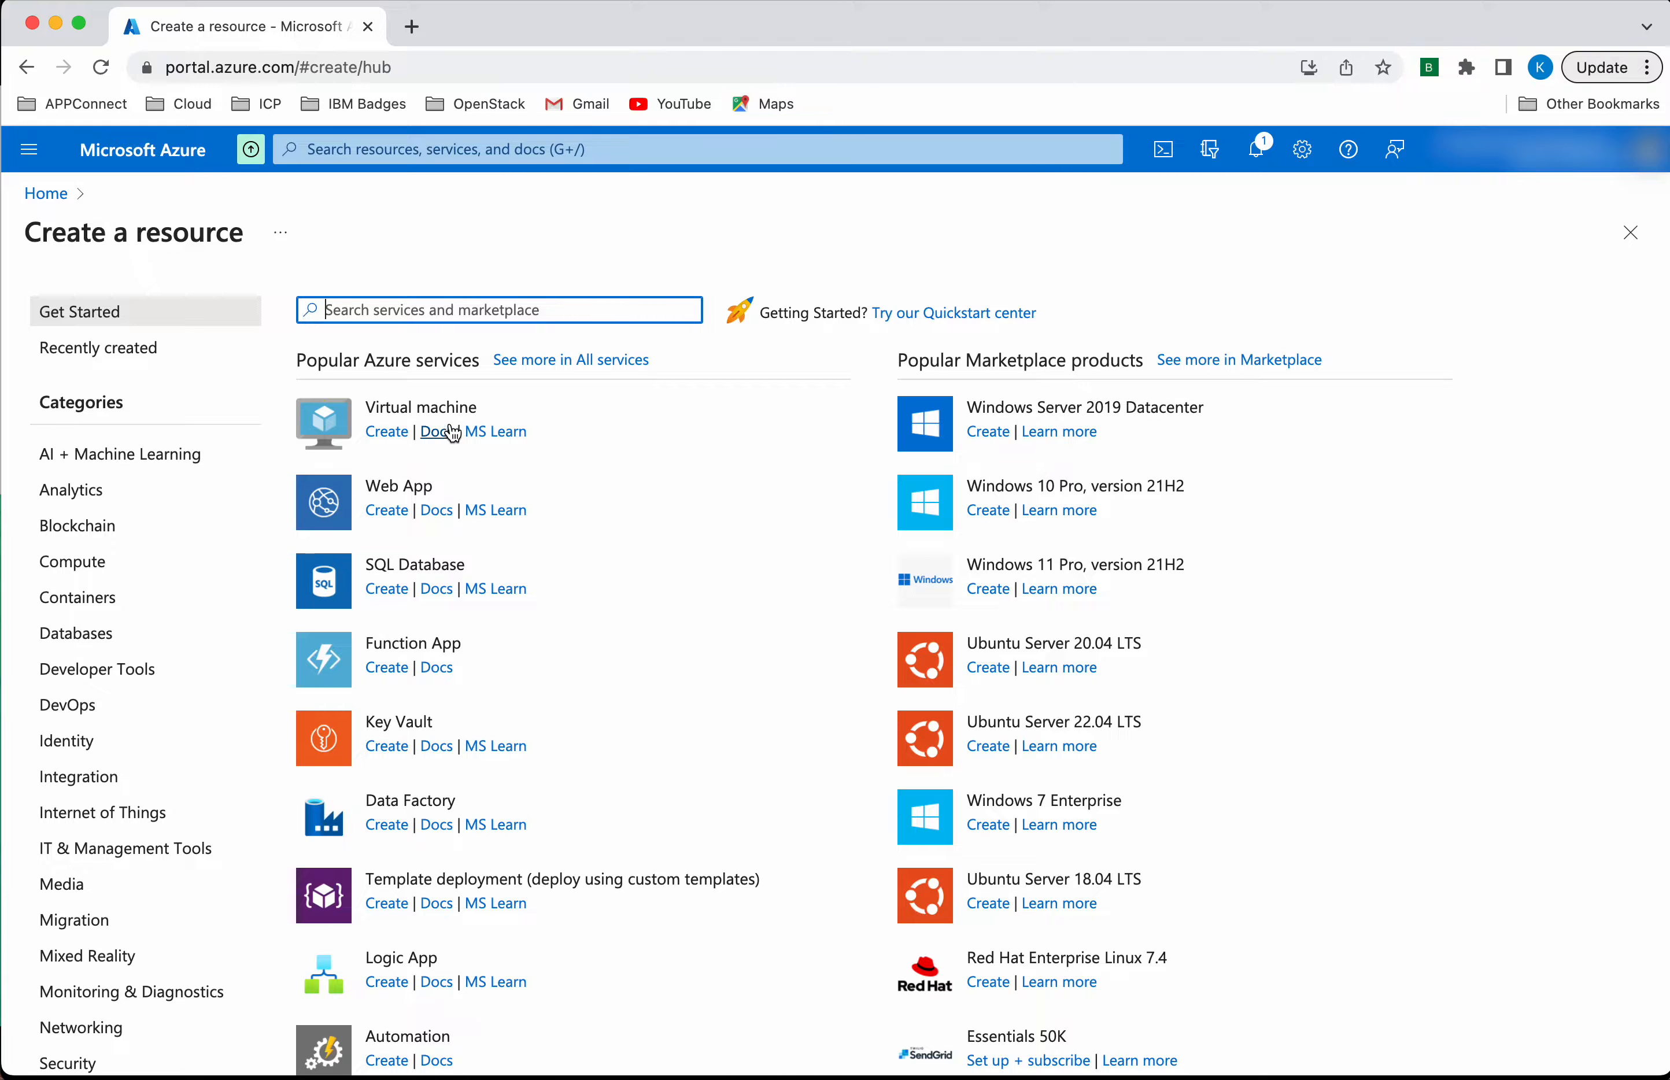
{"action": "left_click", "coordinate": [453, 420]}
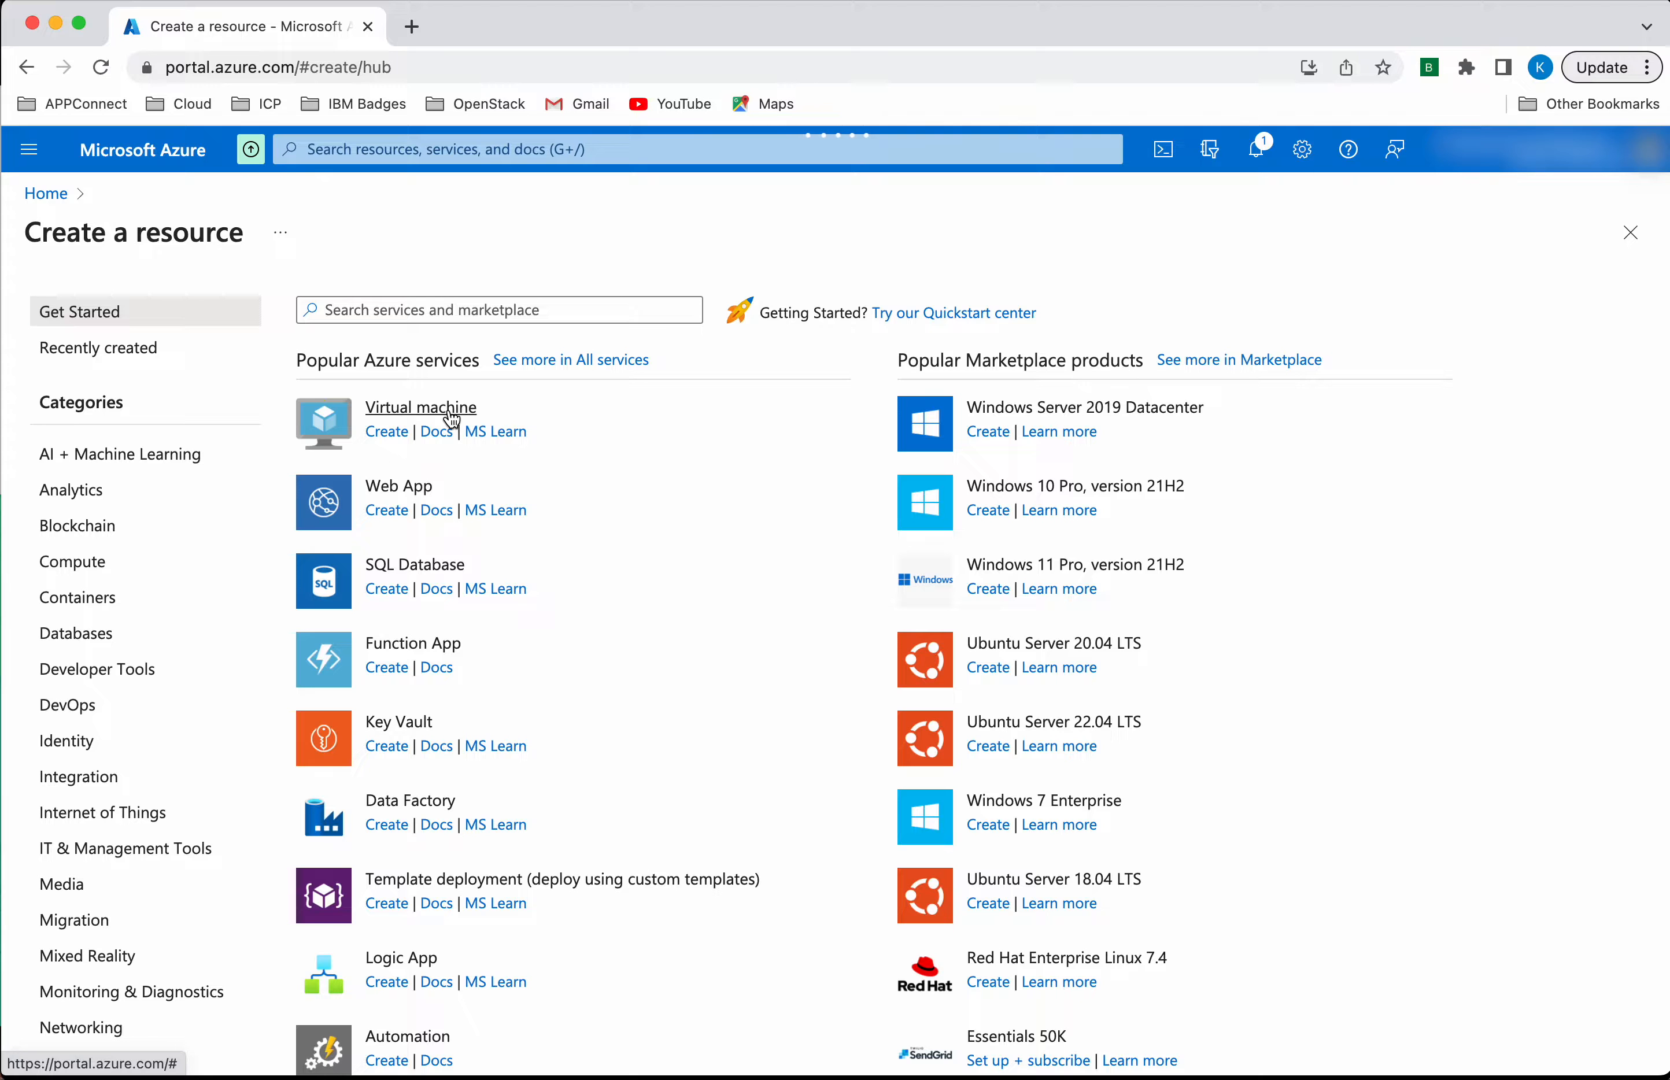
{"action": "scroll", "coordinate": [499, 463], "scroll_direction": "down", "scroll_amount": 2}
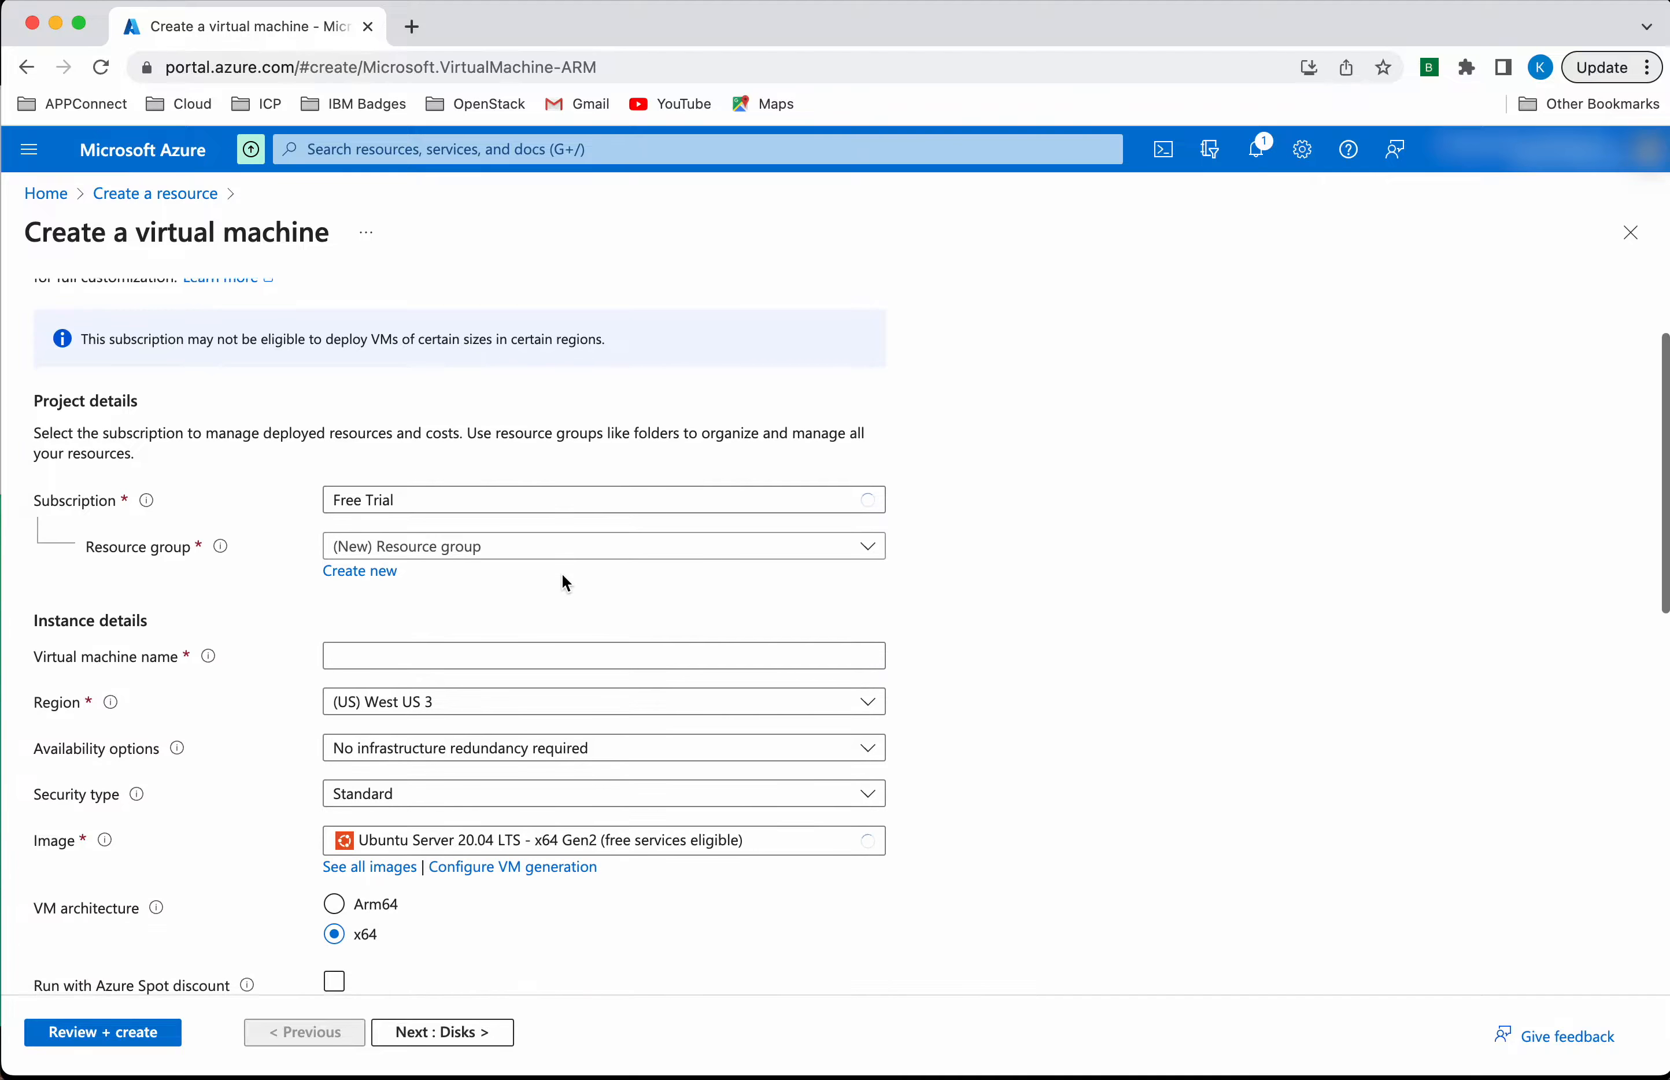
{"action": "left_click", "coordinate": [379, 569]}
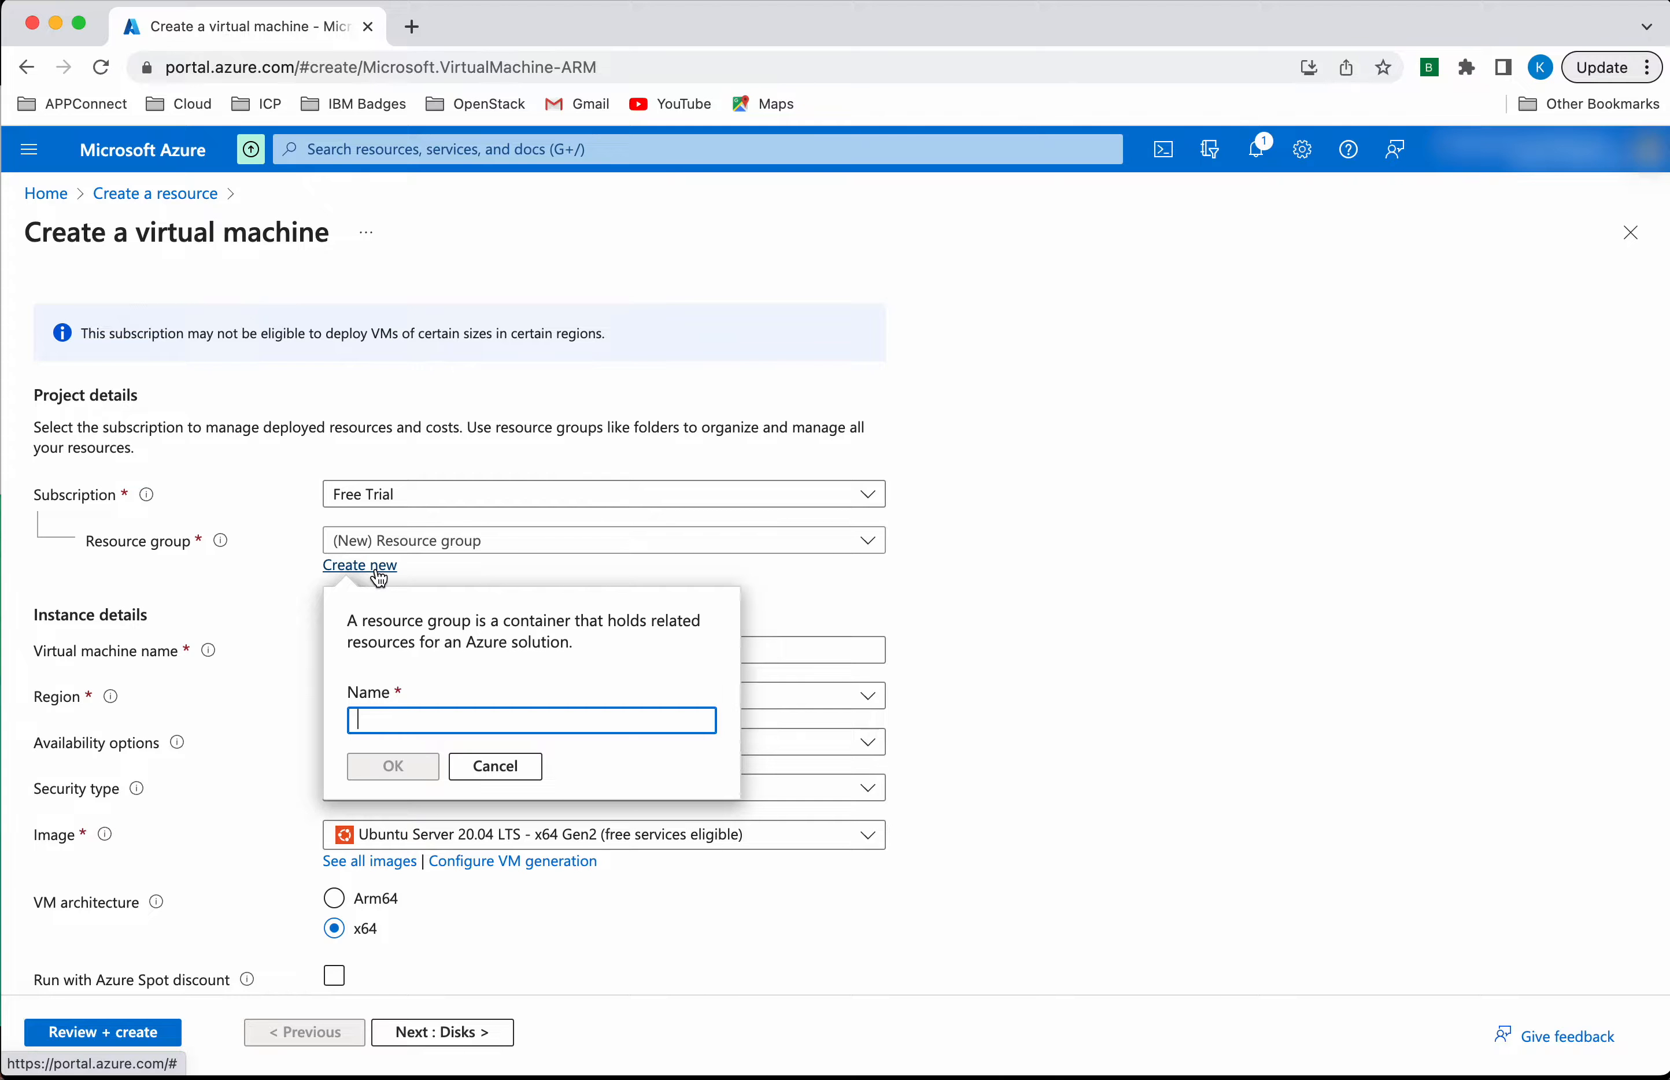
{"action": "type", "text": "vm-grp"}
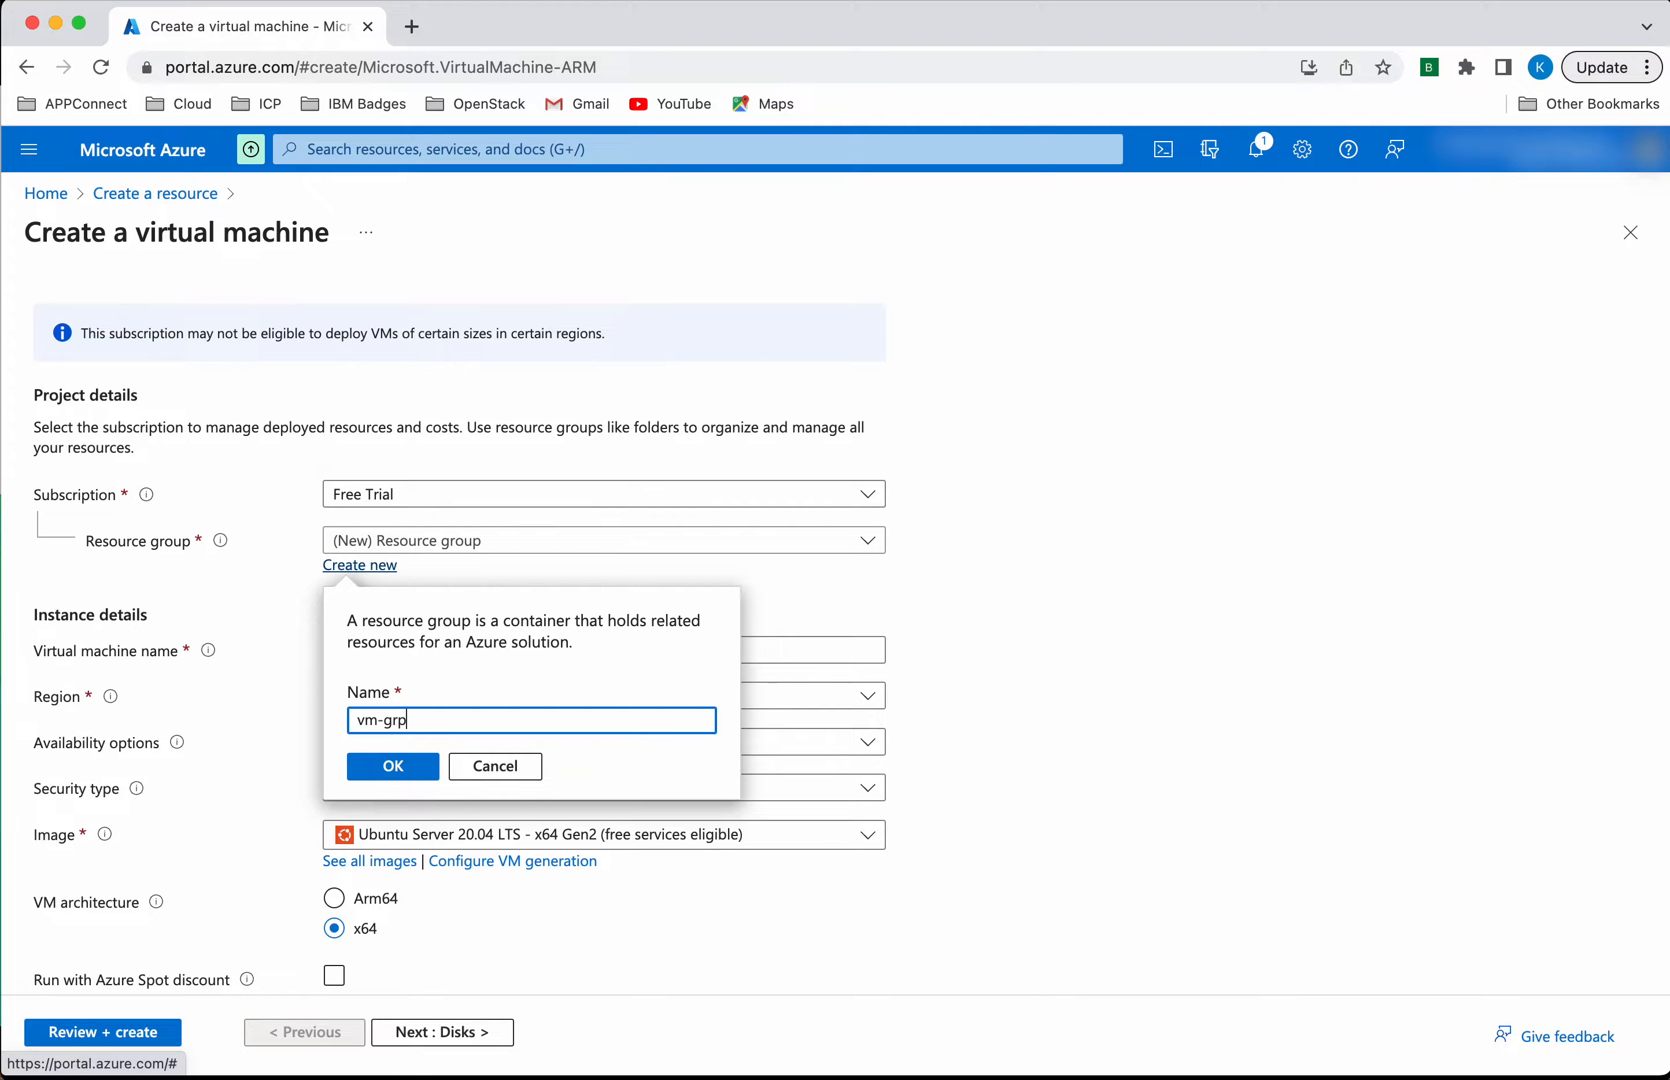
{"action": "left_click", "coordinate": [393, 766]}
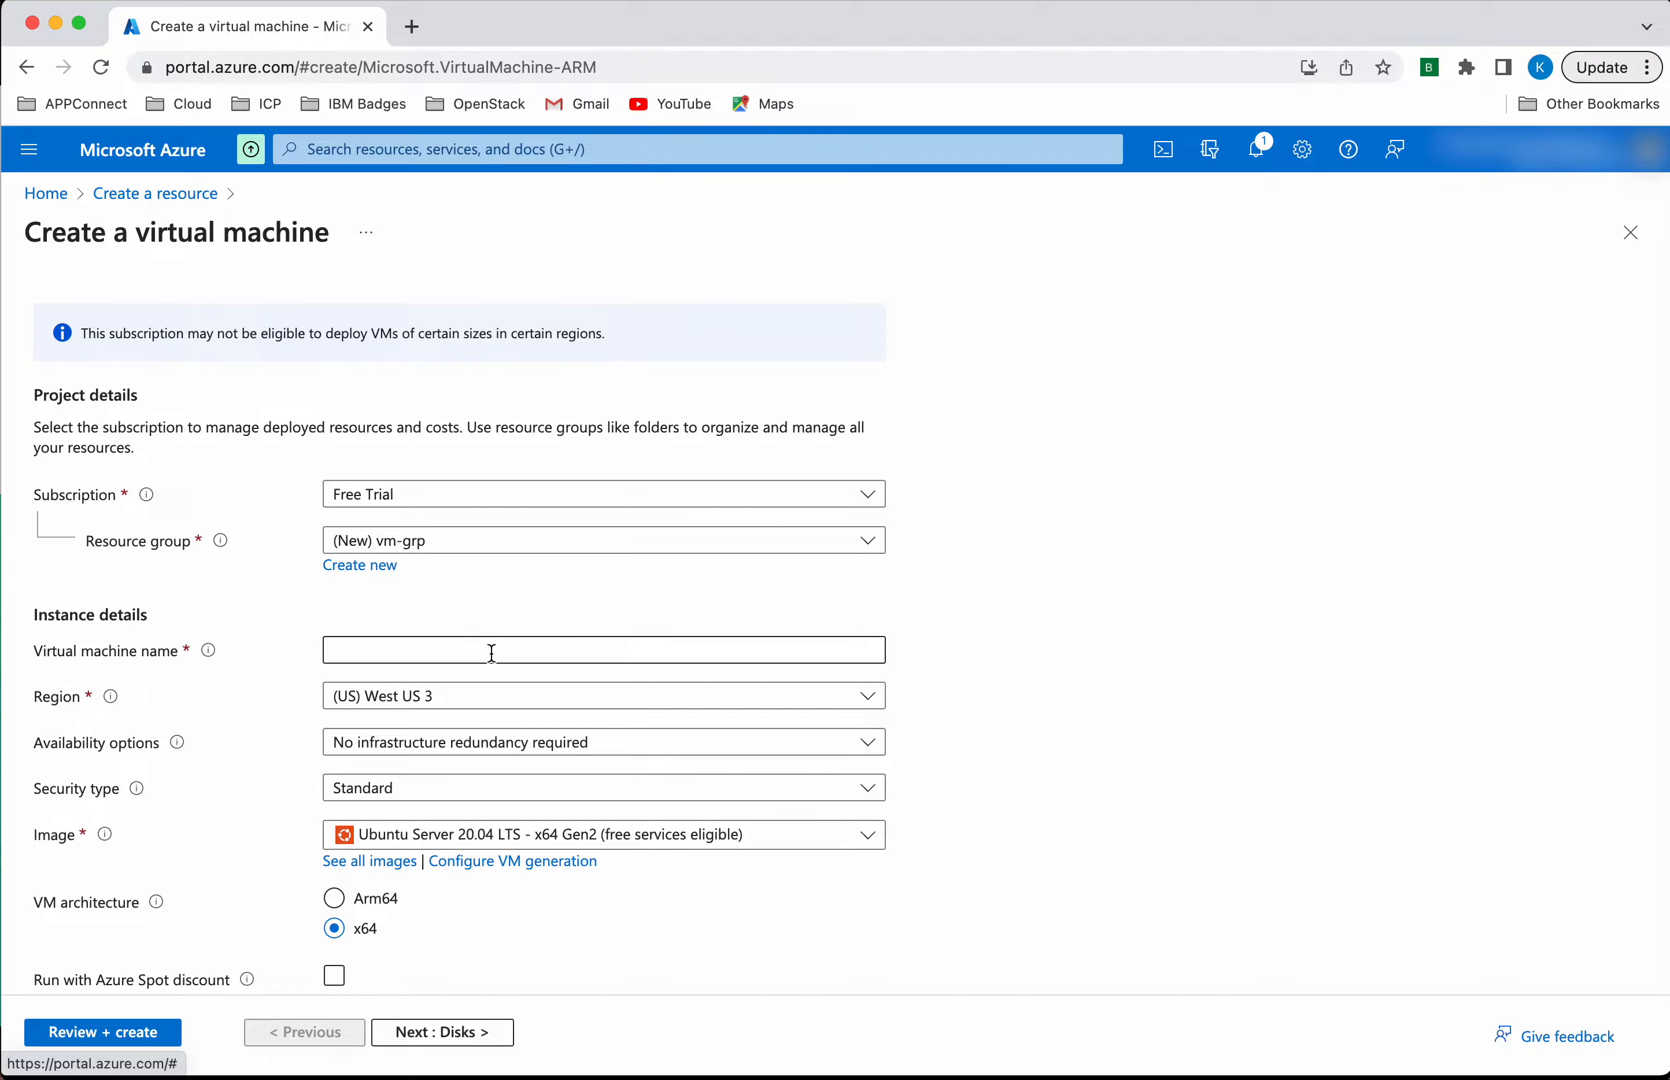
- Name the virtual machine DemoVM and set its region to (US) East US
{"action": "left_click", "coordinate": [491, 653]}
{"action": "type", "text": "DemoVM"}
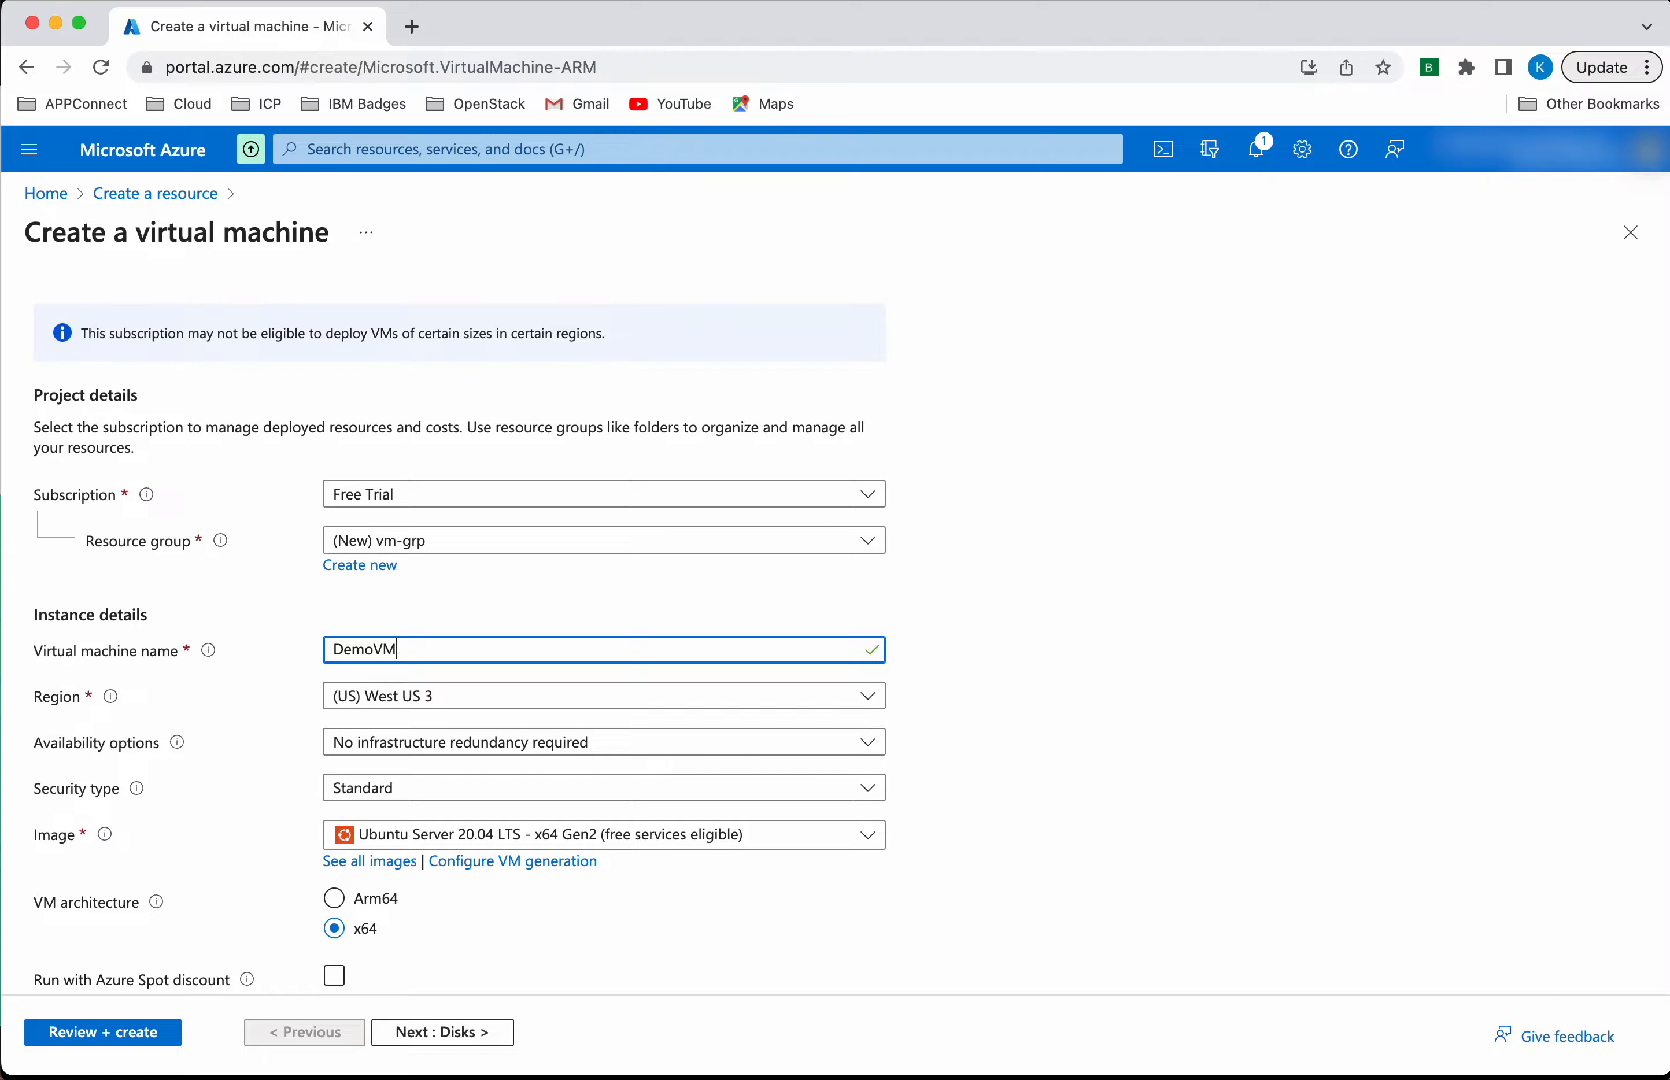
{"action": "left_click", "coordinate": [550, 708]}
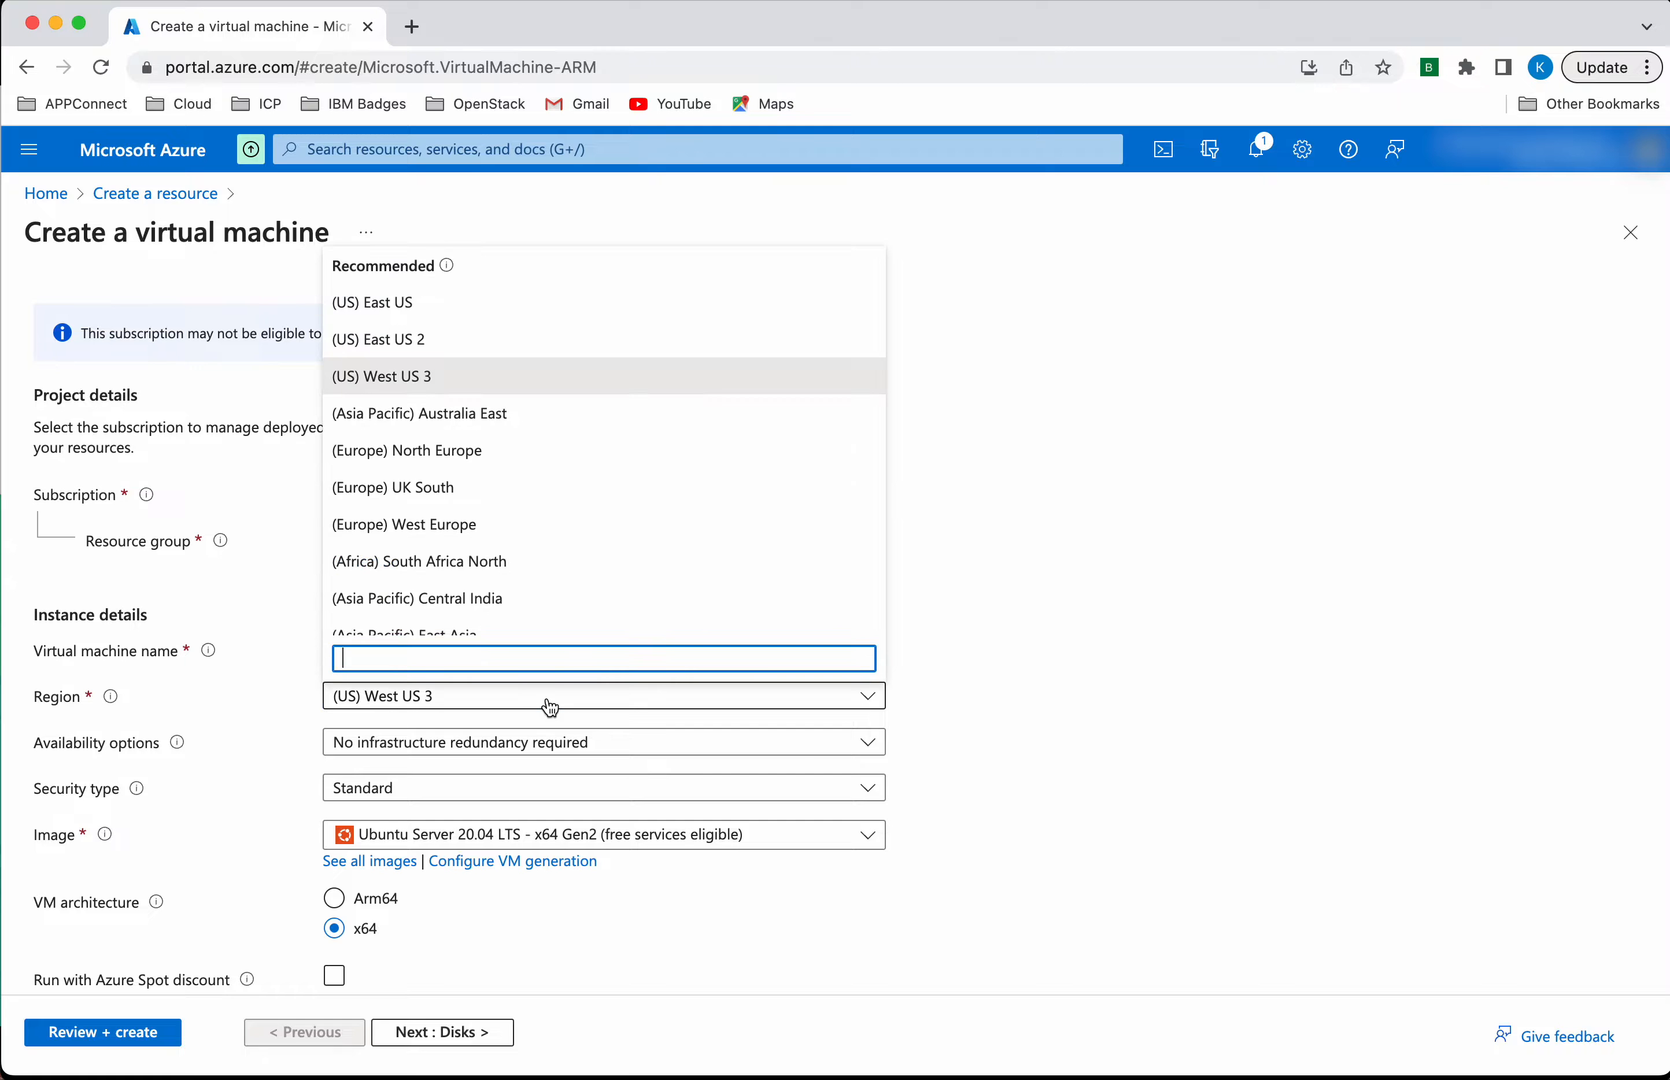
{"action": "left_click", "coordinate": [426, 311]}
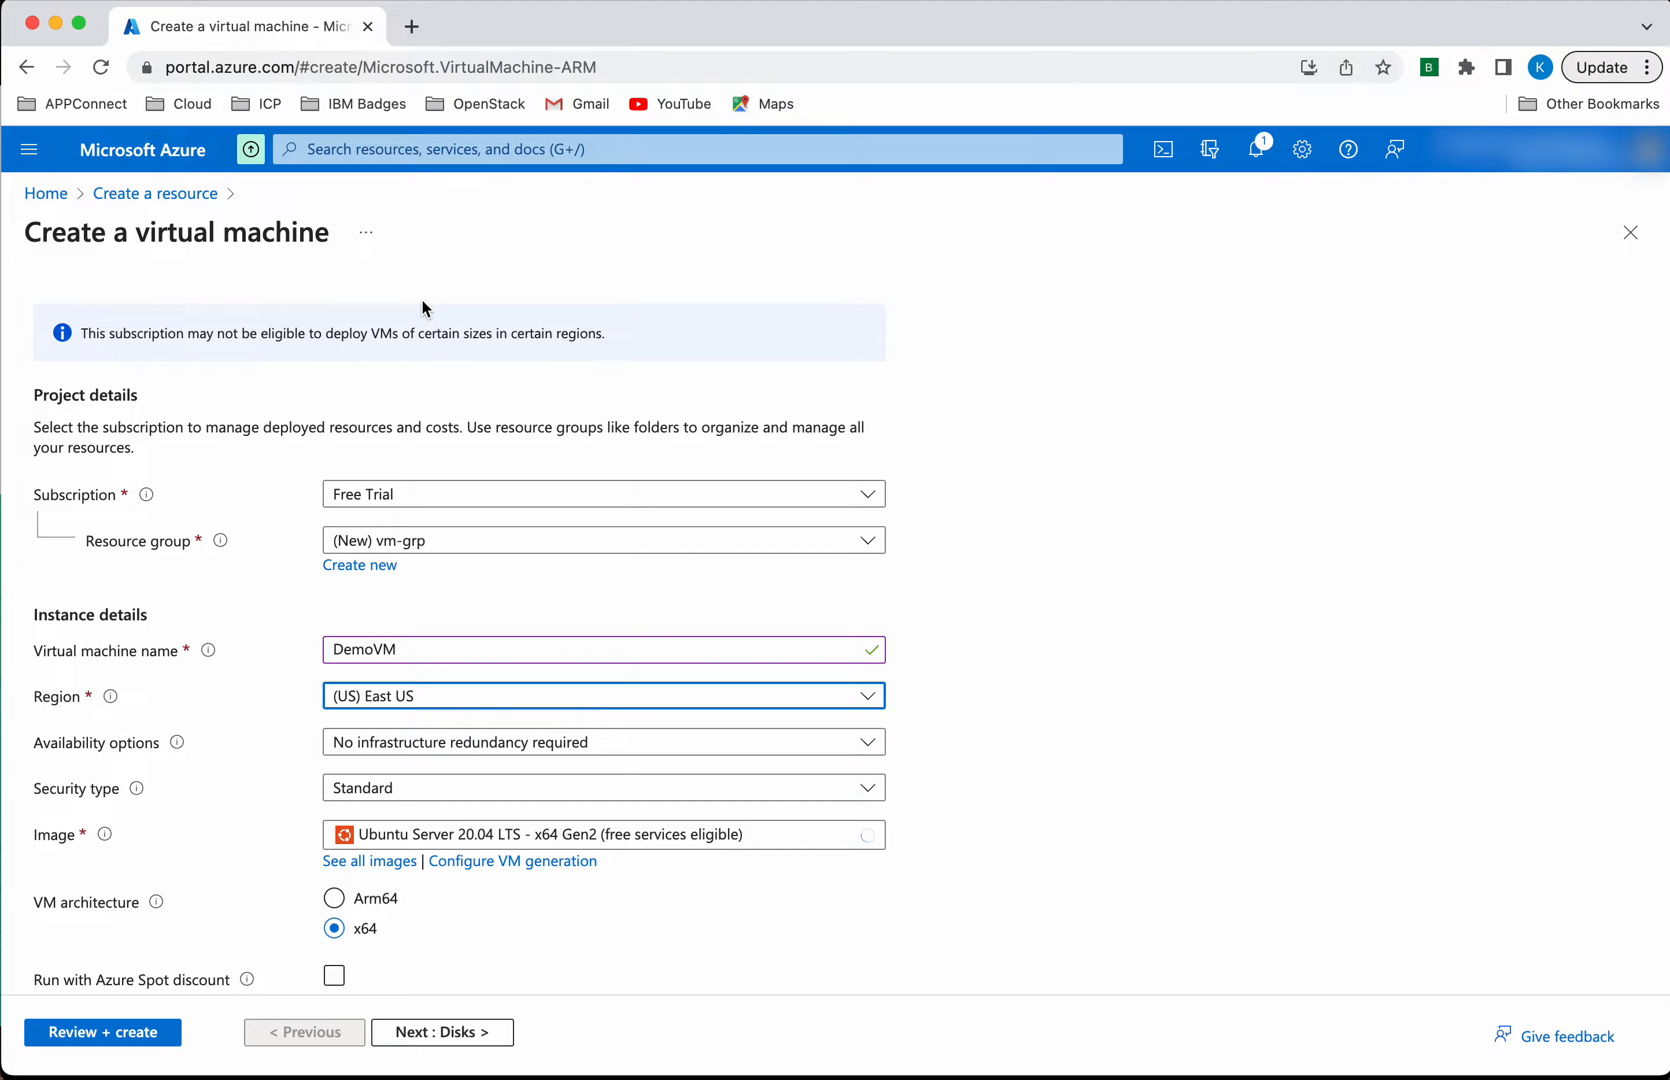
- Choose the free-services-eligible B1s size for the virtual machine from the full list of sizes
{"action": "scroll", "coordinate": [559, 798], "scroll_direction": "down", "scroll_amount": 3}
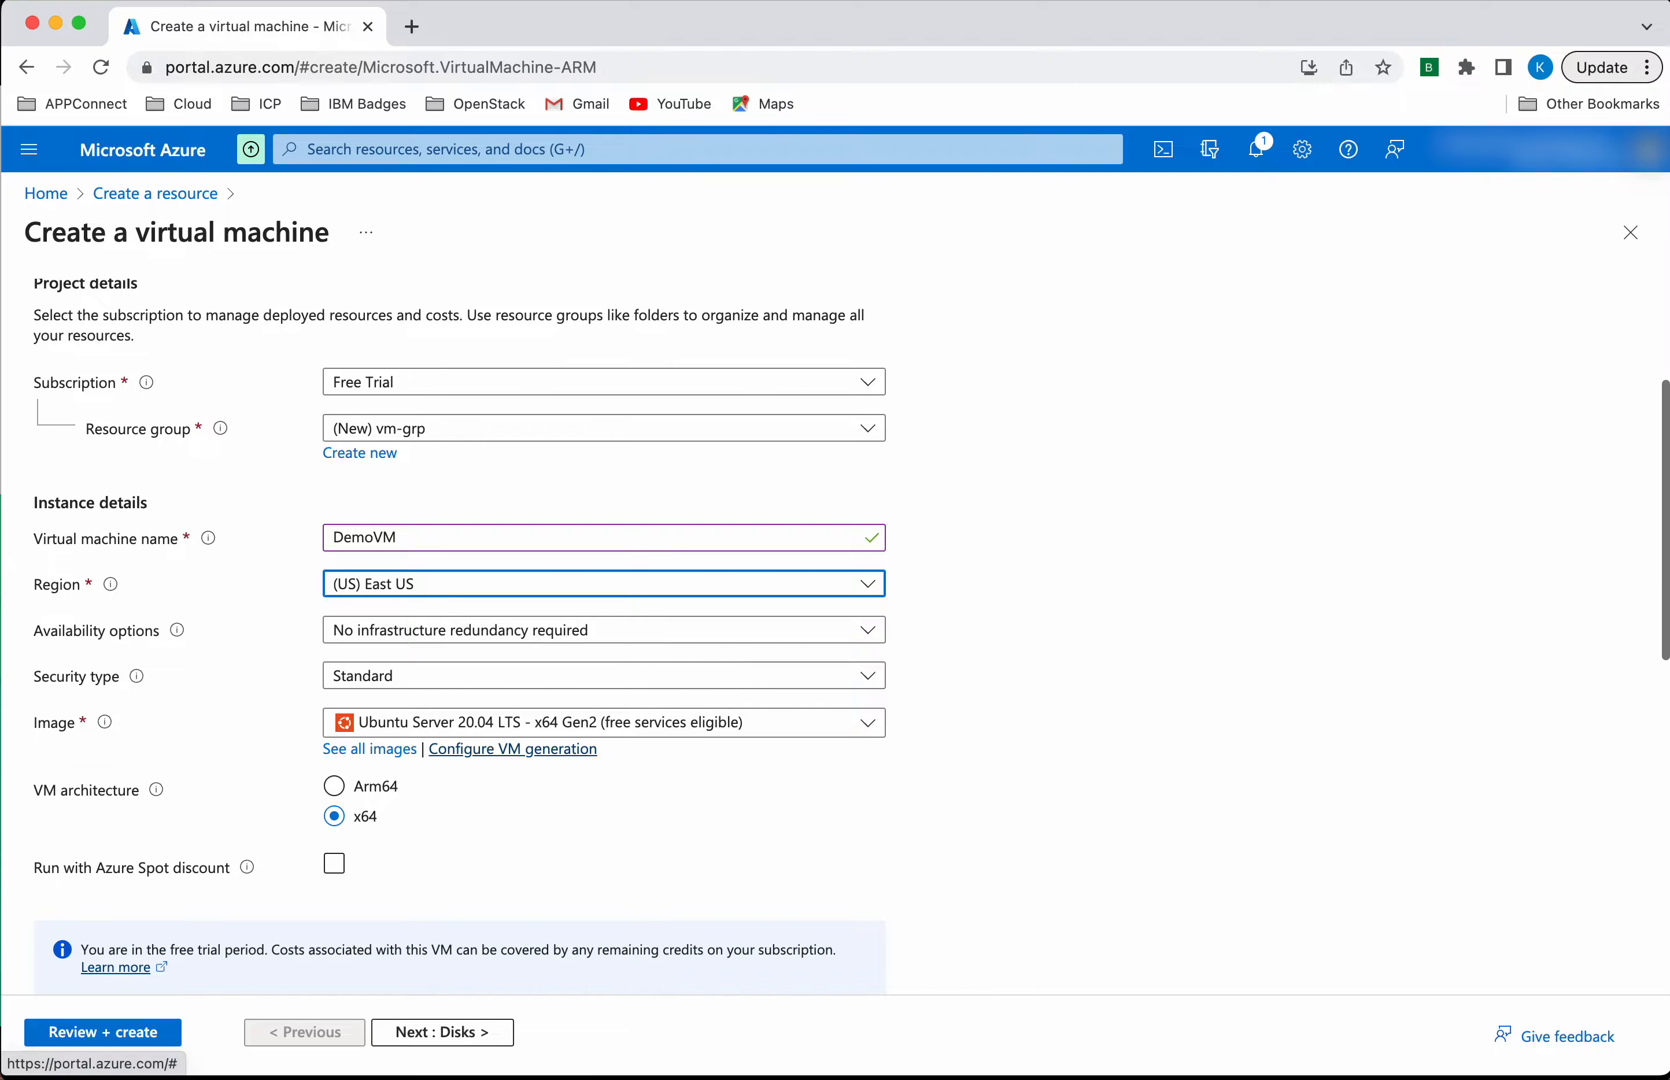
{"action": "scroll", "coordinate": [557, 787], "scroll_direction": "down", "scroll_amount": 2}
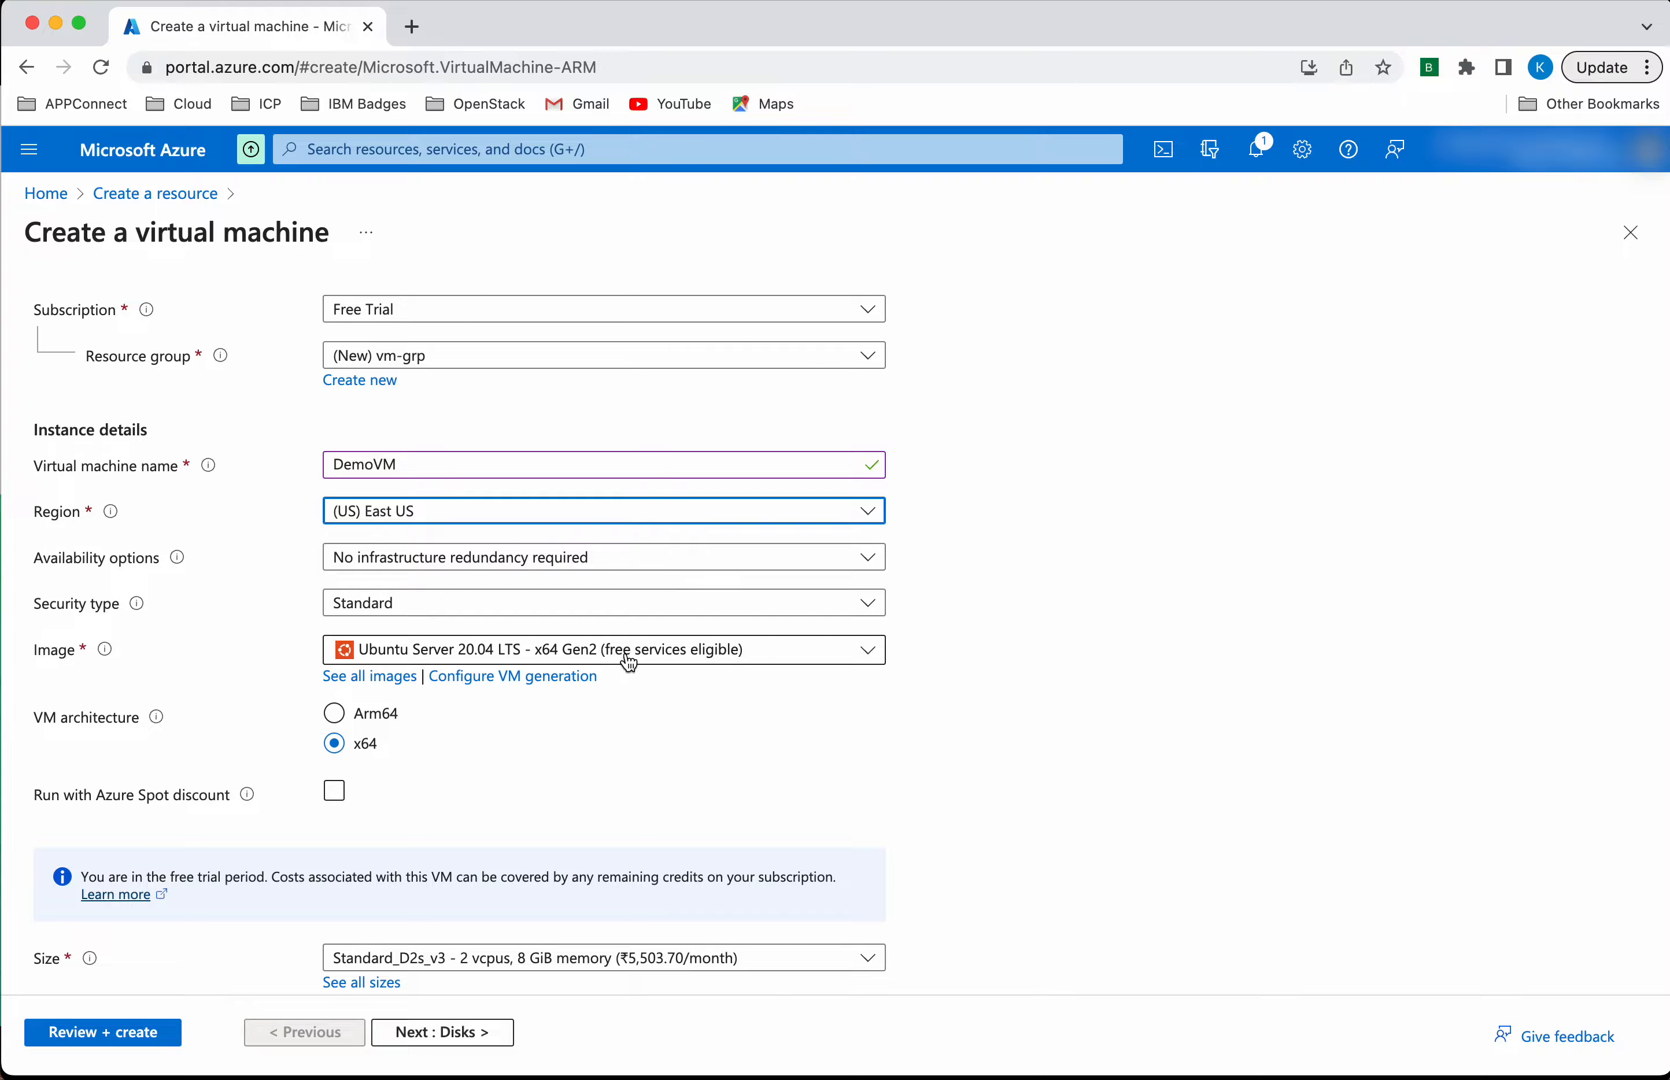
{"action": "scroll", "coordinate": [661, 696], "scroll_direction": "down", "scroll_amount": 10}
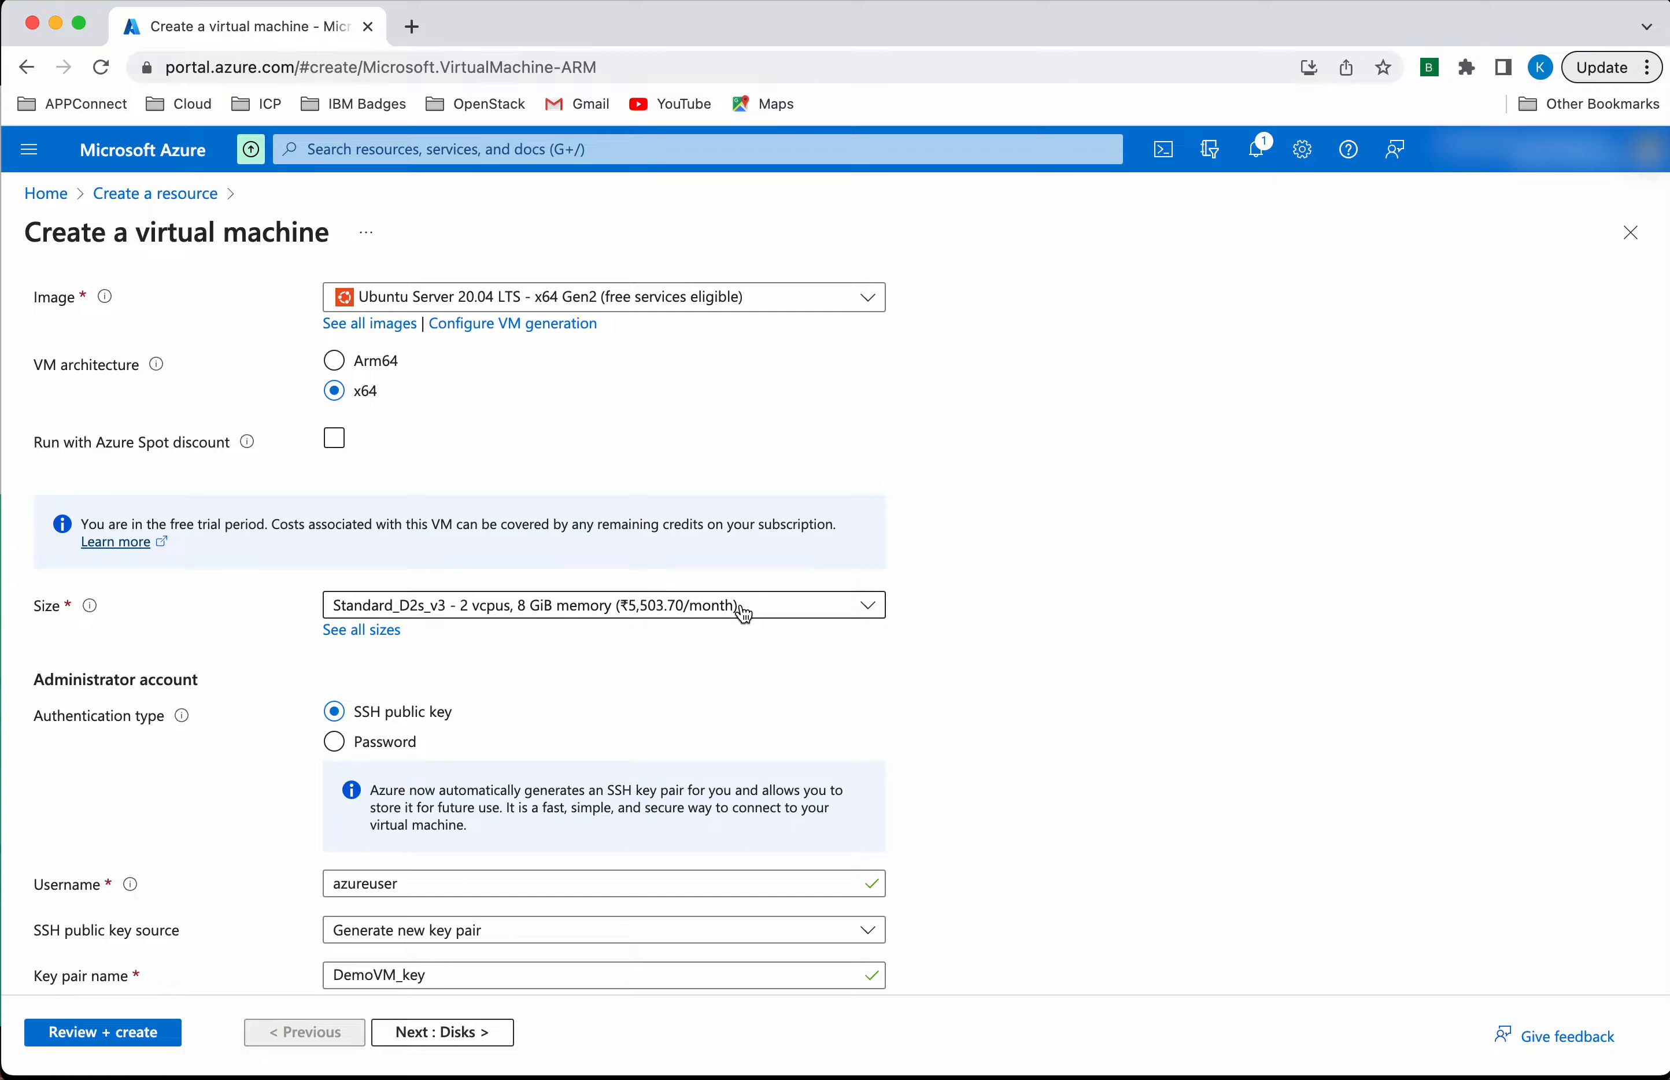
{"action": "left_click", "coordinate": [390, 642]}
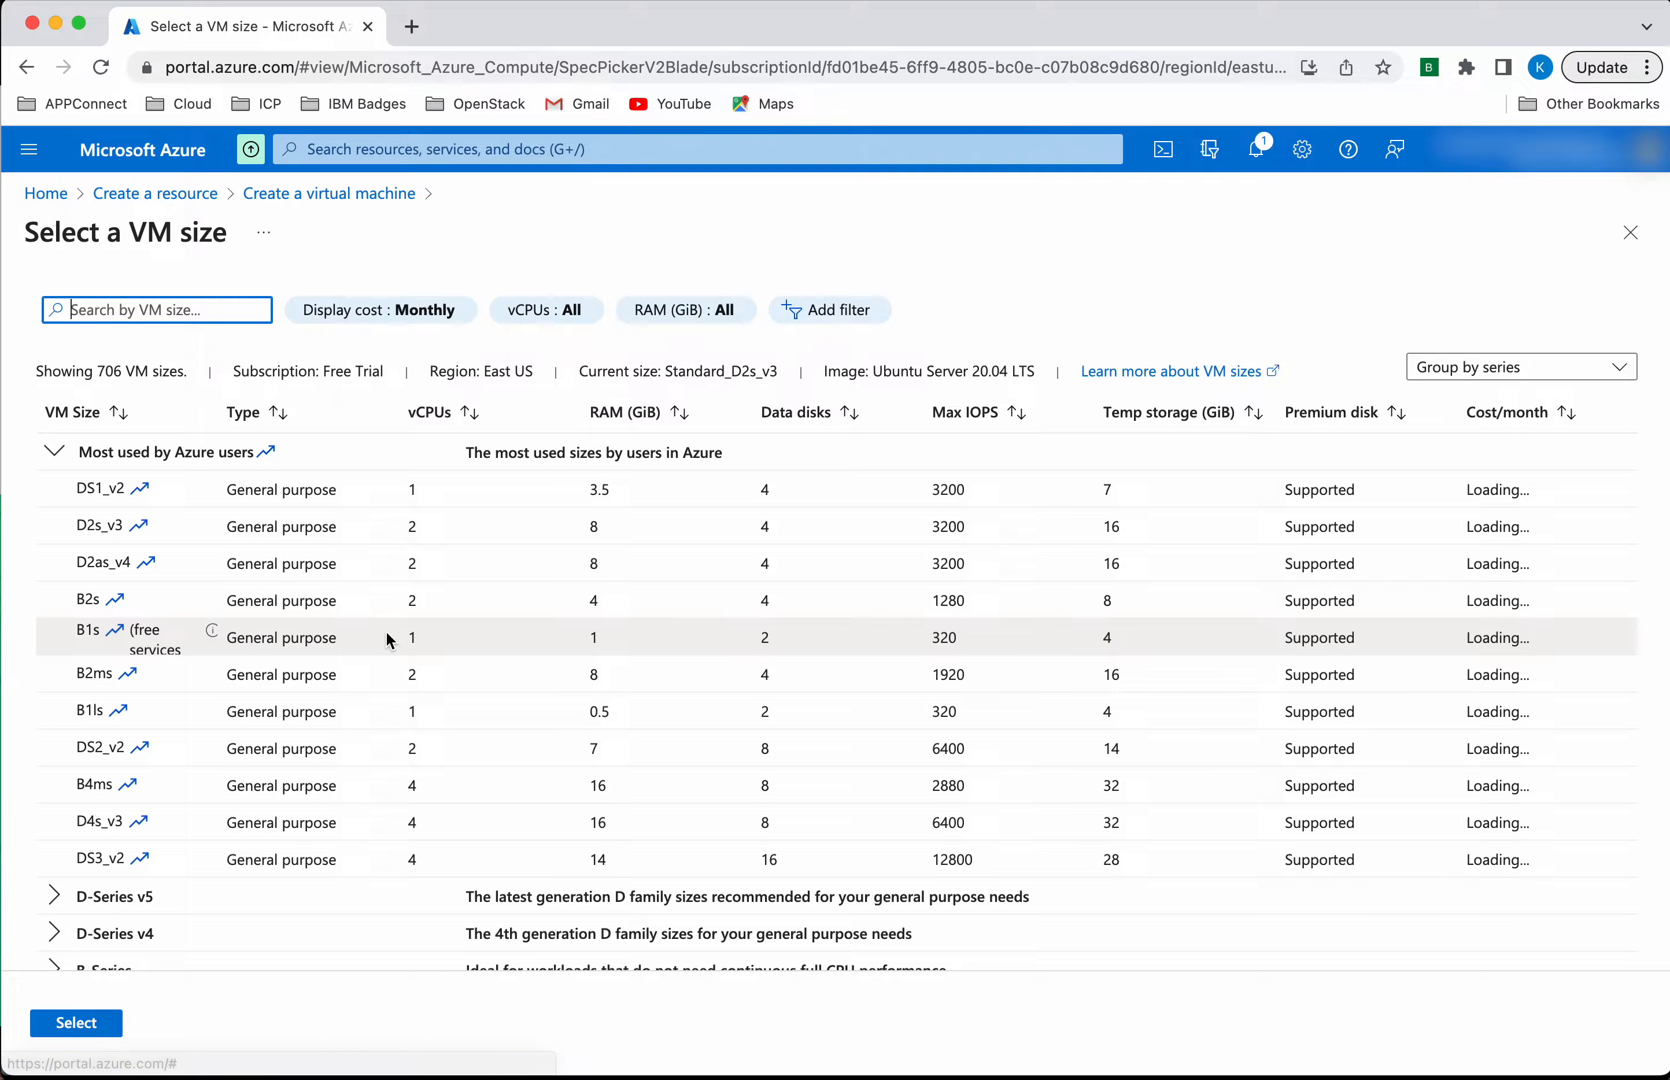
{"action": "left_click", "coordinate": [106, 646]}
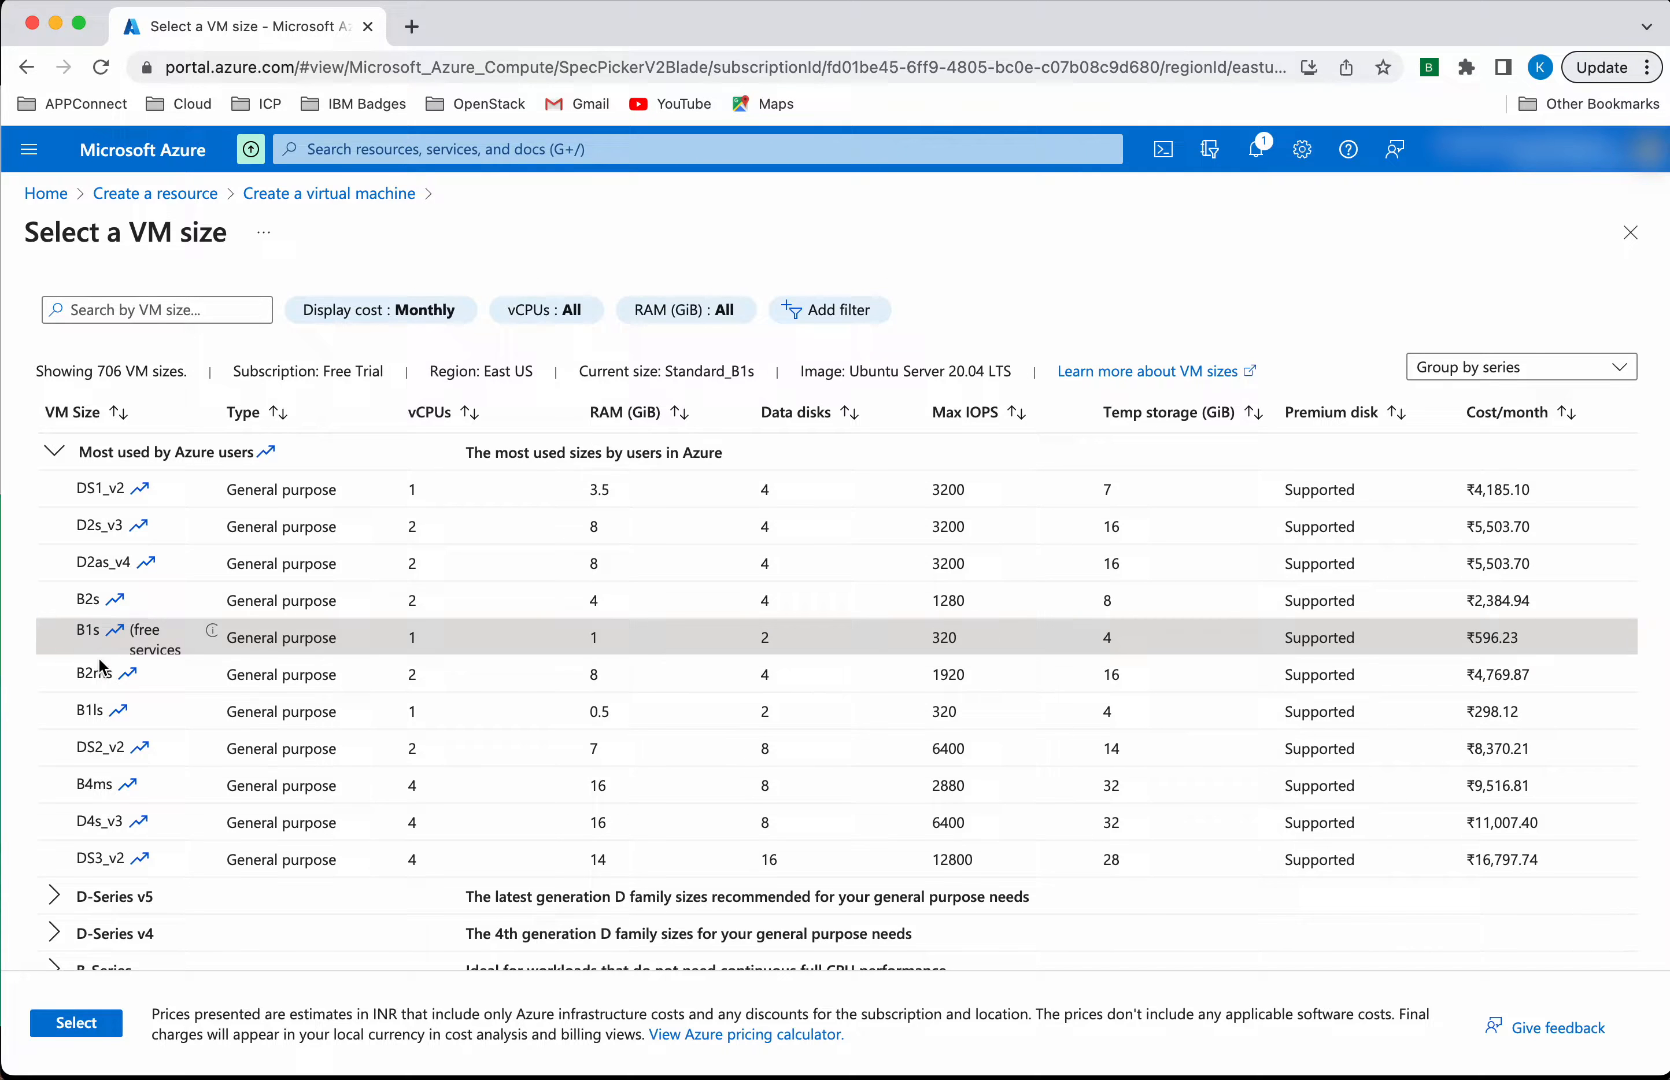
{"action": "left_click", "coordinate": [85, 1028]}
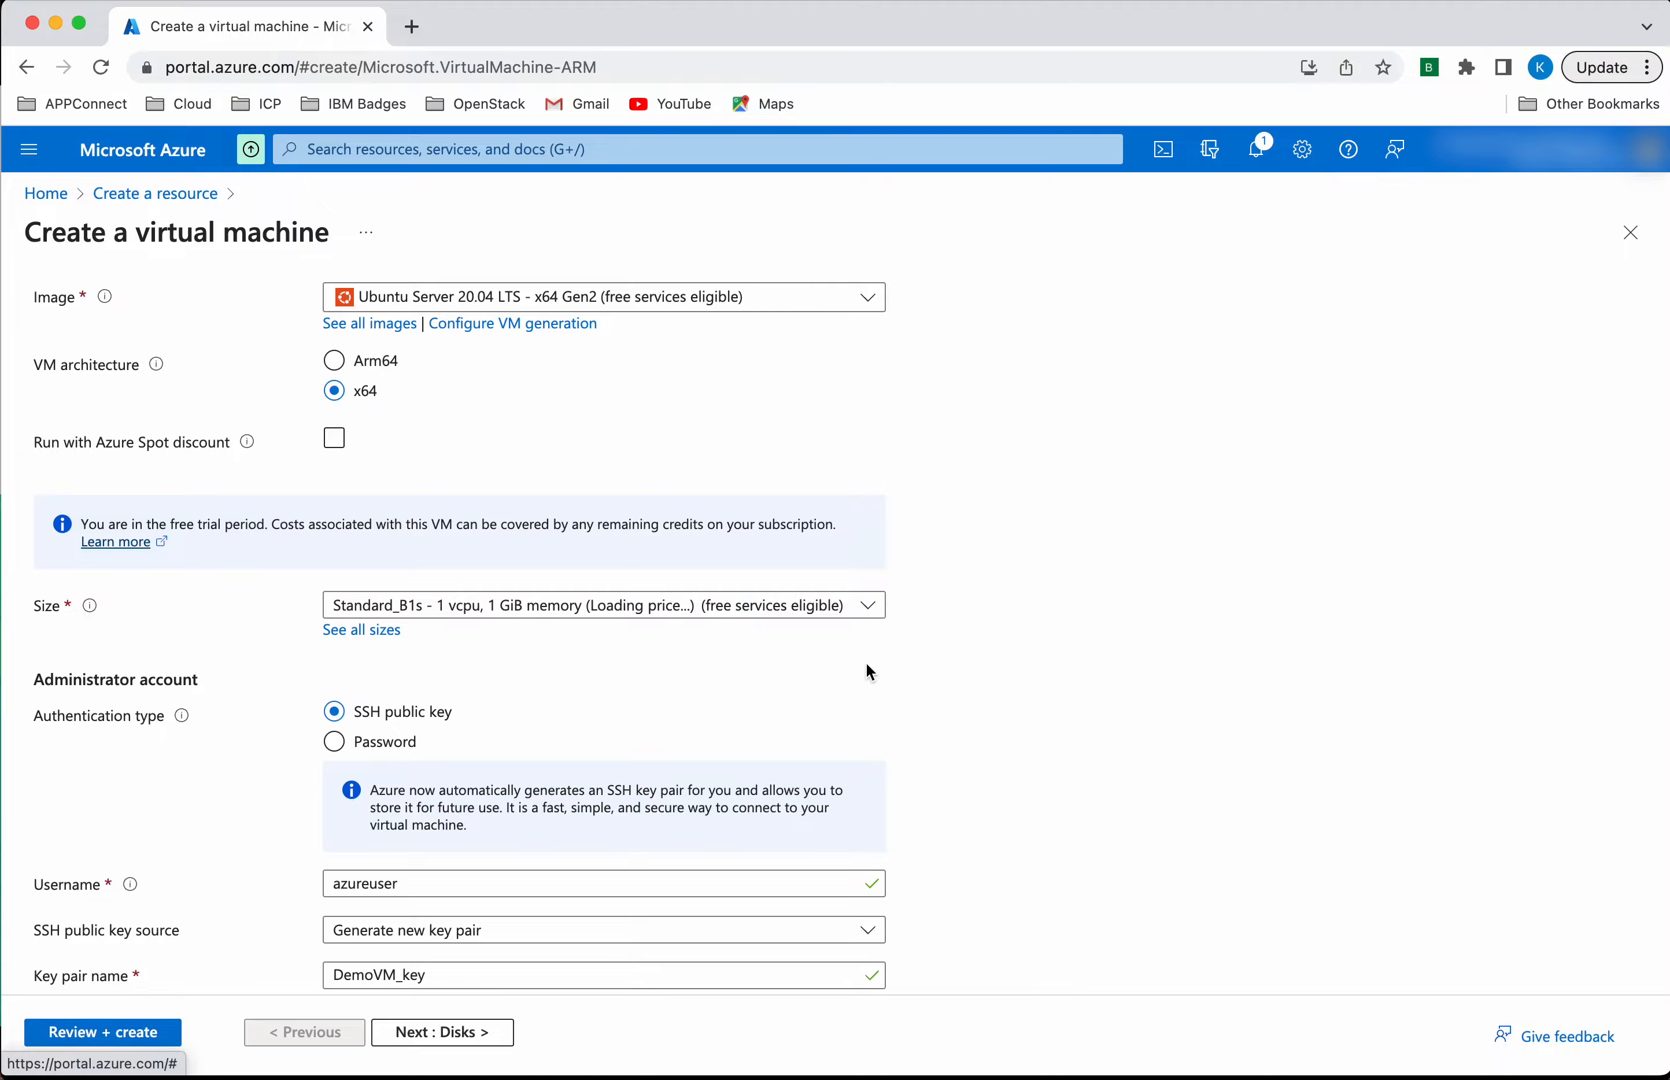
- Set the administrator account to password authentication with the username linuxadmin
{"action": "scroll", "coordinate": [870, 673], "scroll_direction": "down", "scroll_amount": 3}
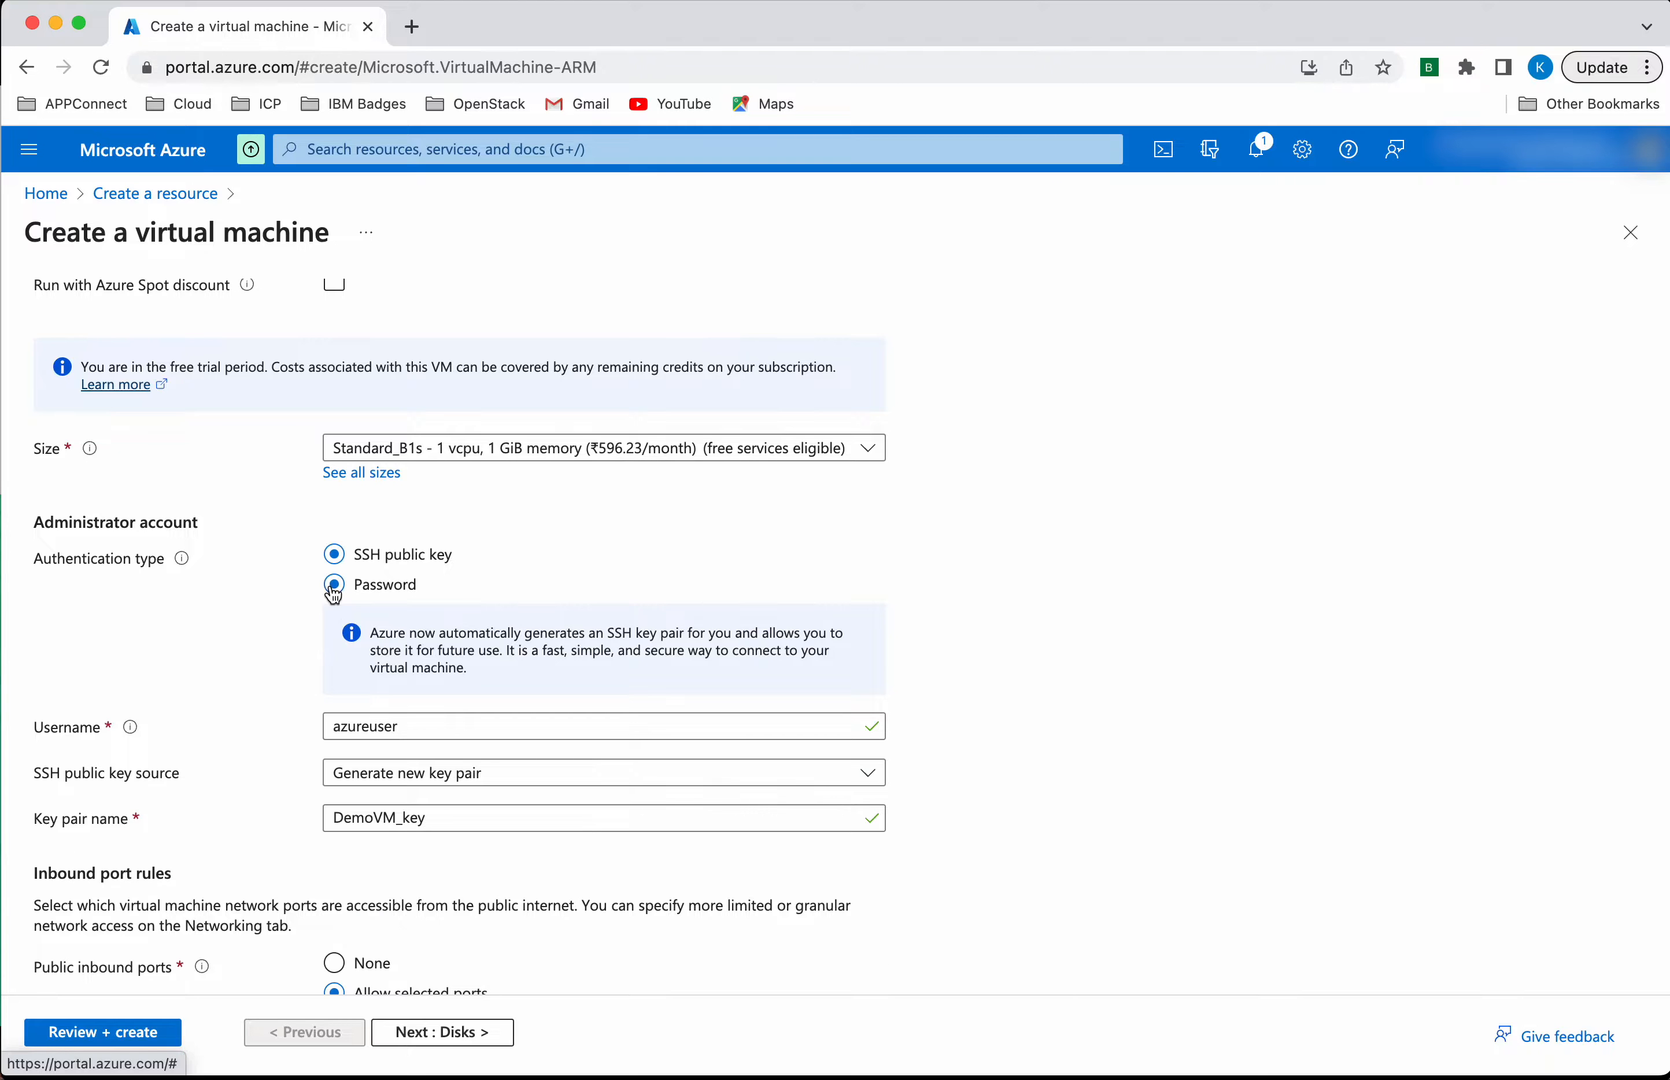
{"action": "left_click", "coordinate": [334, 586]}
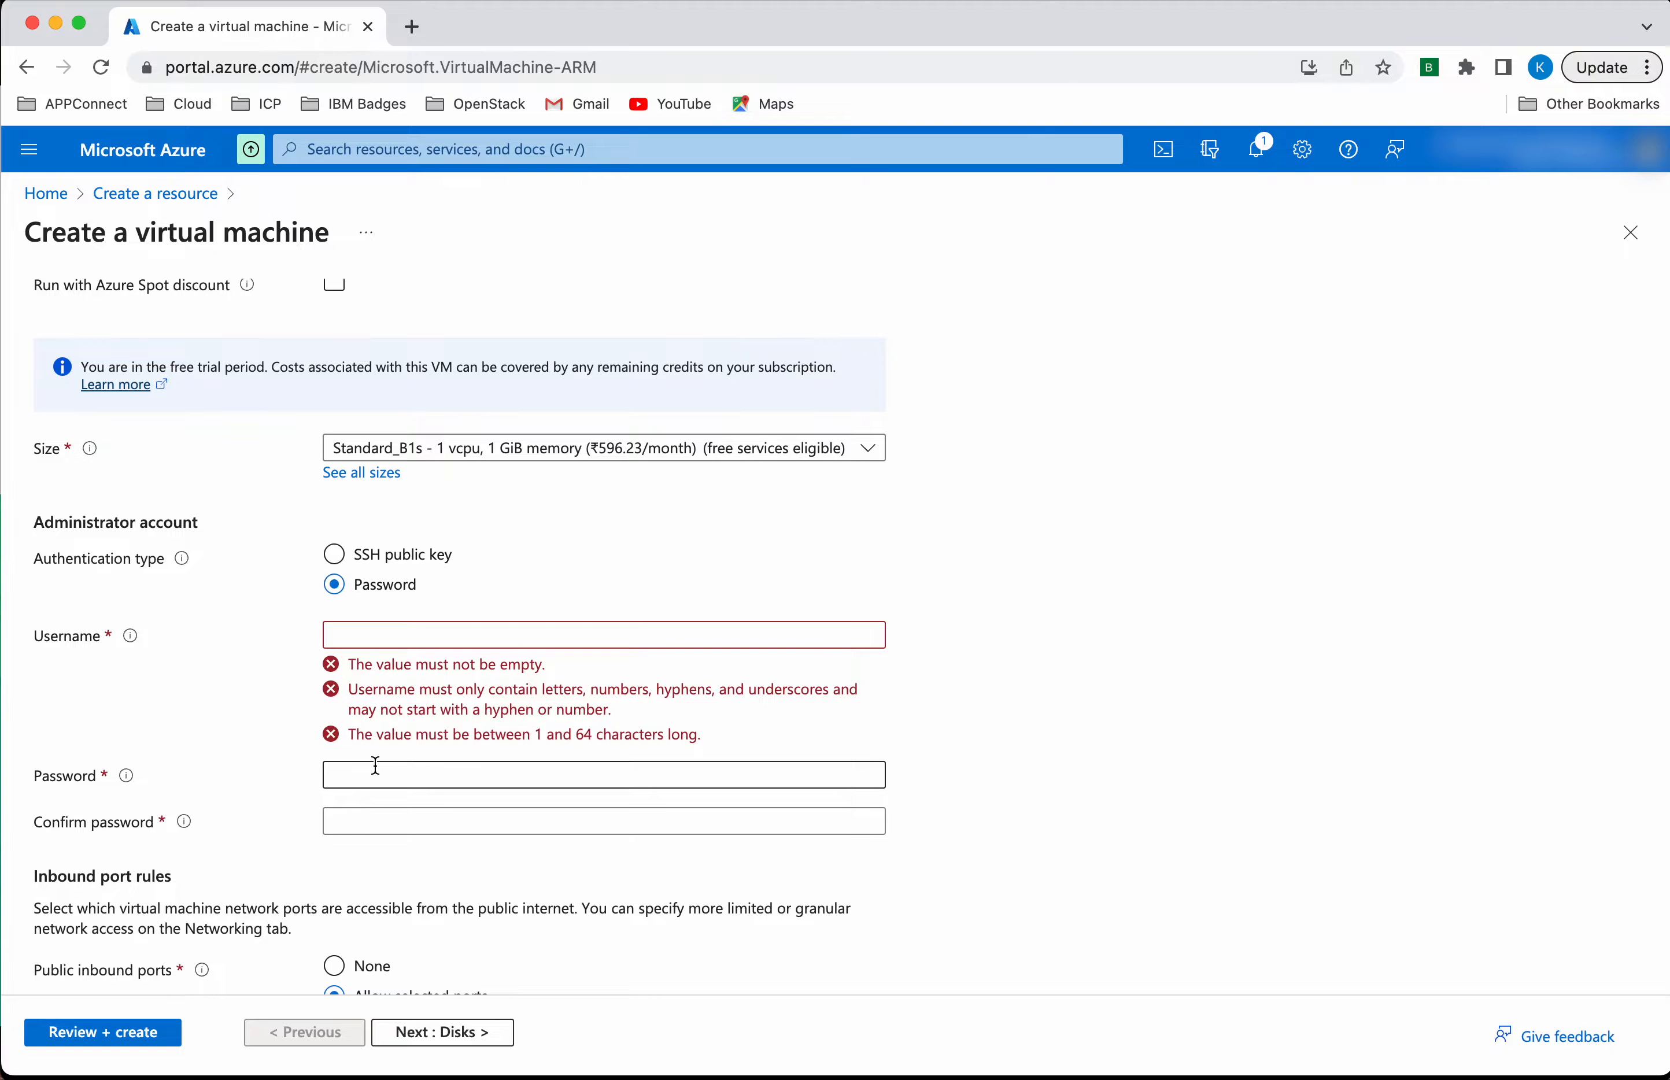
{"action": "left_click", "coordinate": [389, 635]}
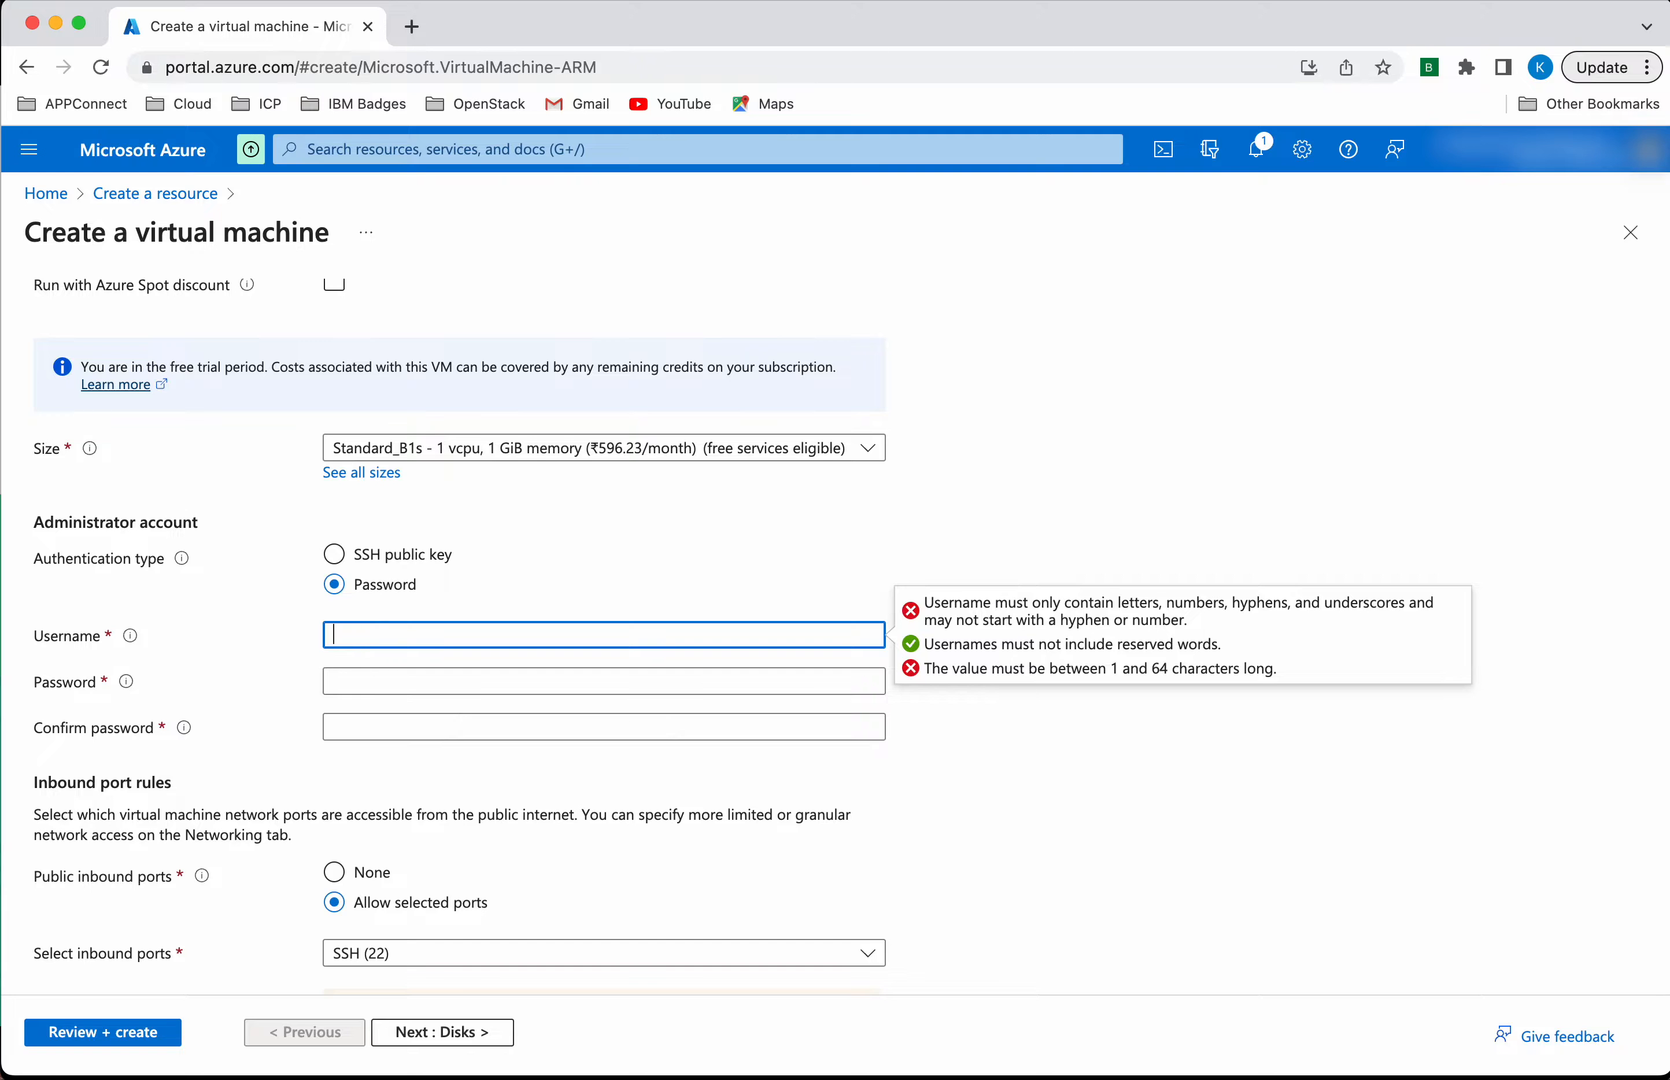
{"action": "type", "text": "linuxadmin"}
- Enter an administrator account password that meets the length and complexity rules, and repeat it in the confirmation field
{"action": "left_click", "coordinate": [393, 678]}
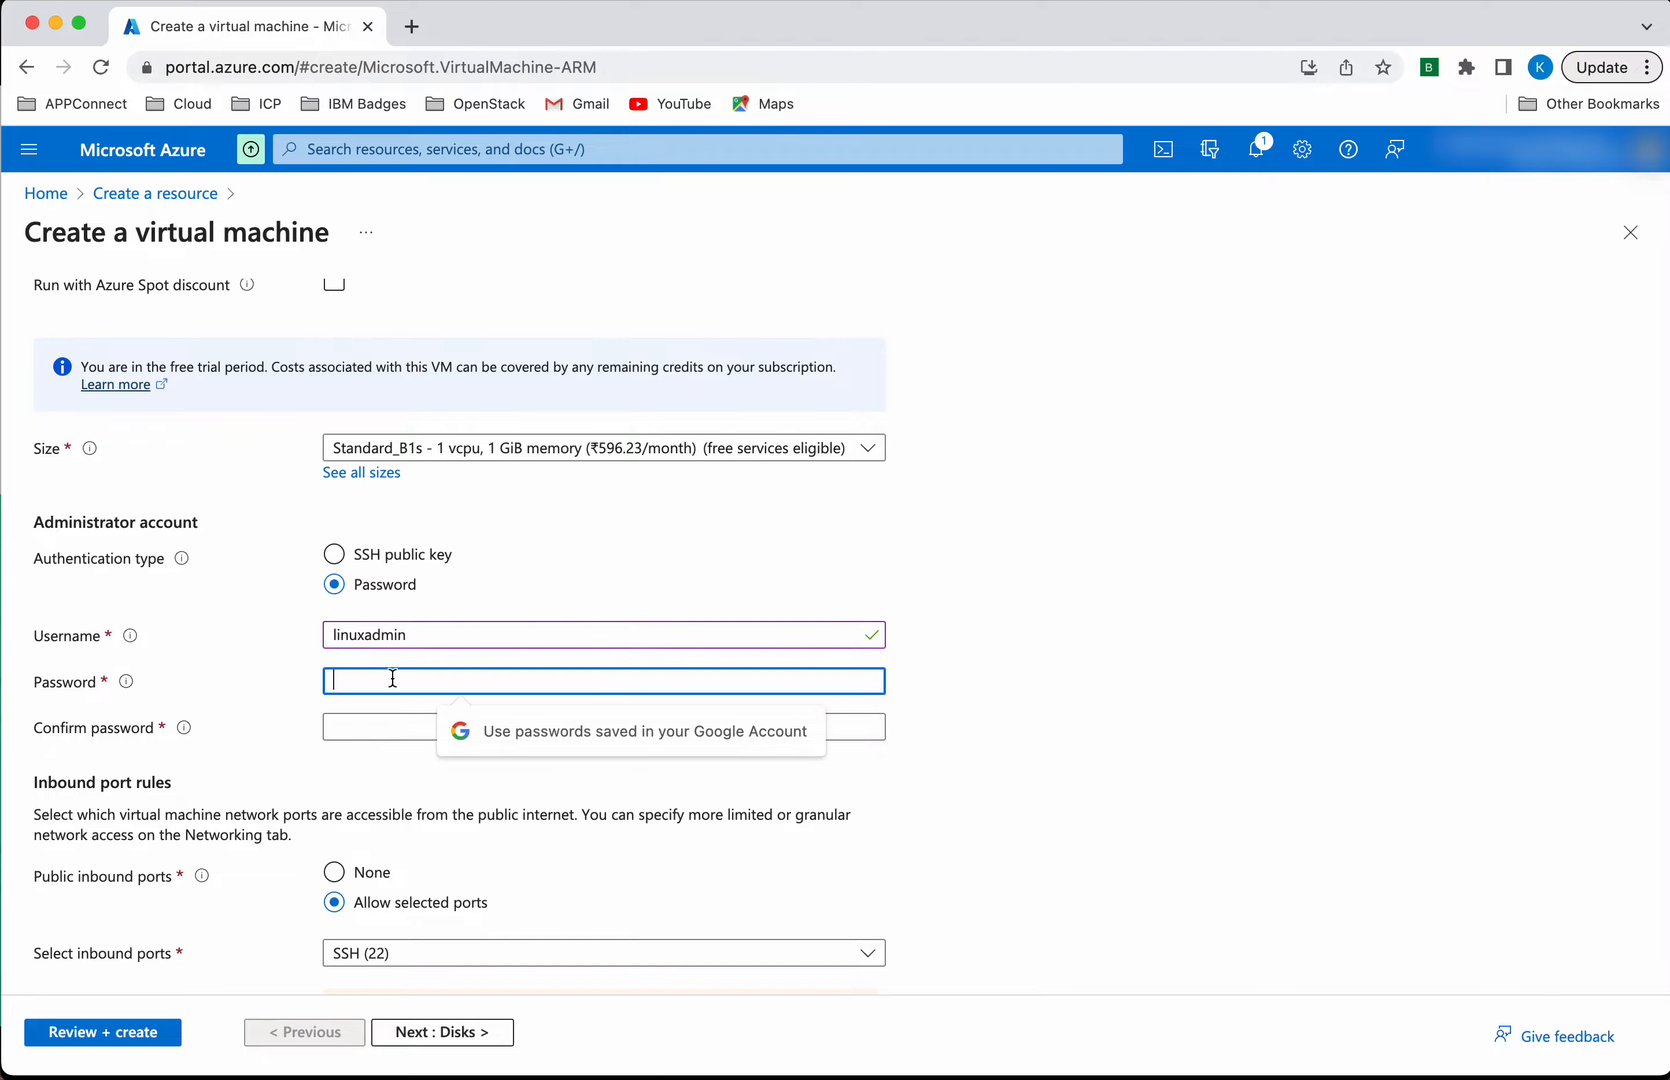
{"action": "left_click", "coordinate": [1334, 638]}
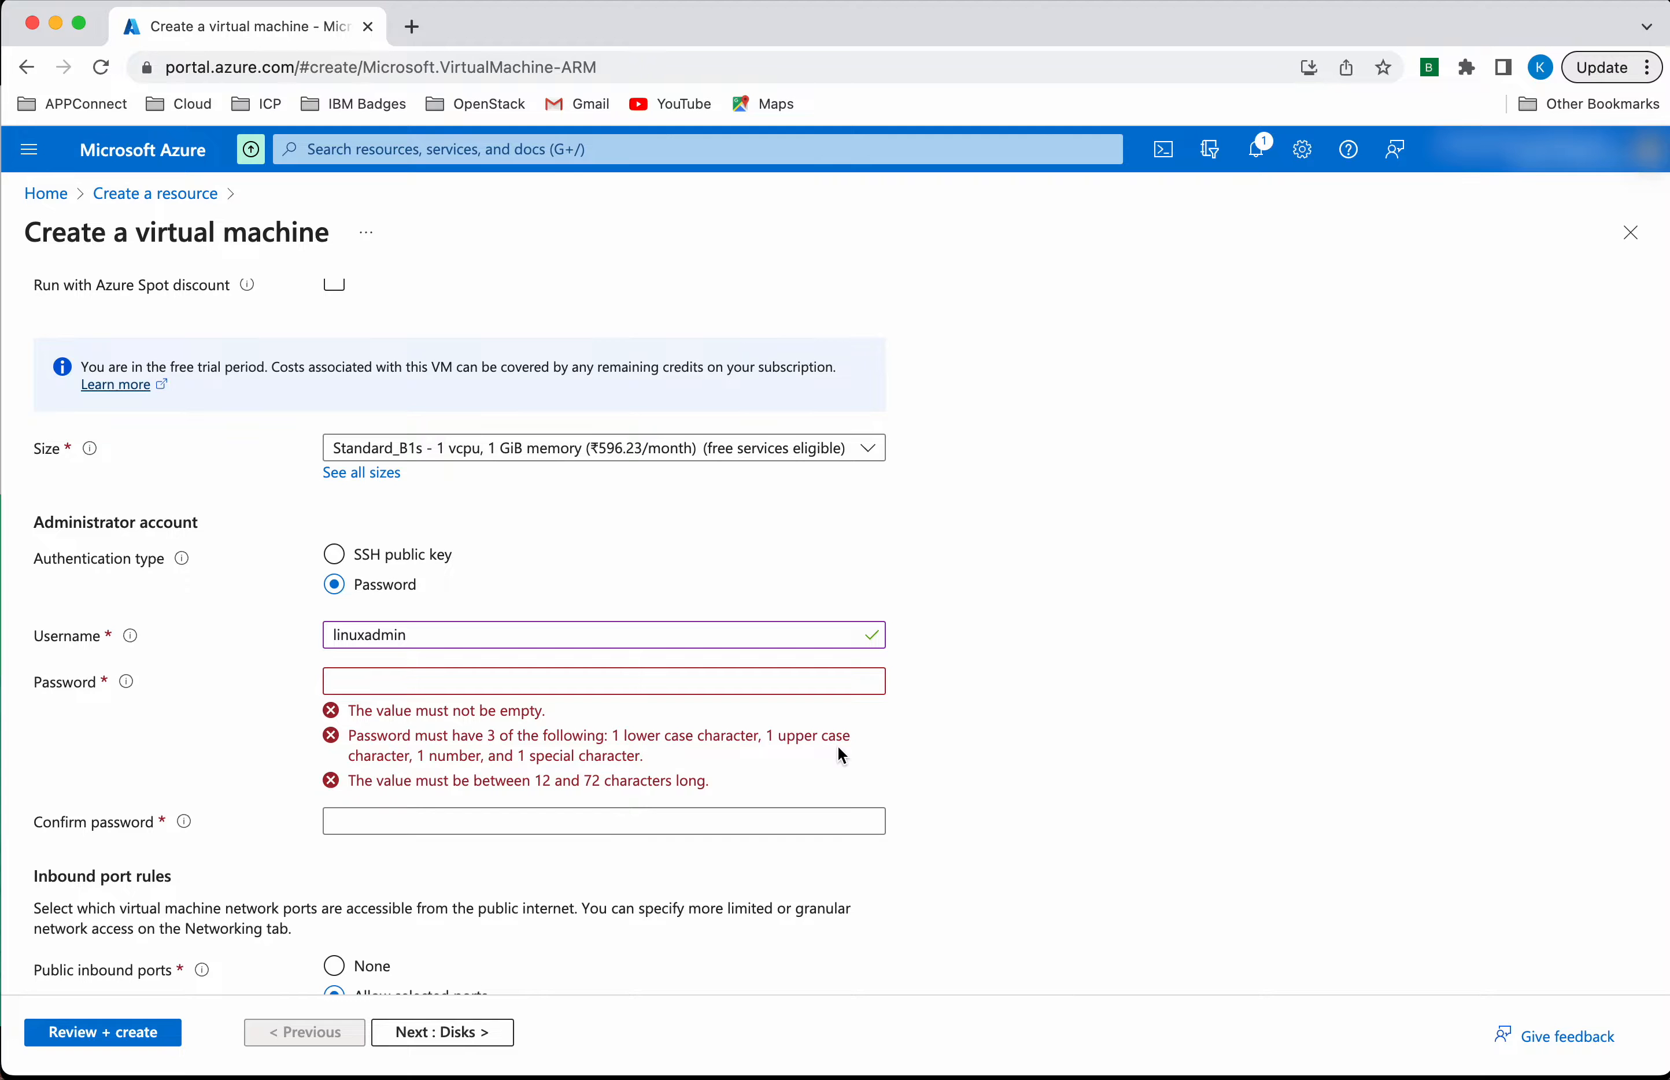
{"action": "left_click", "coordinate": [519, 689]}
{"action": "type", "text": "P"}
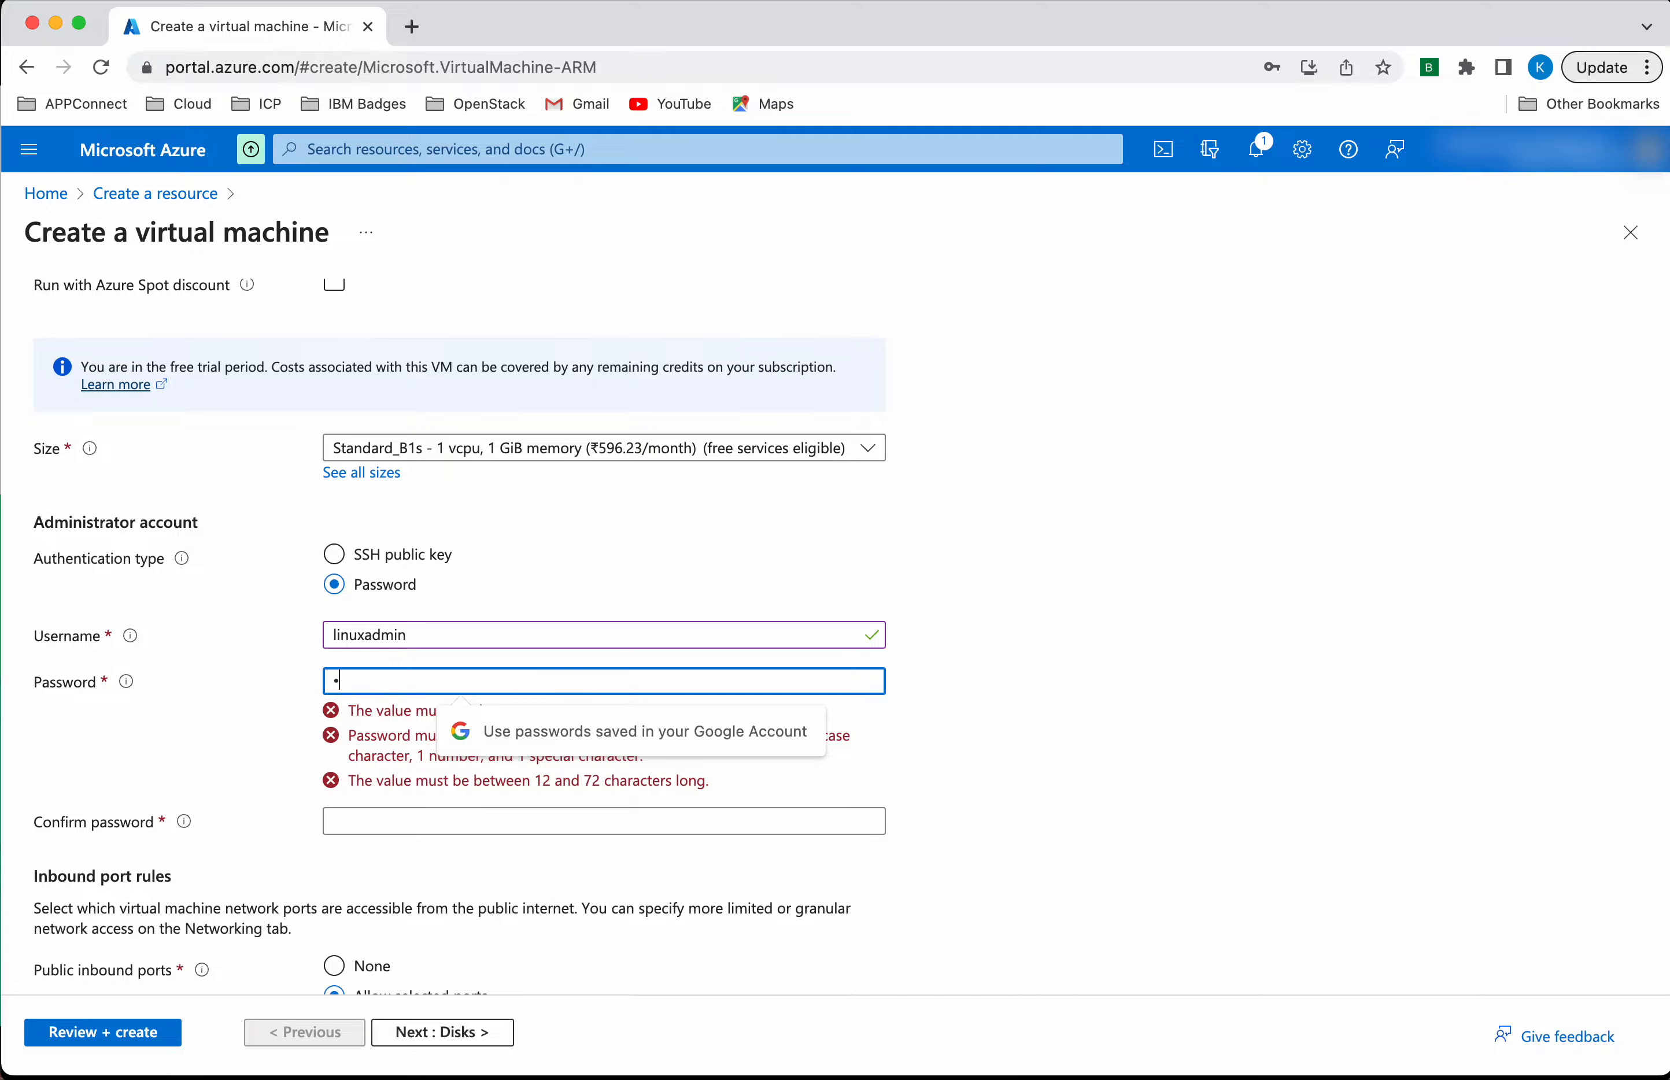
{"action": "type", "text": "••••"}
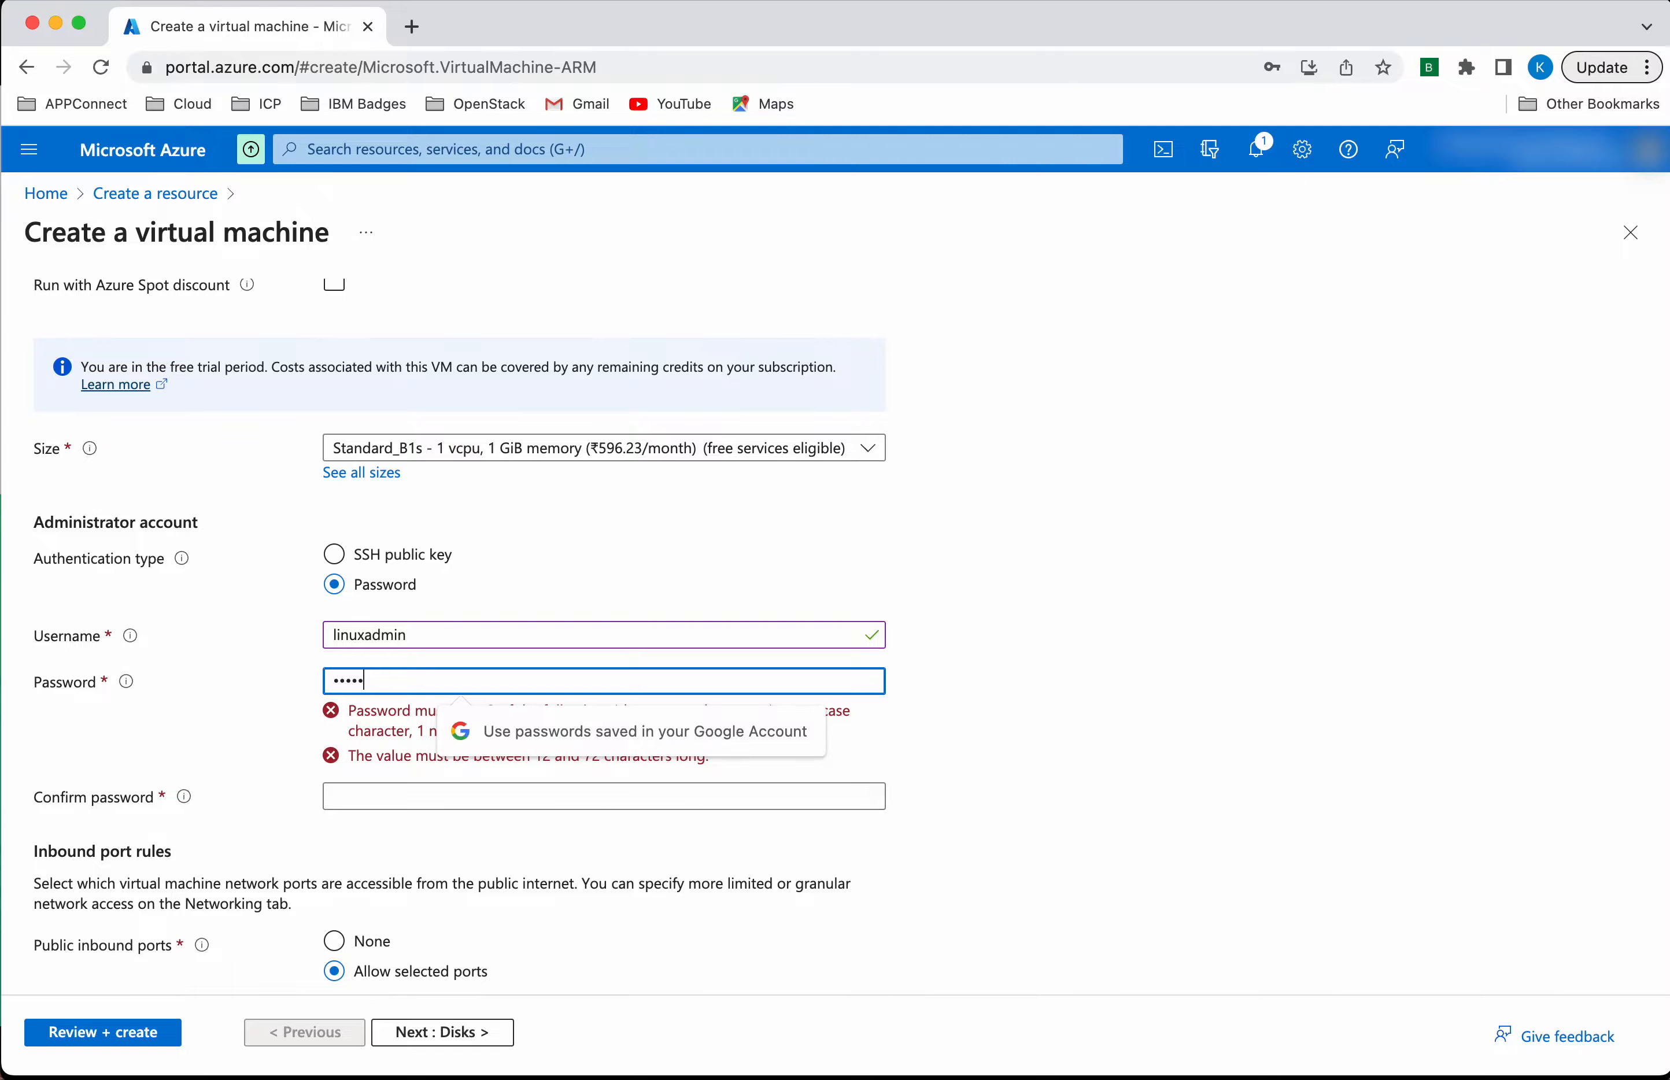
{"action": "type", "text": "••••••"}
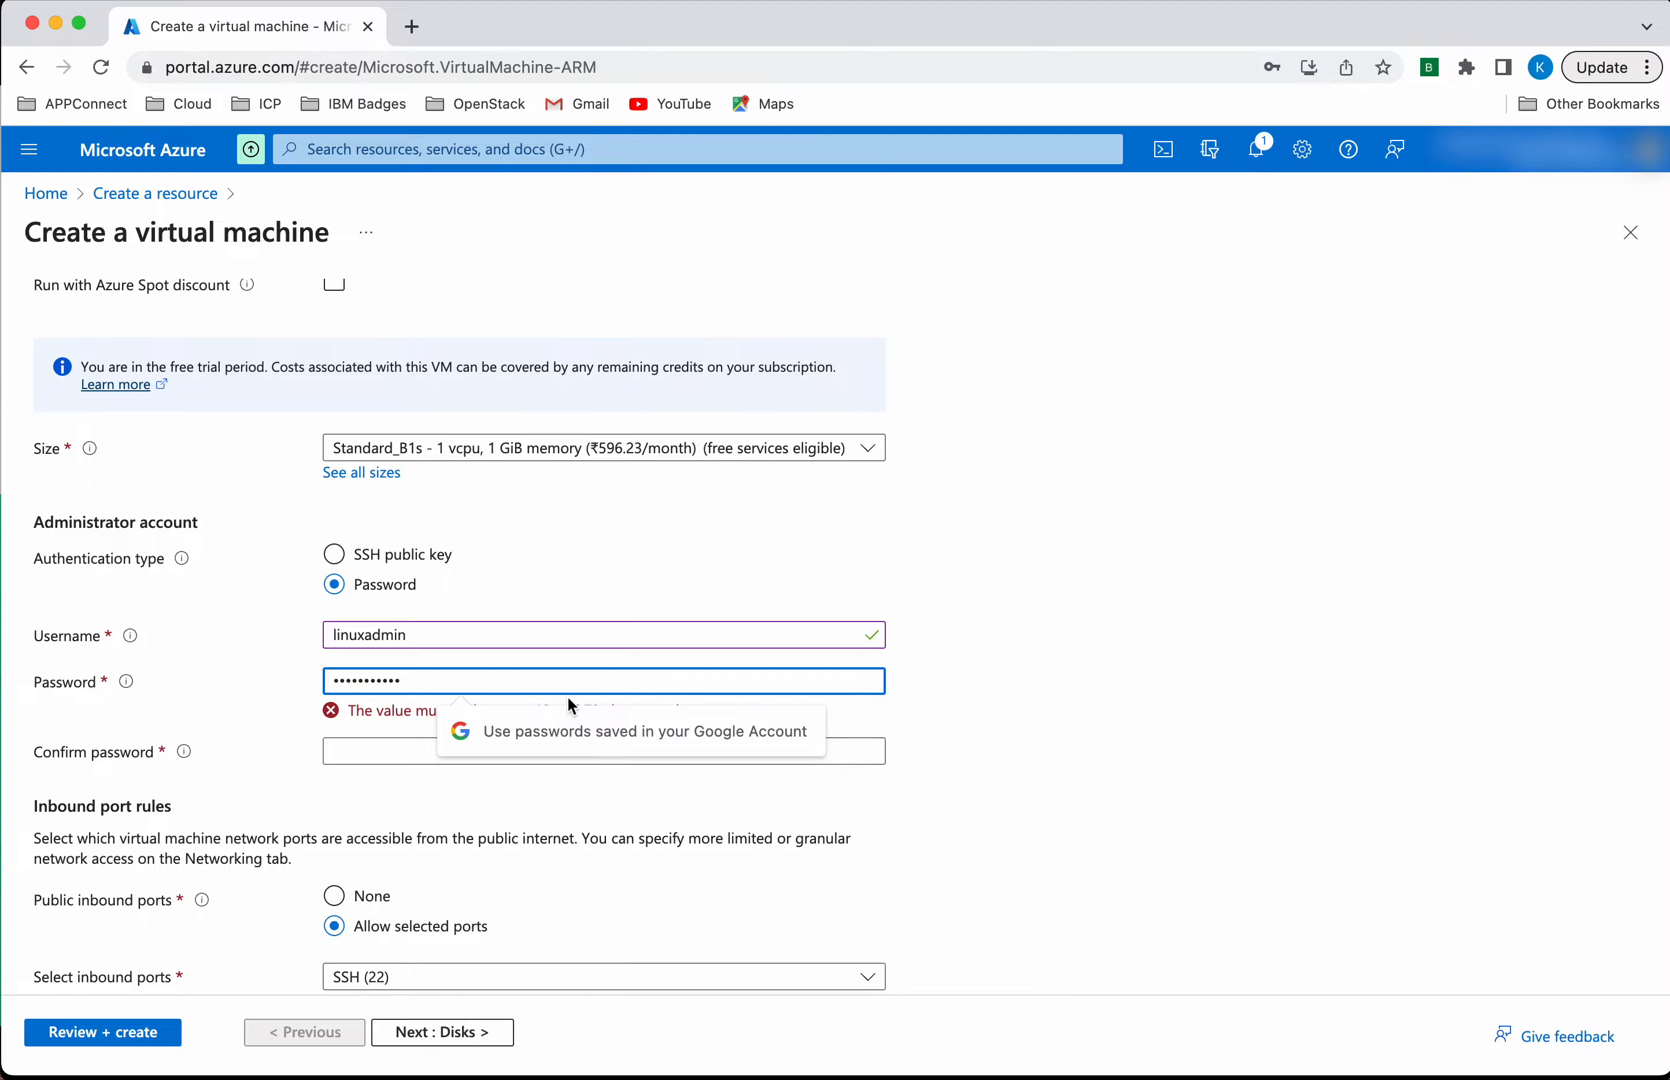
{"action": "left_click", "coordinate": [829, 815]}
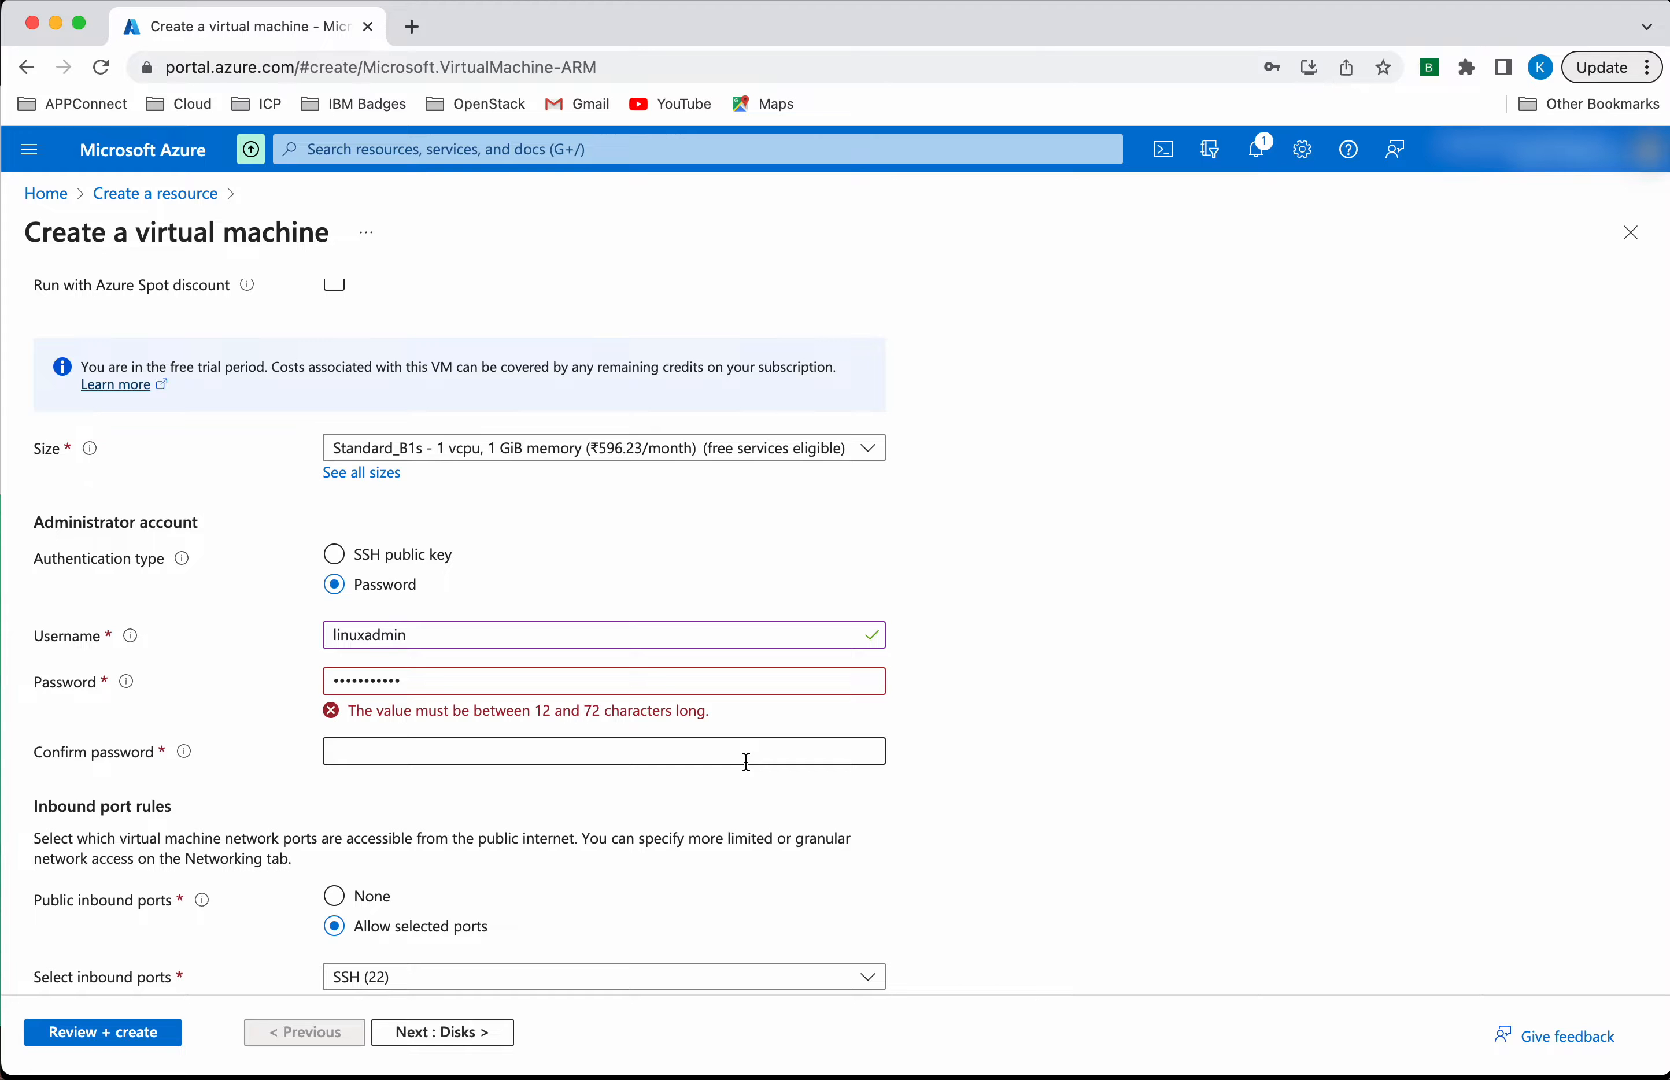
{"action": "left_click", "coordinate": [434, 678]}
{"action": "type", "text": "••••"}
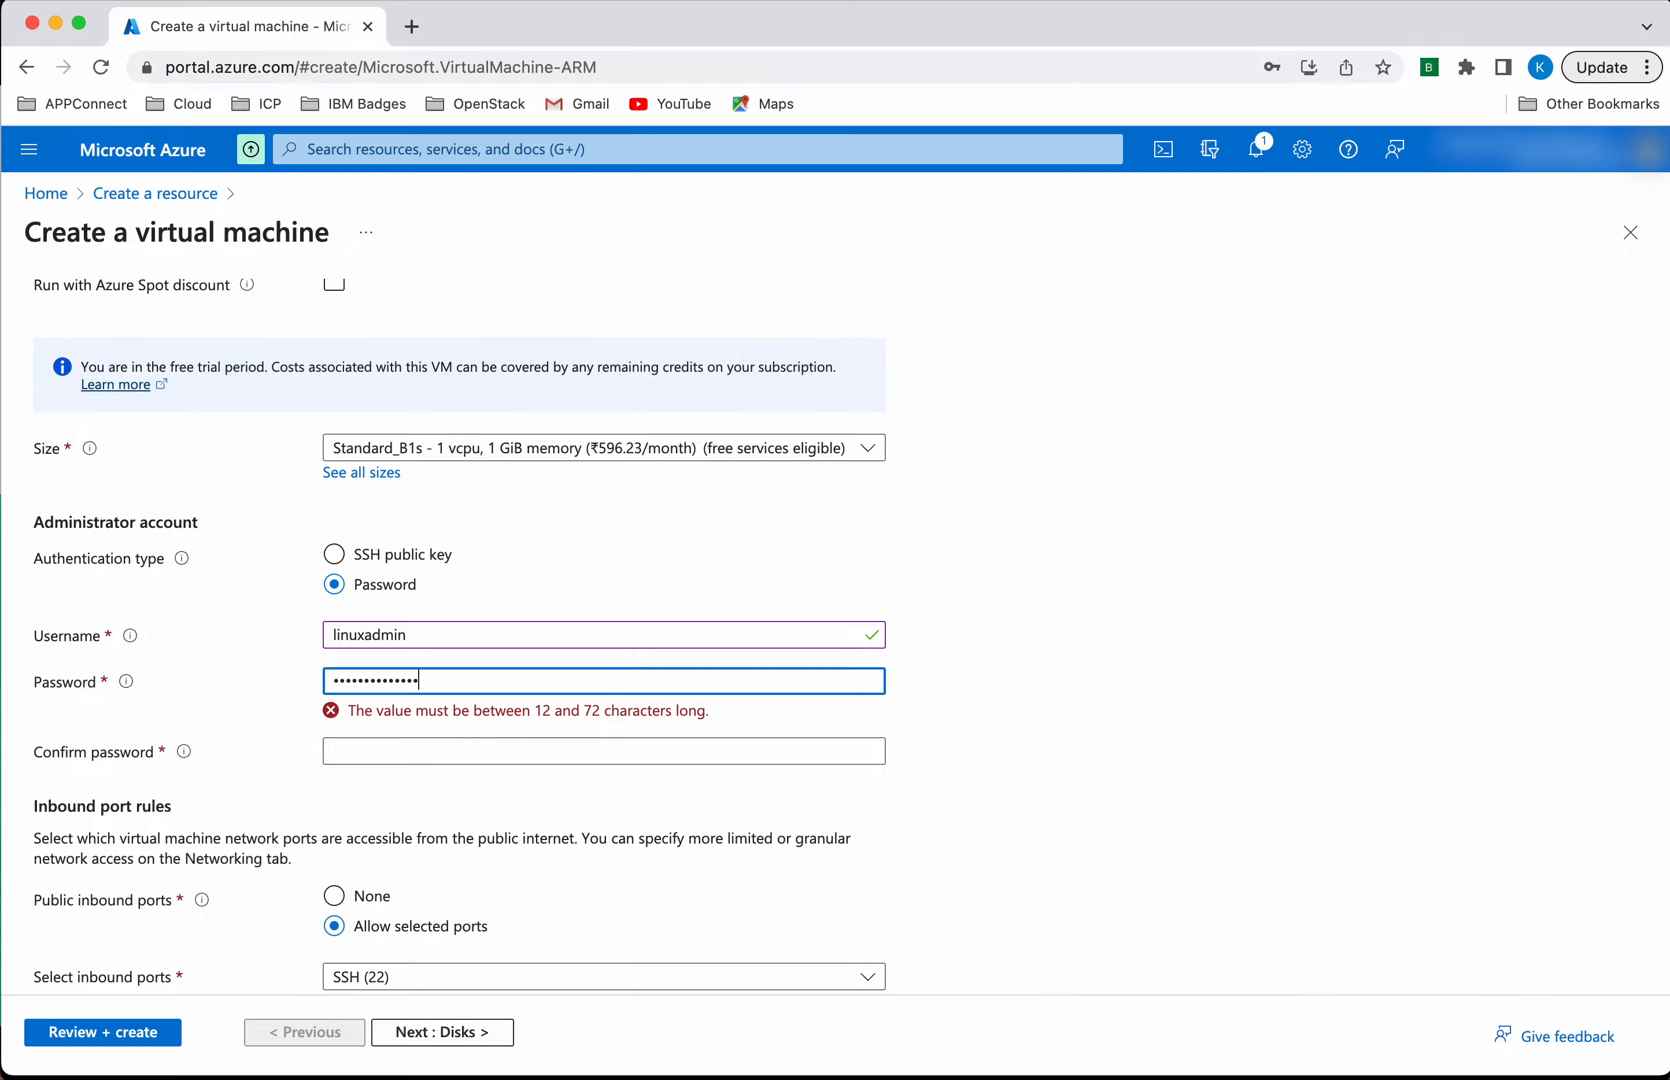
{"action": "key", "text": "Tab"}
{"action": "type", "text": "••••••"}
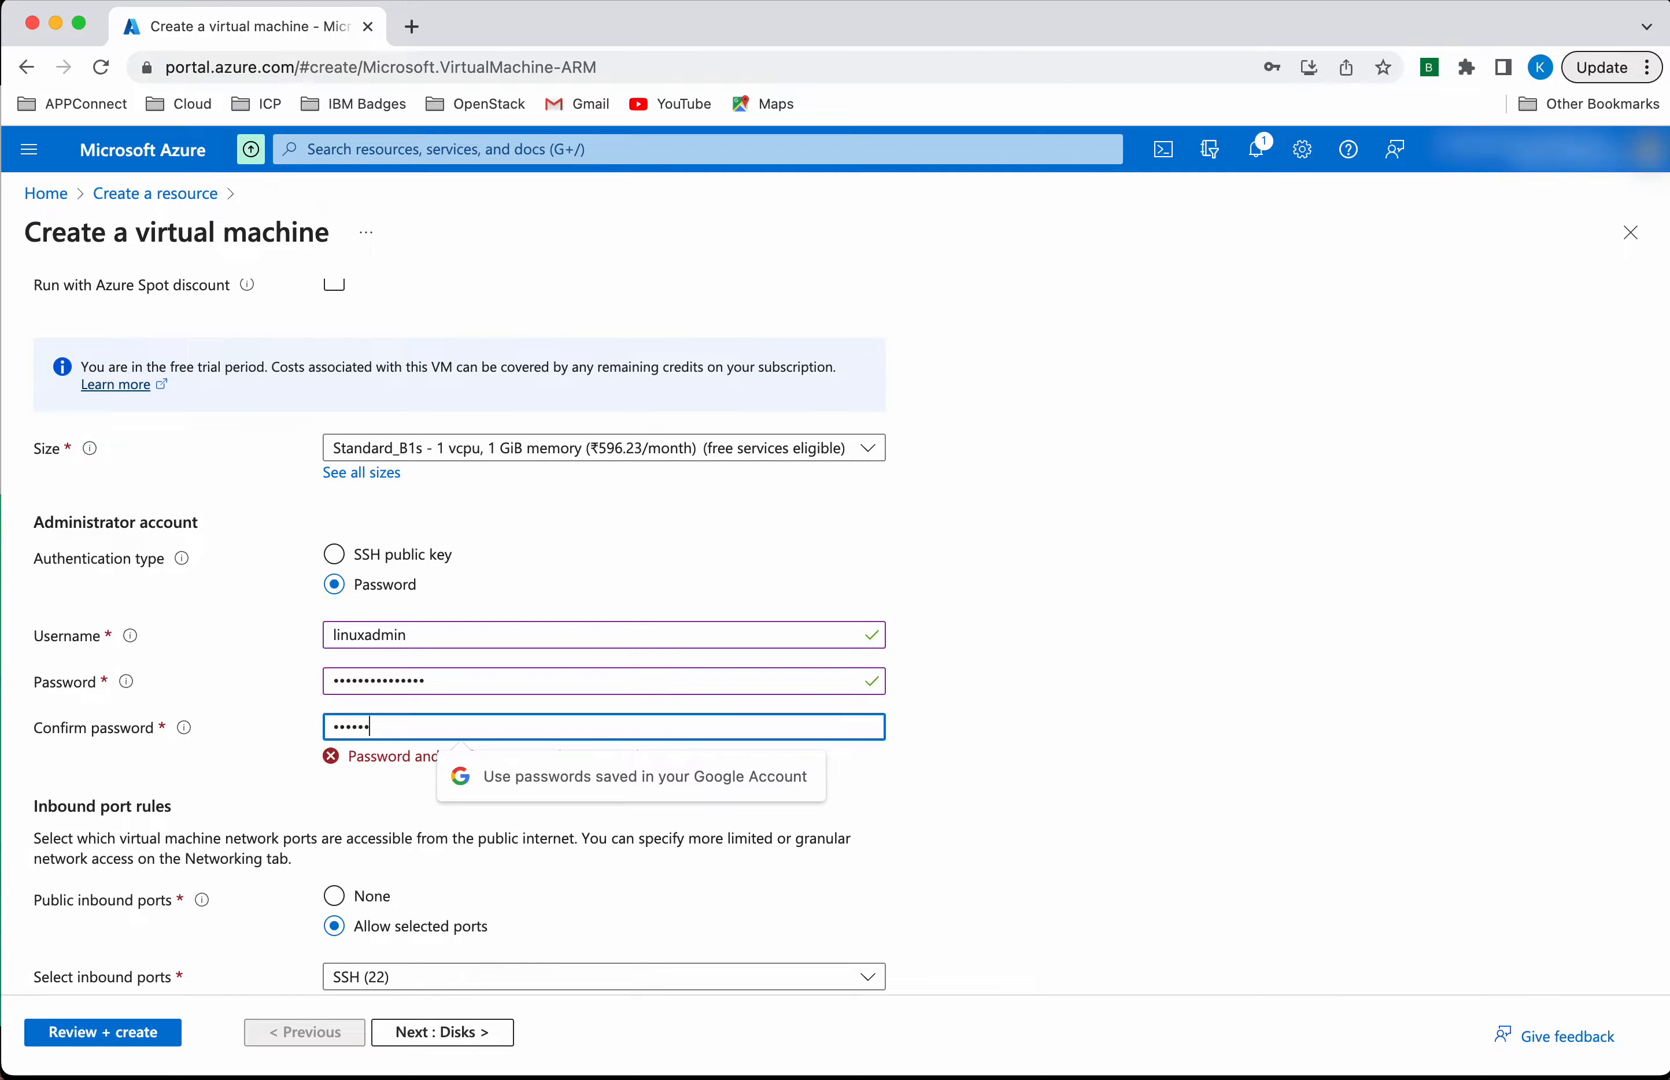
{"action": "type", "text": "•••••••••"}
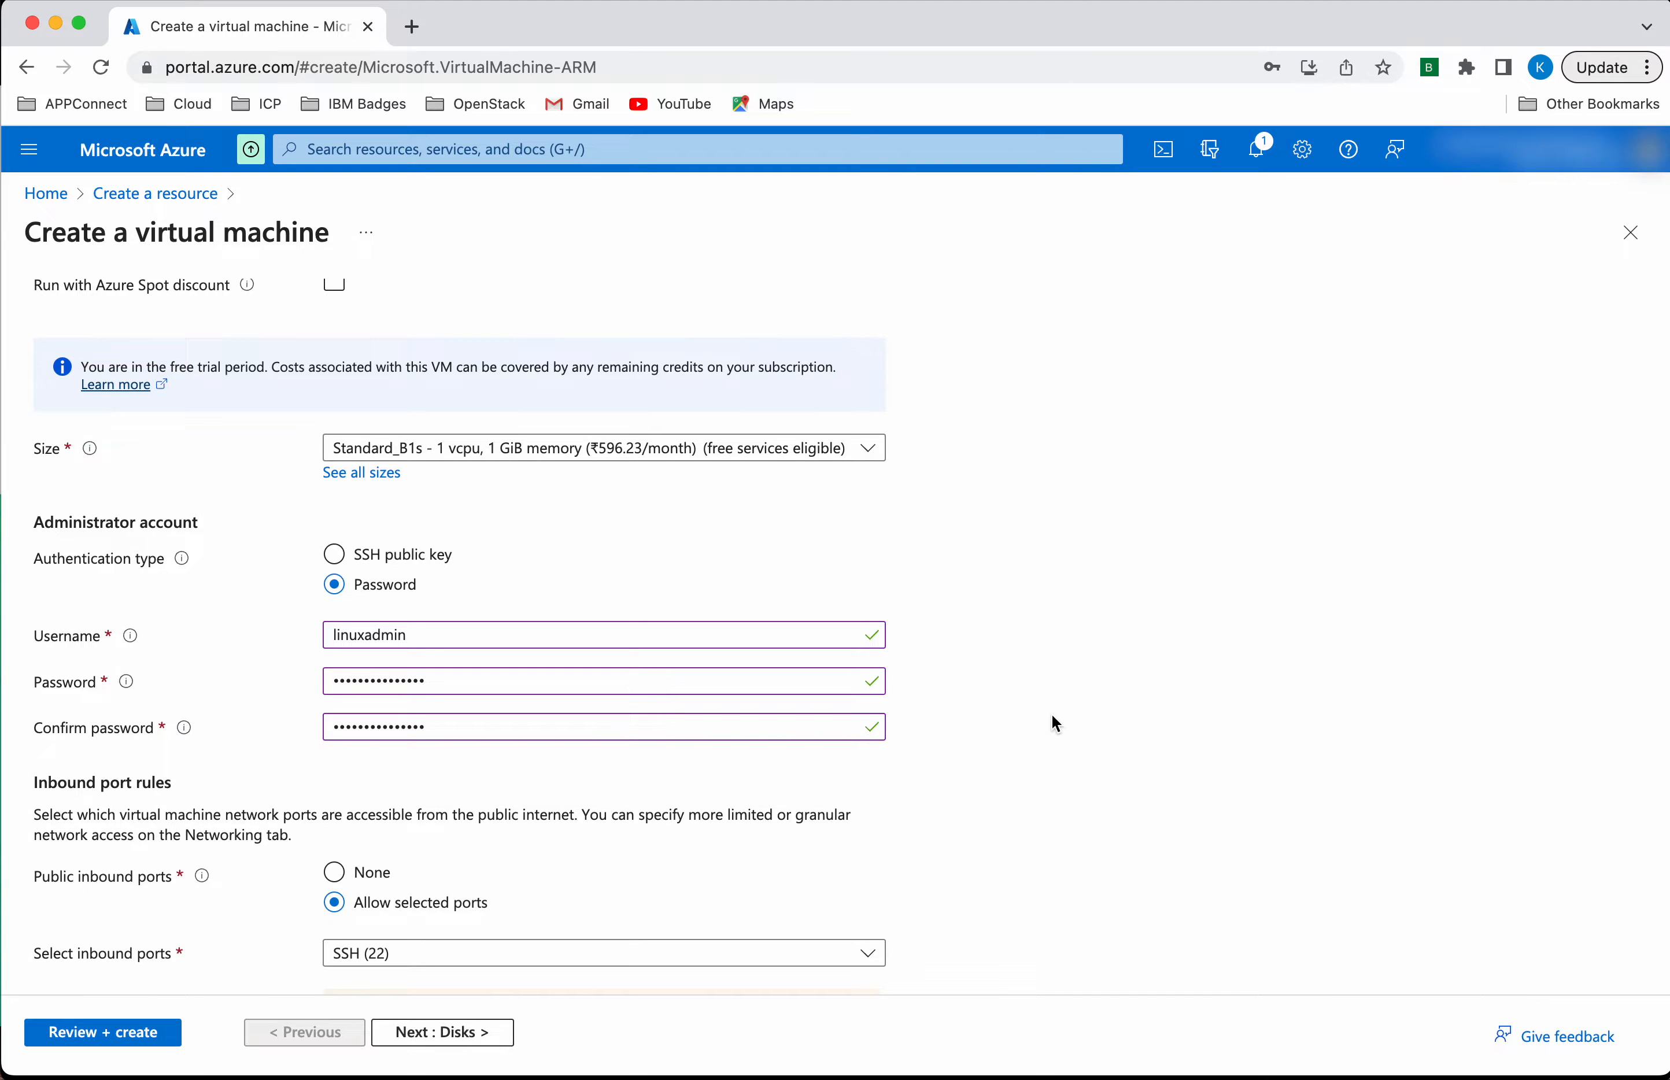
- Continue to the disk settings and set the OS disk type to locally-redundant Standard HDD, leaving the disk size at default
{"action": "scroll", "coordinate": [635, 820], "scroll_direction": "down", "scroll_amount": 3}
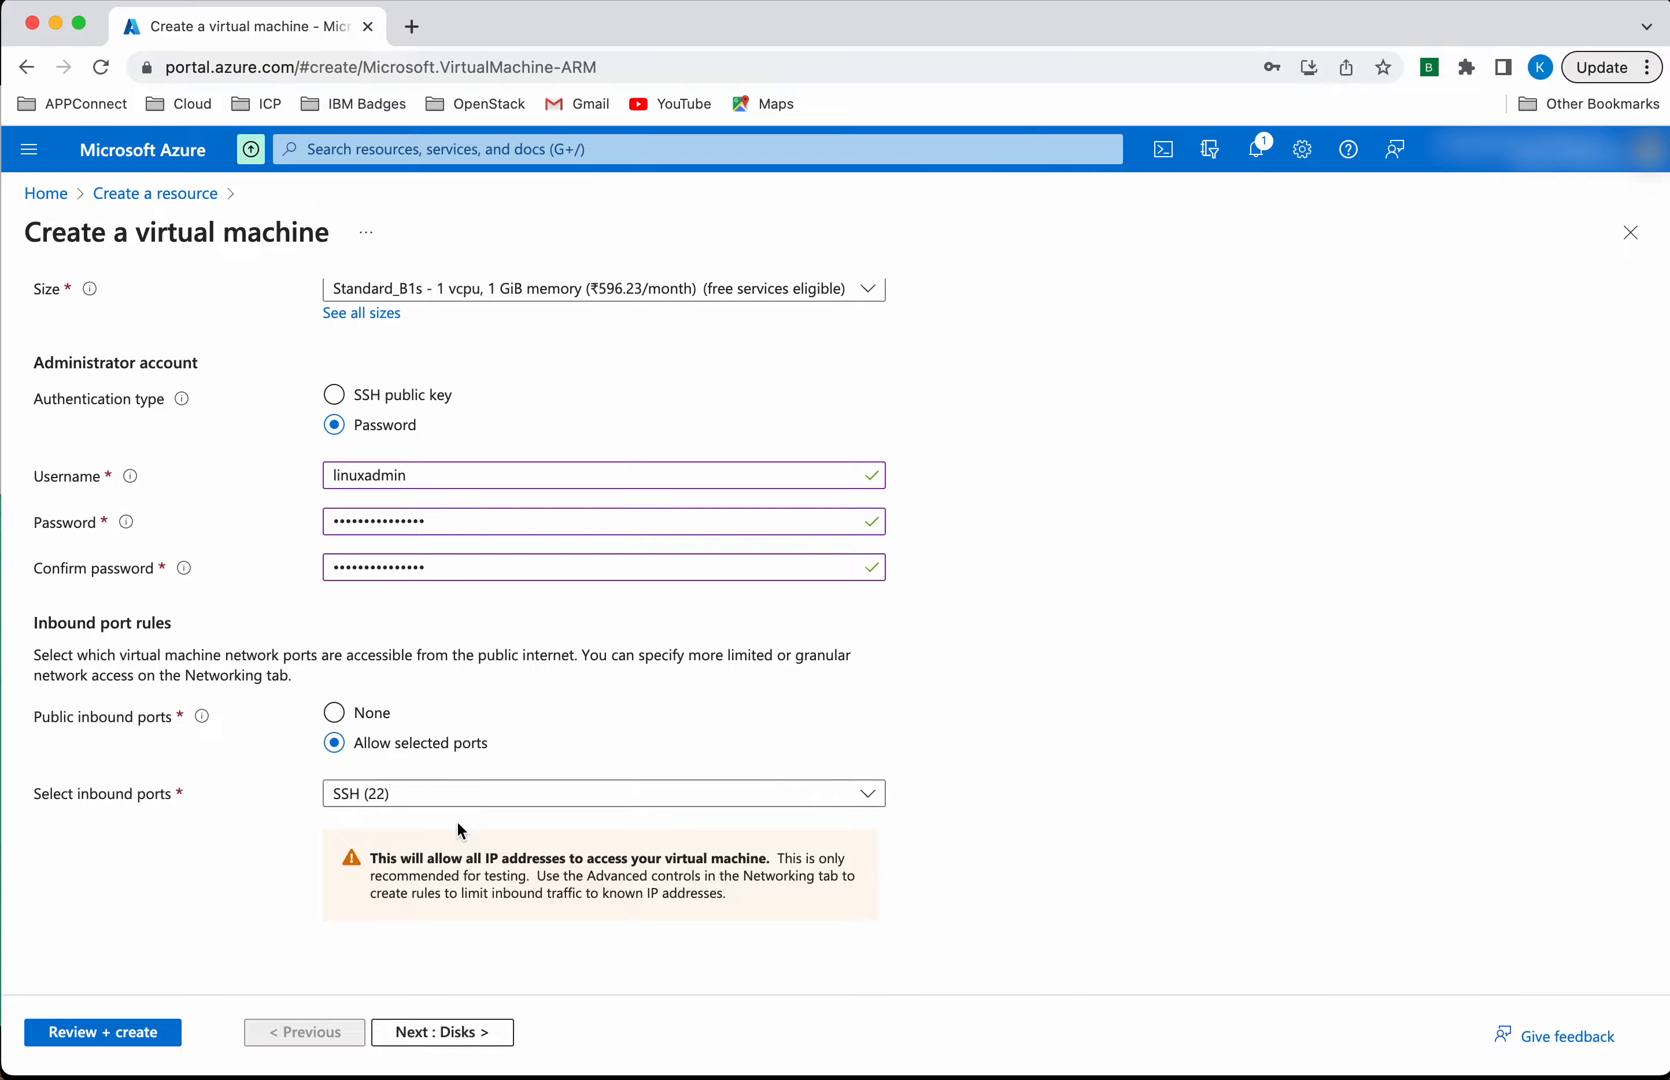
{"action": "left_click", "coordinate": [443, 1033]}
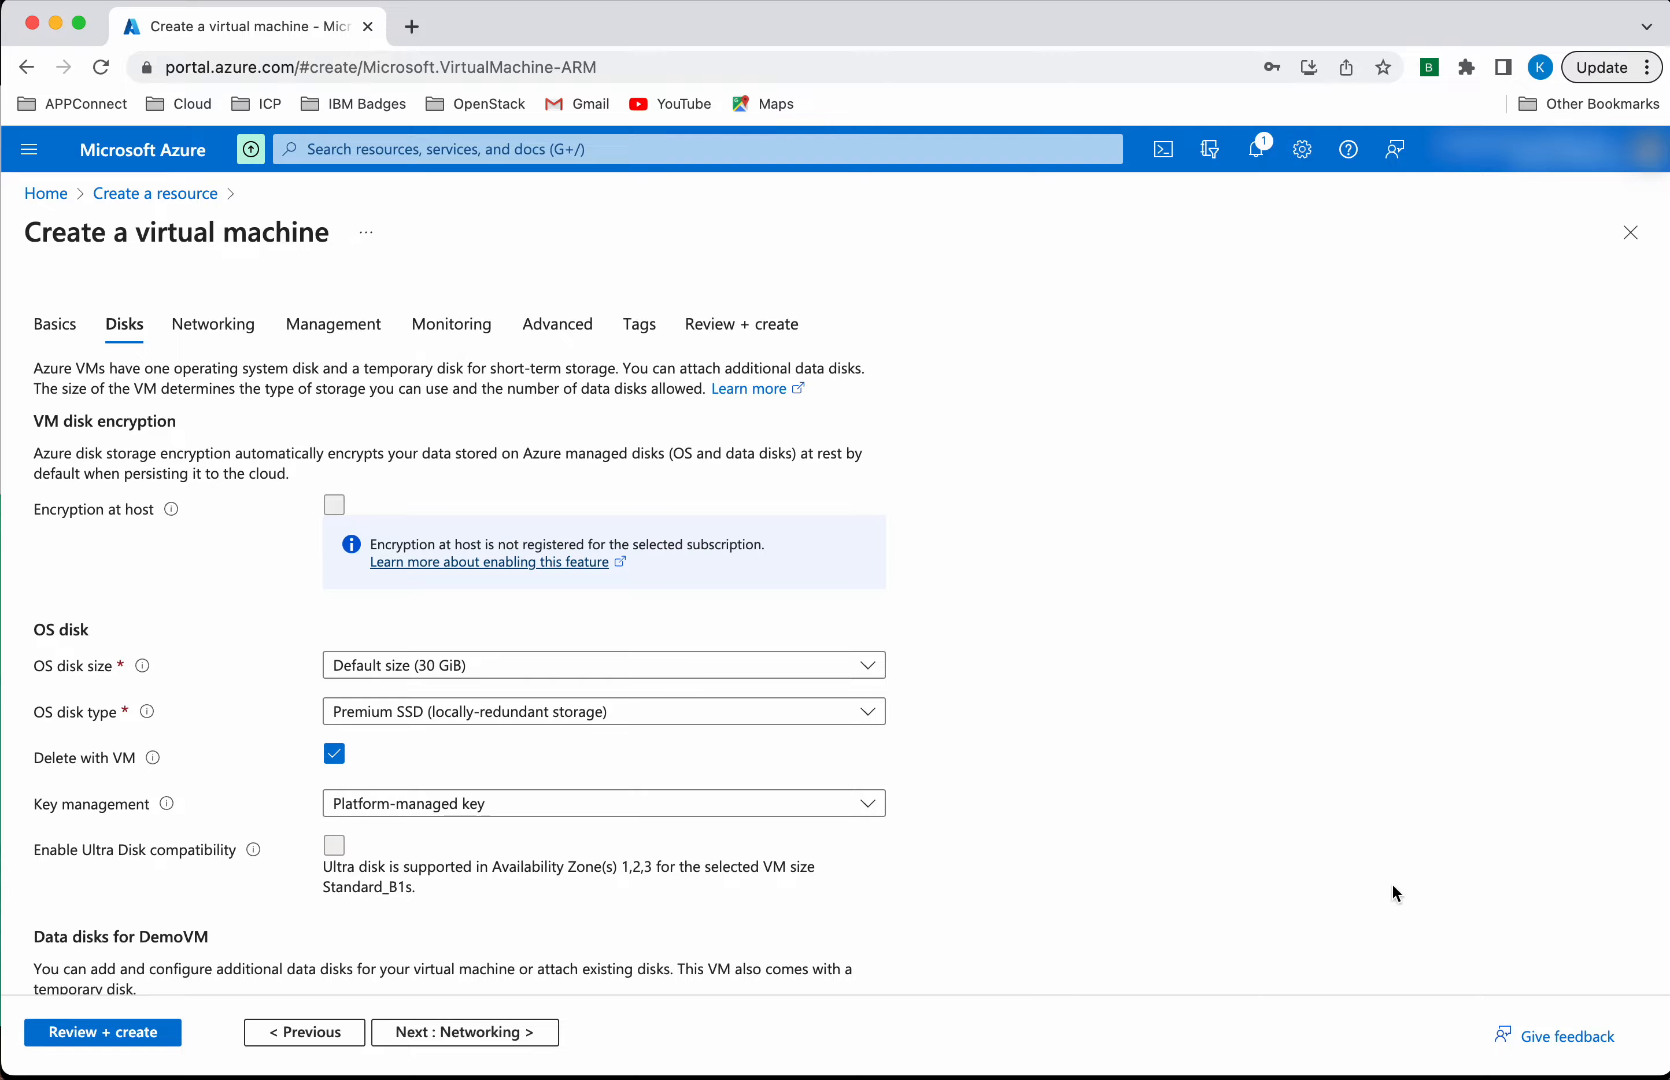
{"action": "scroll", "coordinate": [1391, 881], "scroll_direction": "down", "scroll_amount": 3}
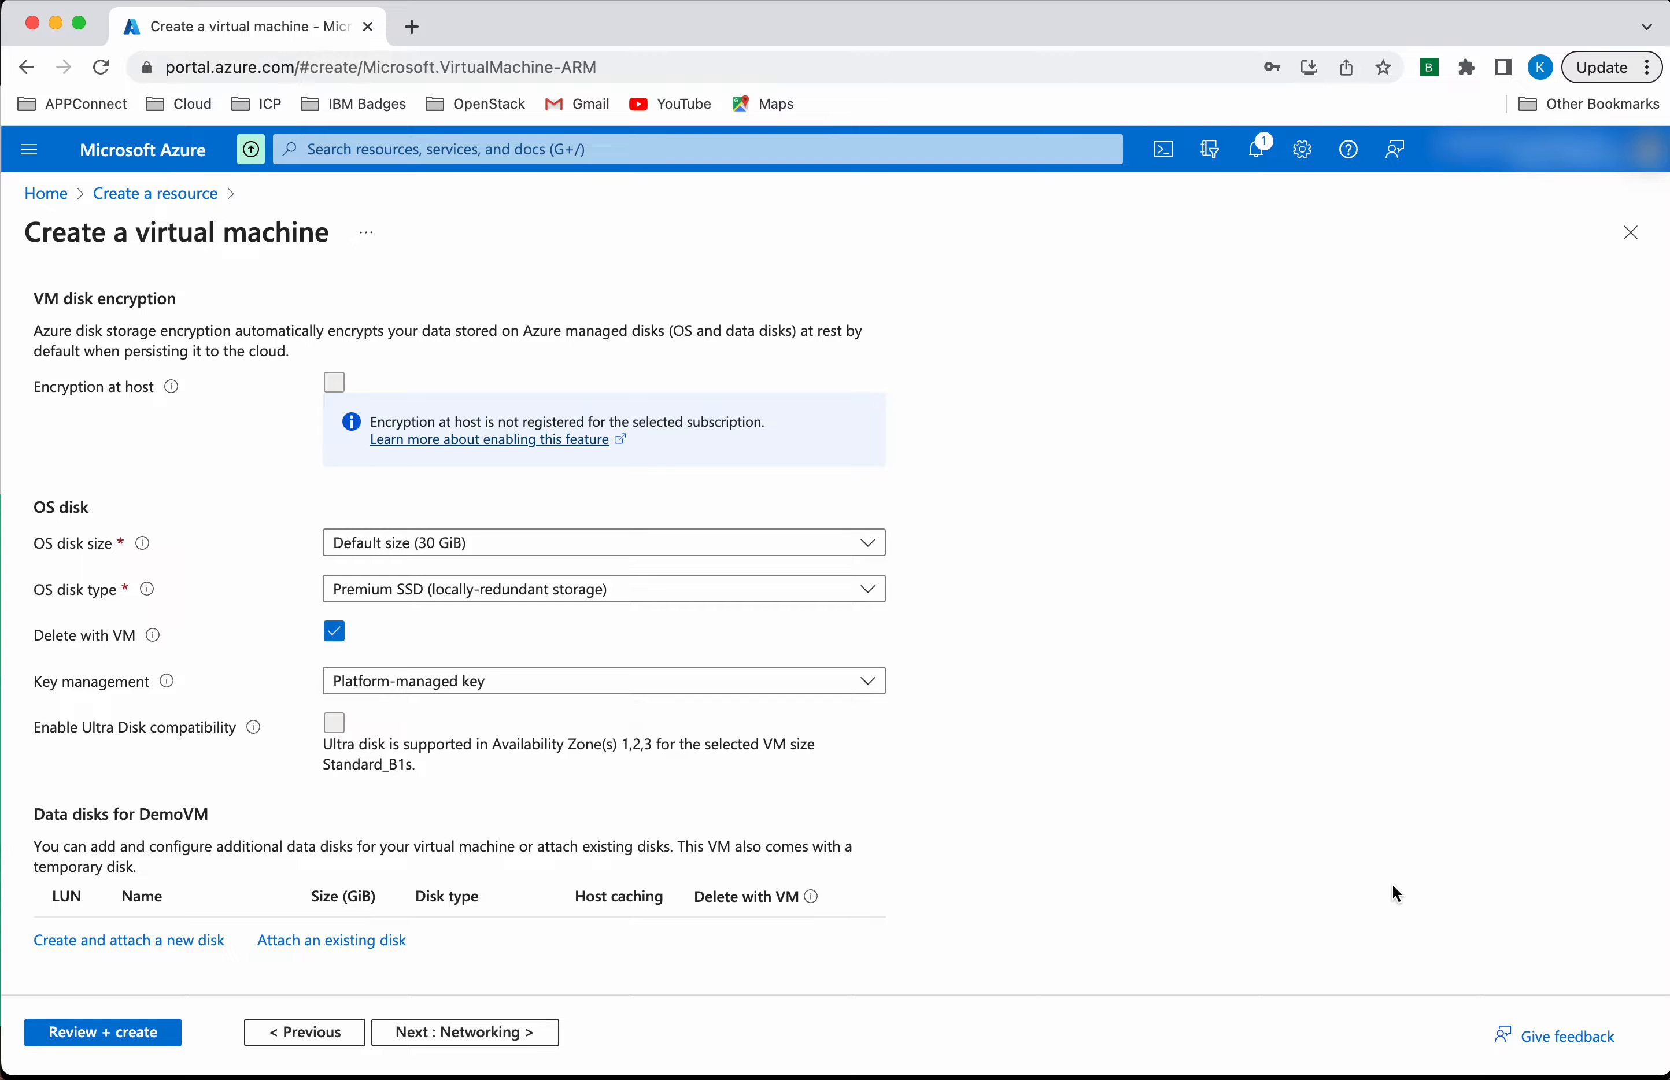
{"action": "left_click", "coordinate": [542, 551]}
{"action": "left_click", "coordinate": [569, 495]}
{"action": "left_click", "coordinate": [618, 597]}
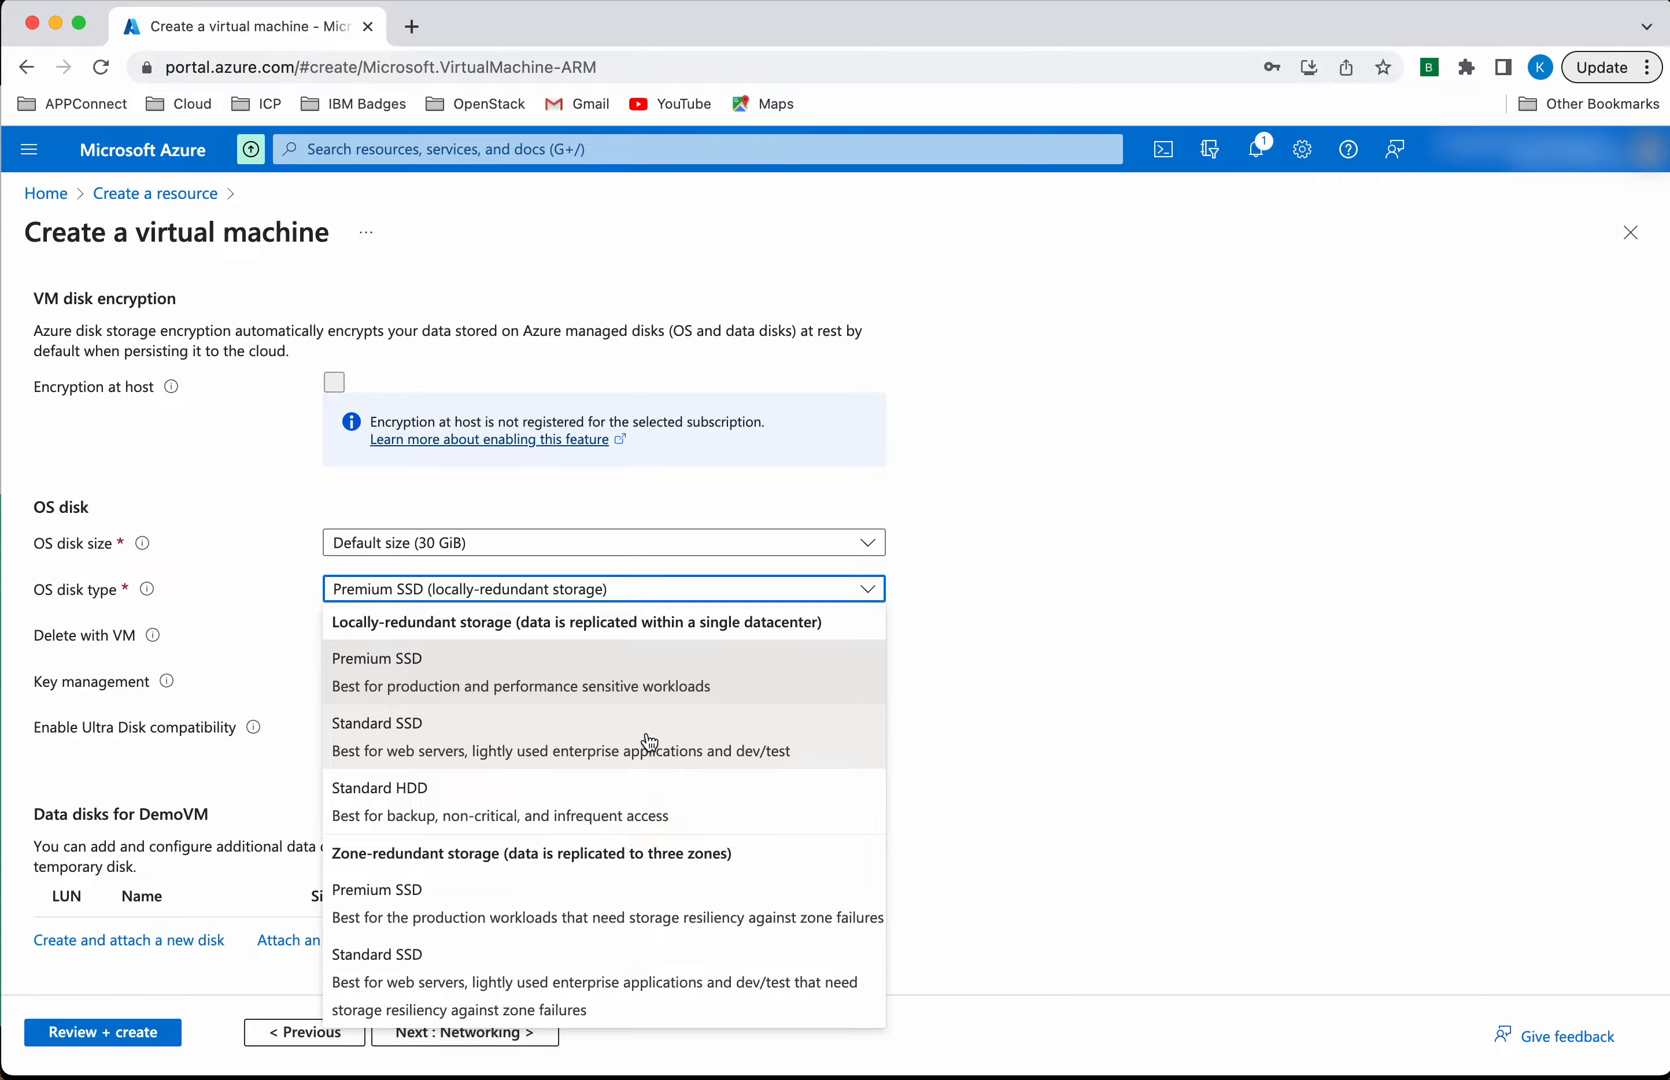
{"action": "left_click", "coordinate": [586, 813]}
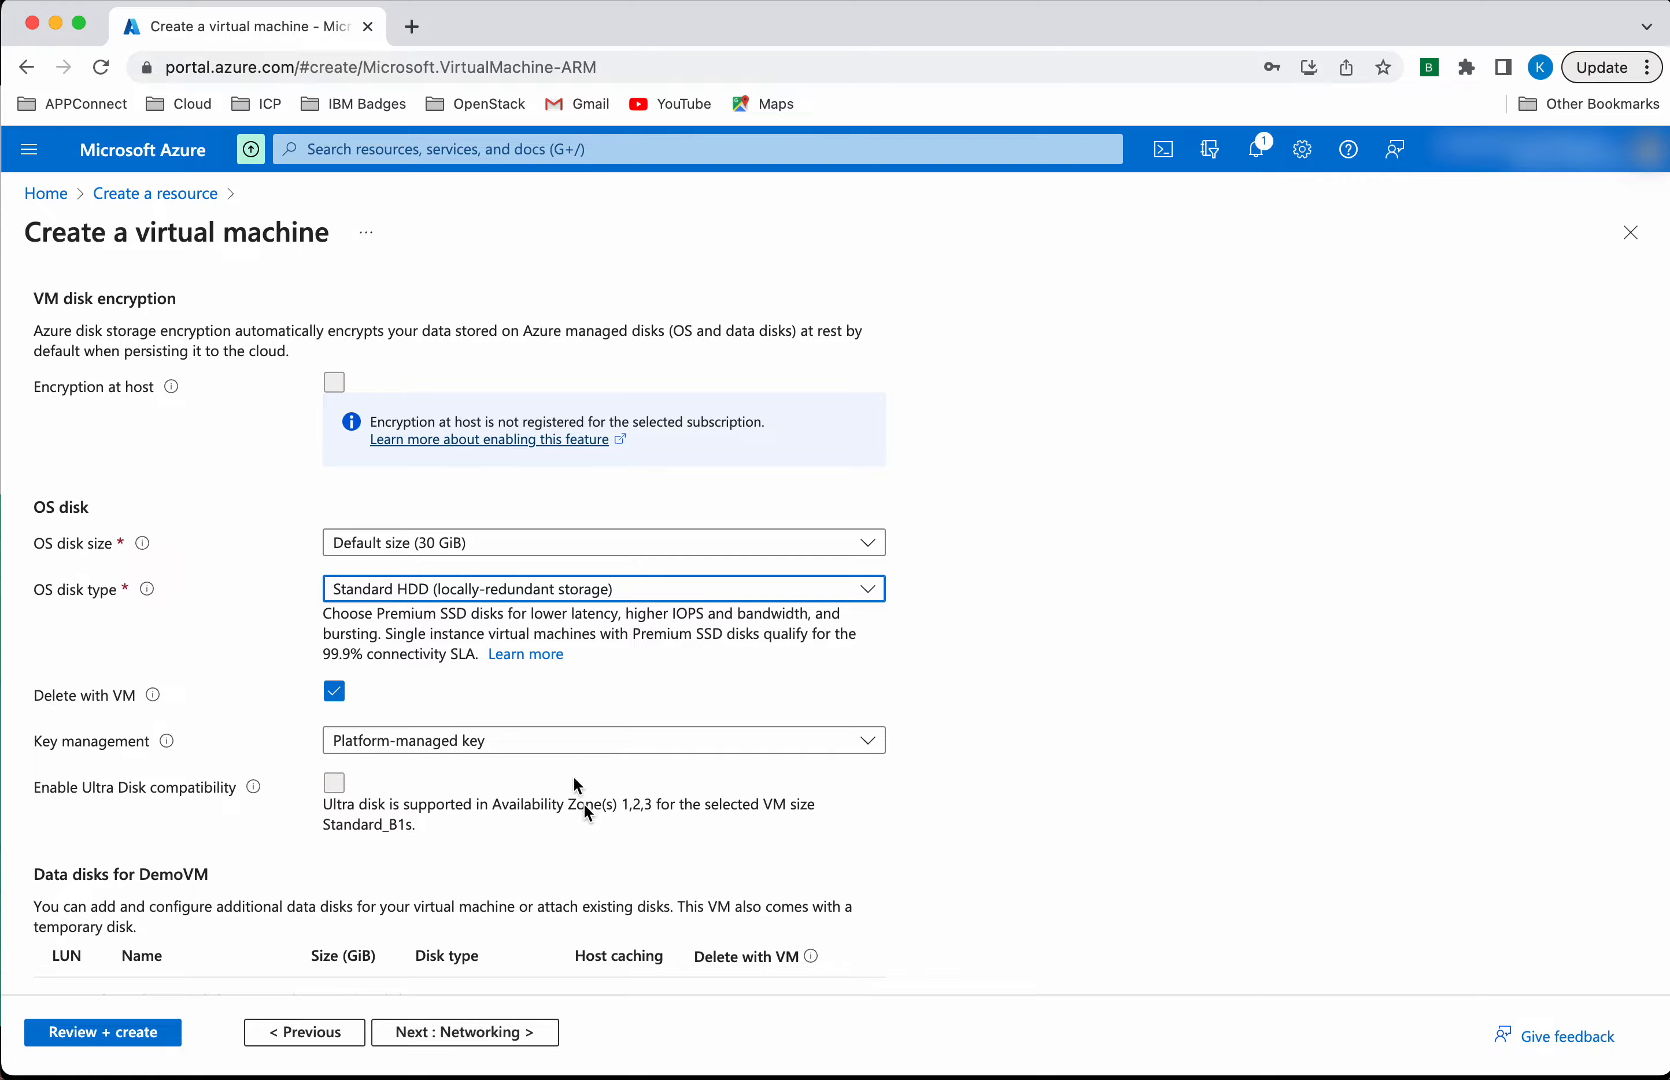
- Check the disk's key management options, keep the platform-managed key, and continue to the networking settings
{"action": "scroll", "coordinate": [638, 672], "scroll_direction": "down", "scroll_amount": 3}
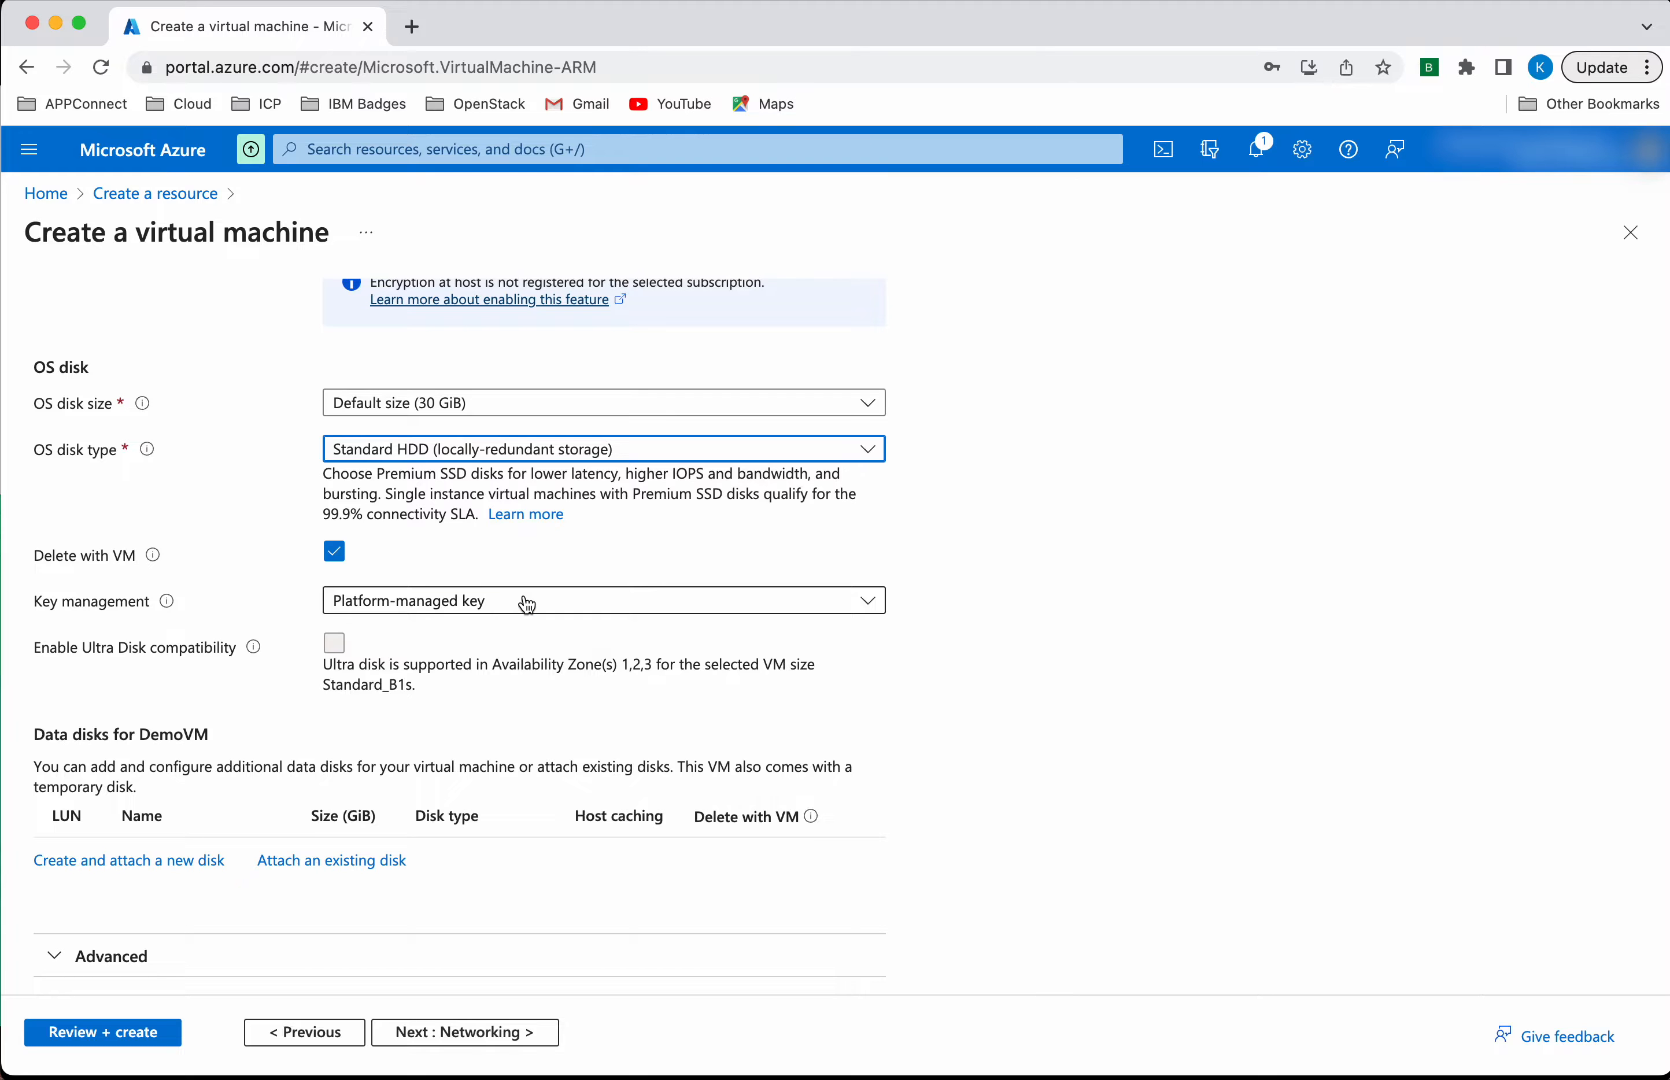
{"action": "left_click", "coordinate": [526, 600]}
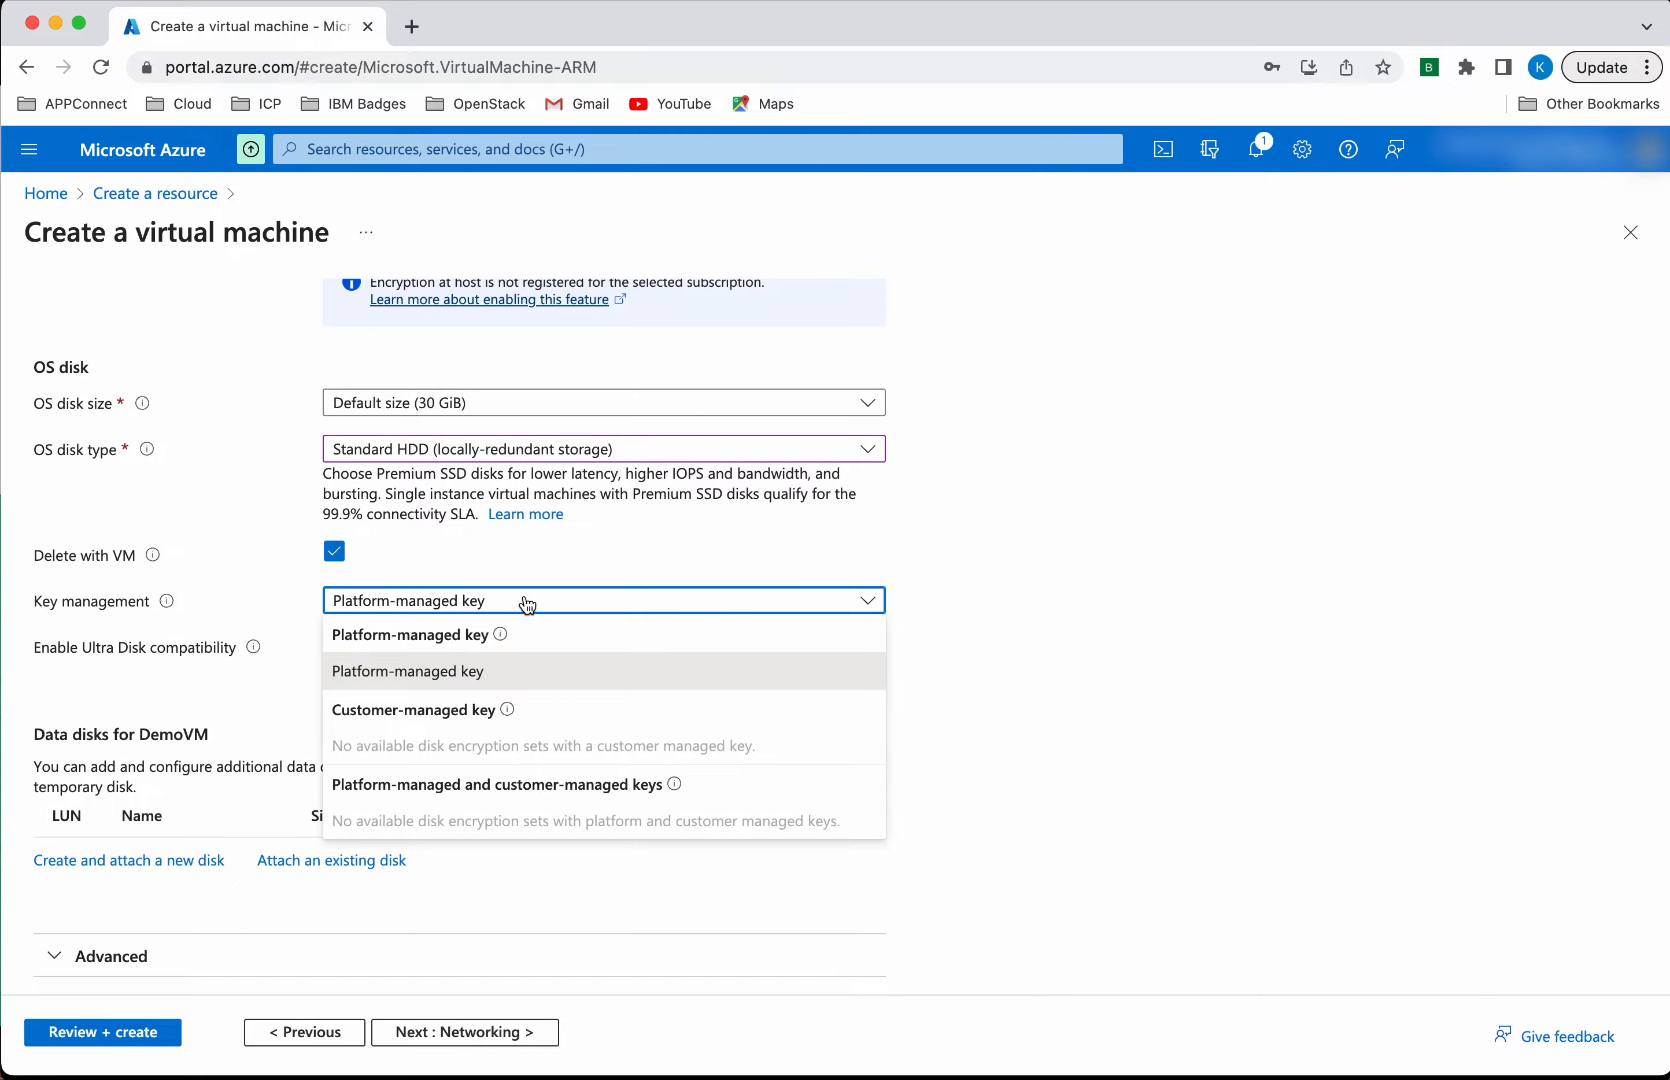
{"action": "left_click", "coordinate": [582, 563]}
{"action": "scroll", "coordinate": [754, 800], "scroll_direction": "down", "scroll_amount": 1}
{"action": "left_click", "coordinate": [477, 1033]}
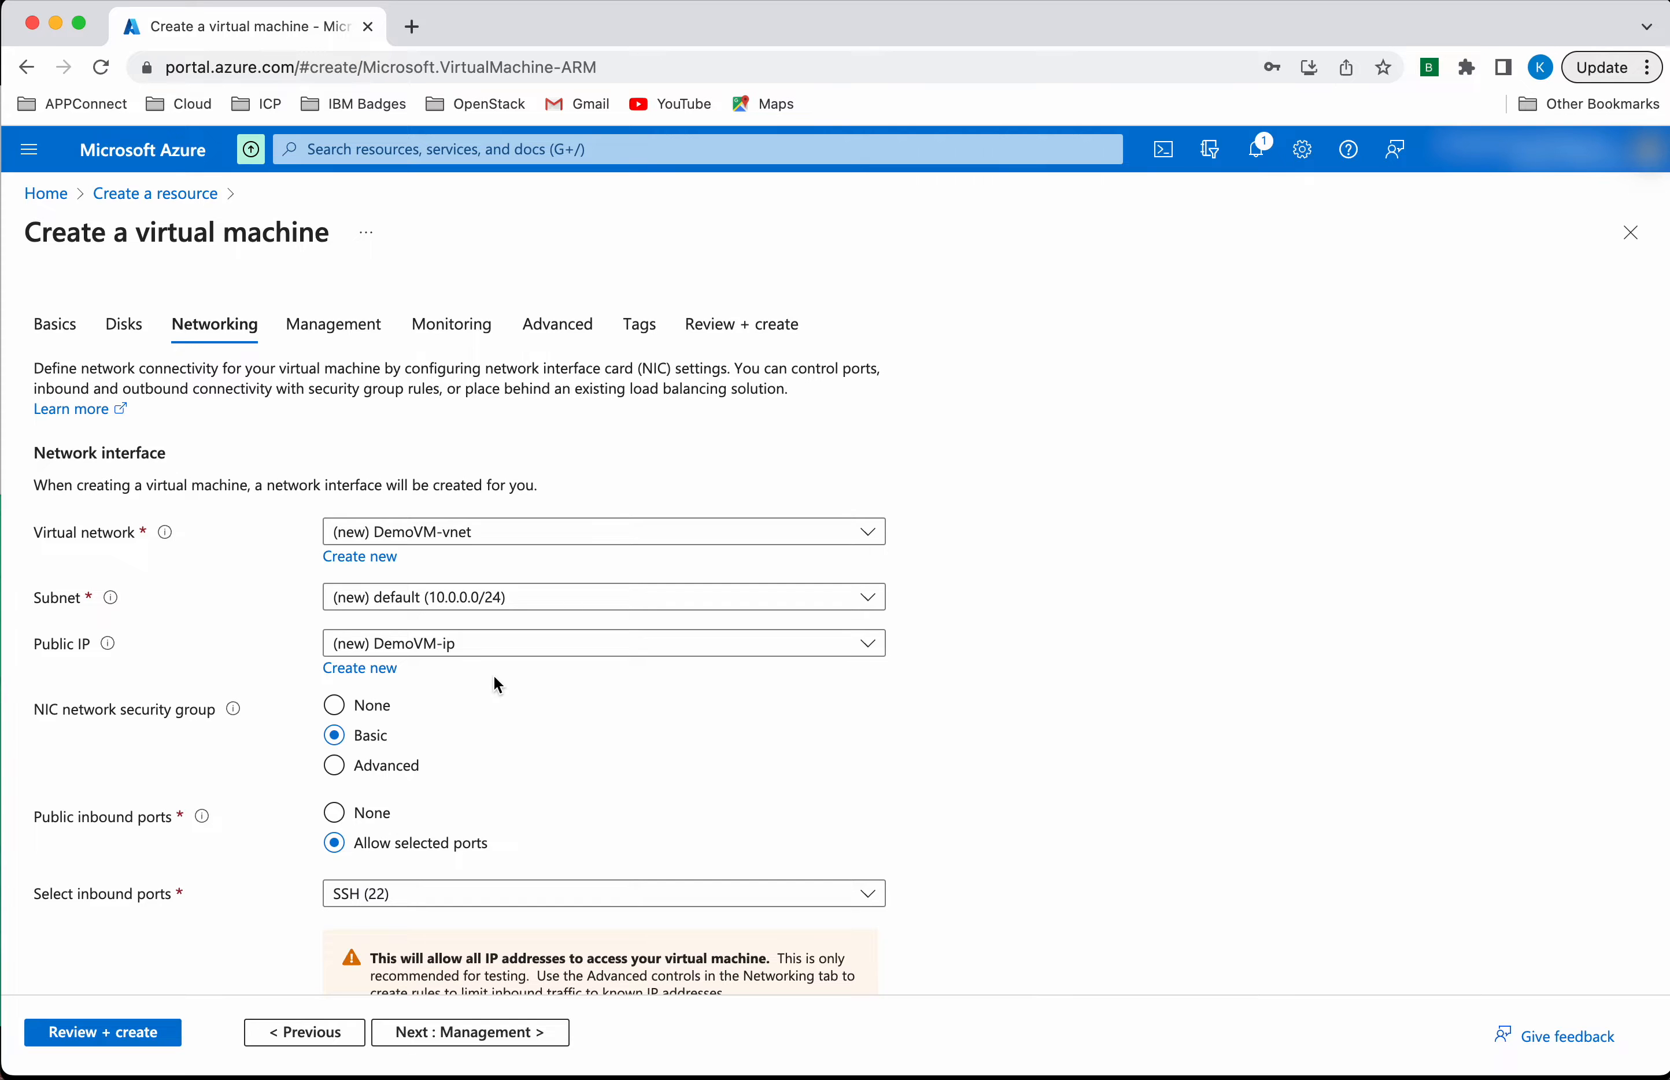
- Keep the default networking and management settings, with inbound SSH (22) allowed and auto-shutdown disabled, and continue to the monitoring settings
{"action": "scroll", "coordinate": [493, 678], "scroll_direction": "down", "scroll_amount": 5}
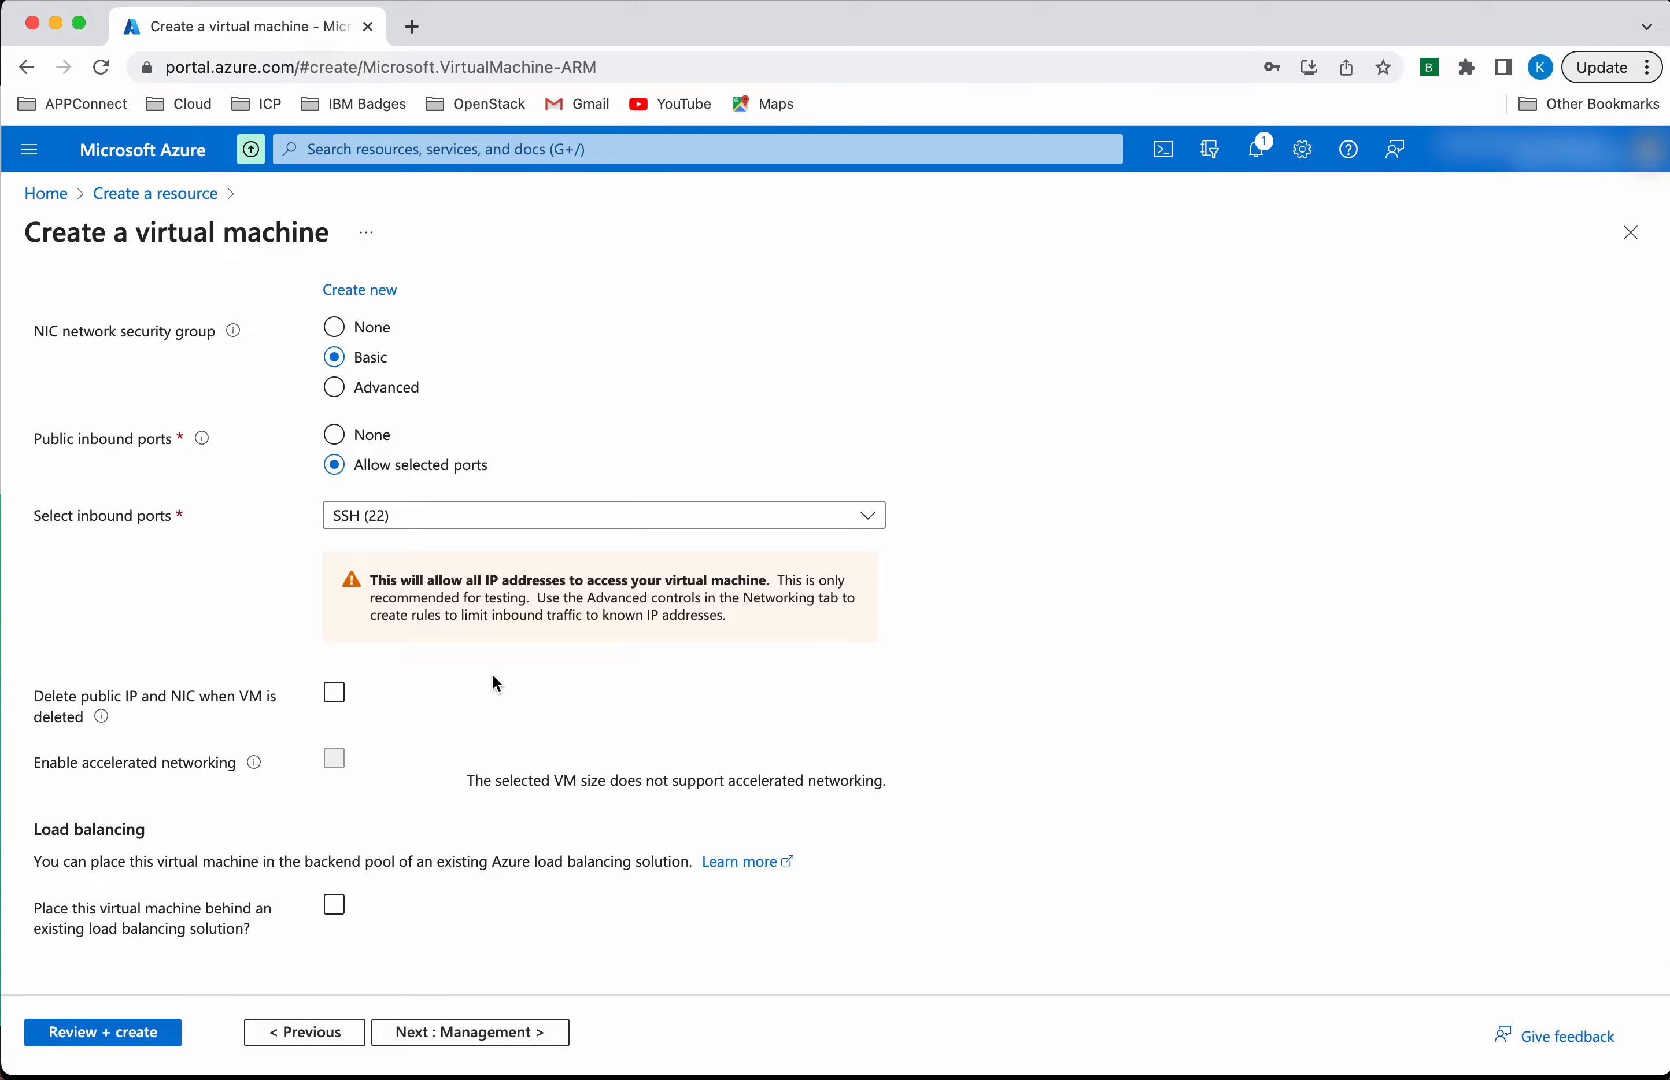
{"action": "left_click", "coordinate": [470, 1032]}
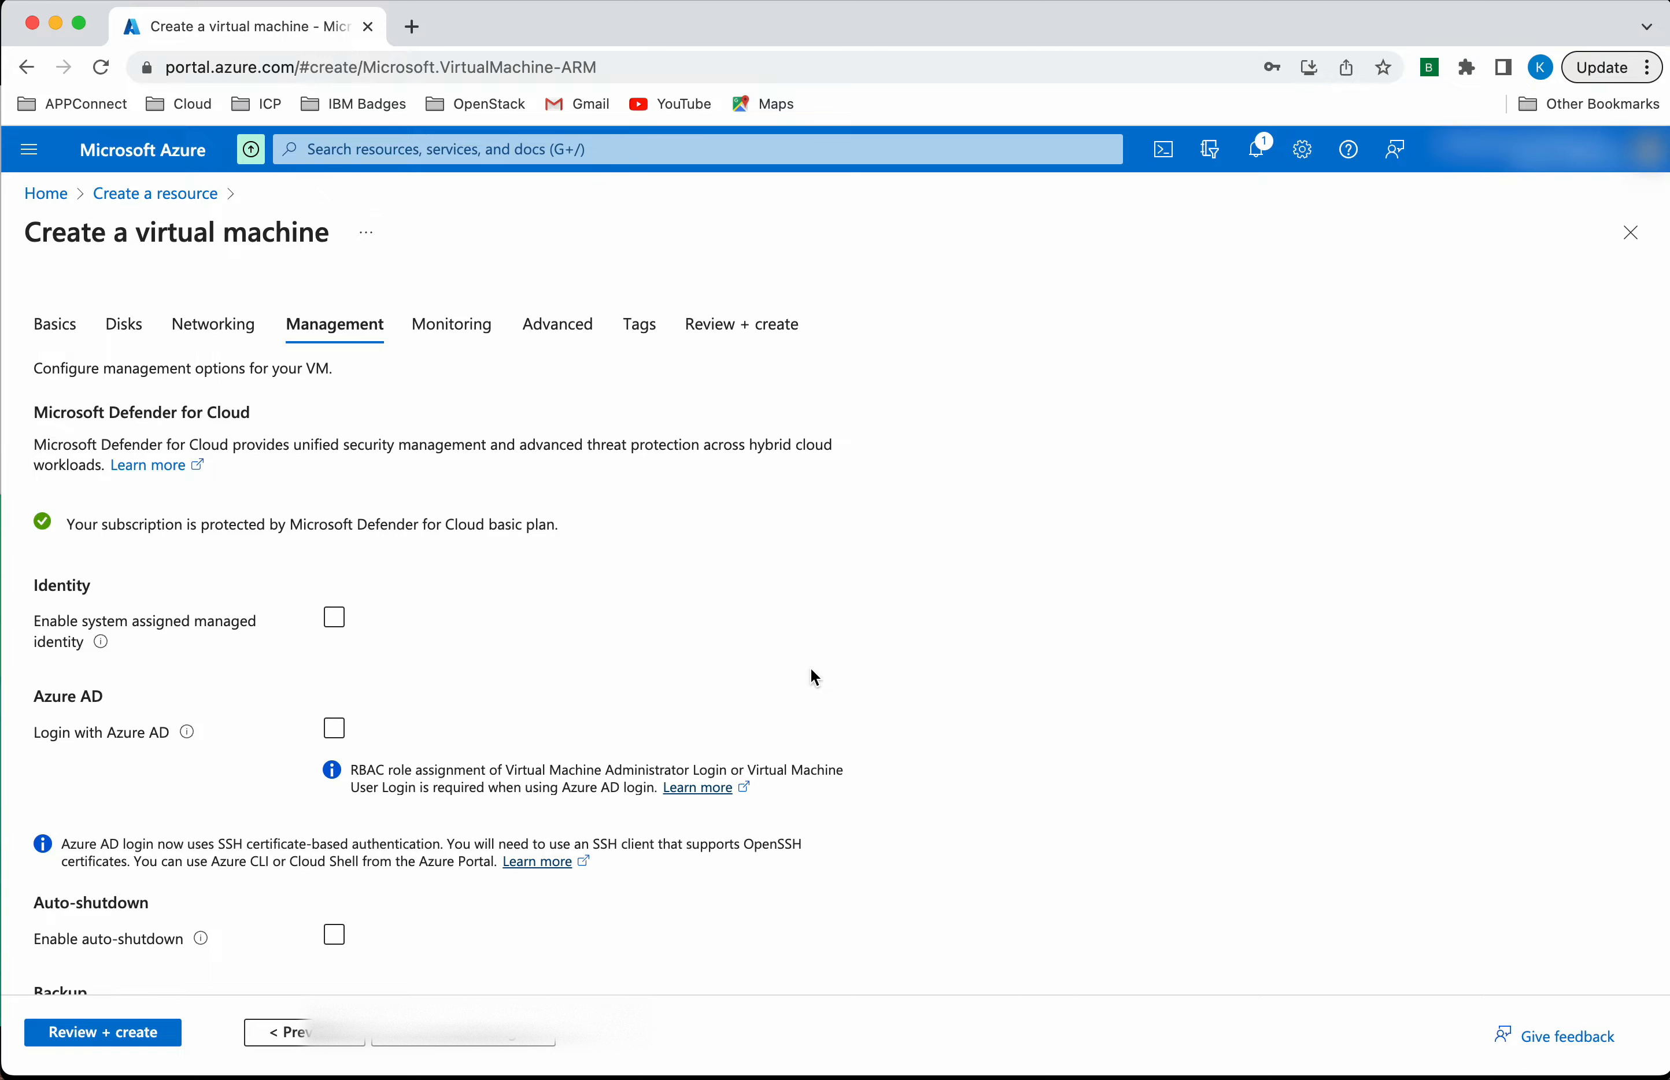
{"action": "scroll", "coordinate": [811, 669], "scroll_direction": "down", "scroll_amount": 3}
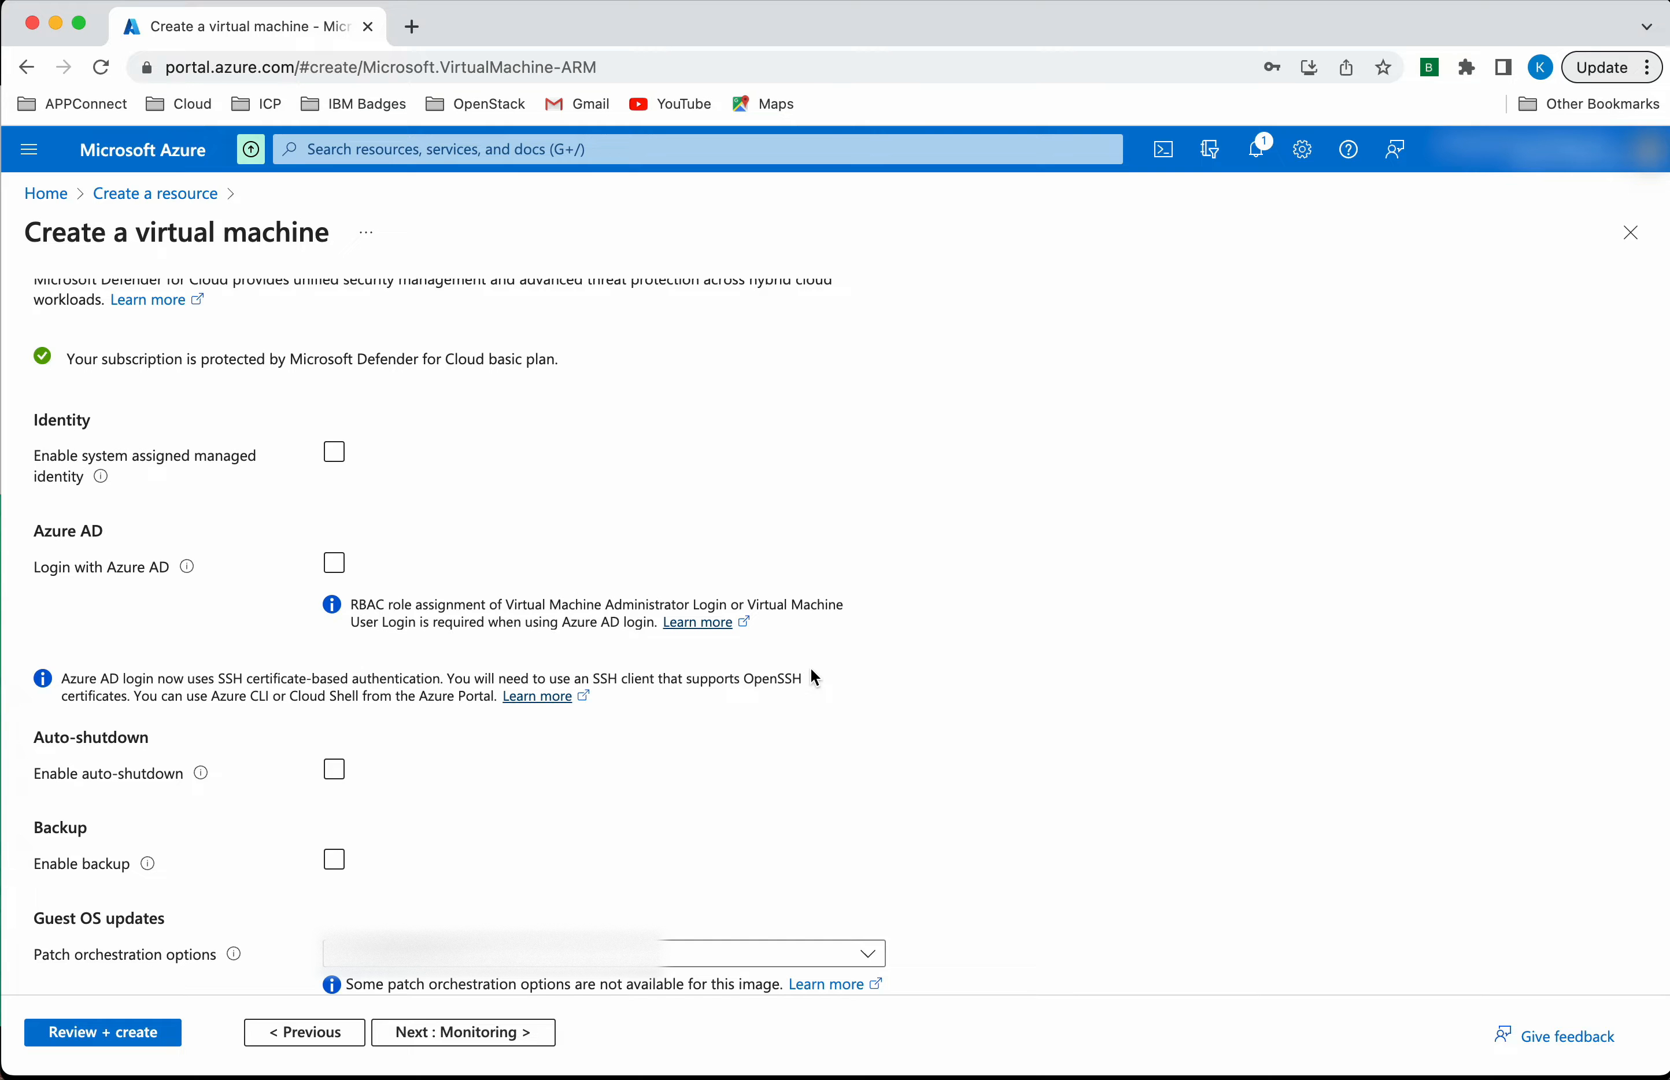
{"action": "scroll", "coordinate": [814, 677], "scroll_direction": "down", "scroll_amount": 1}
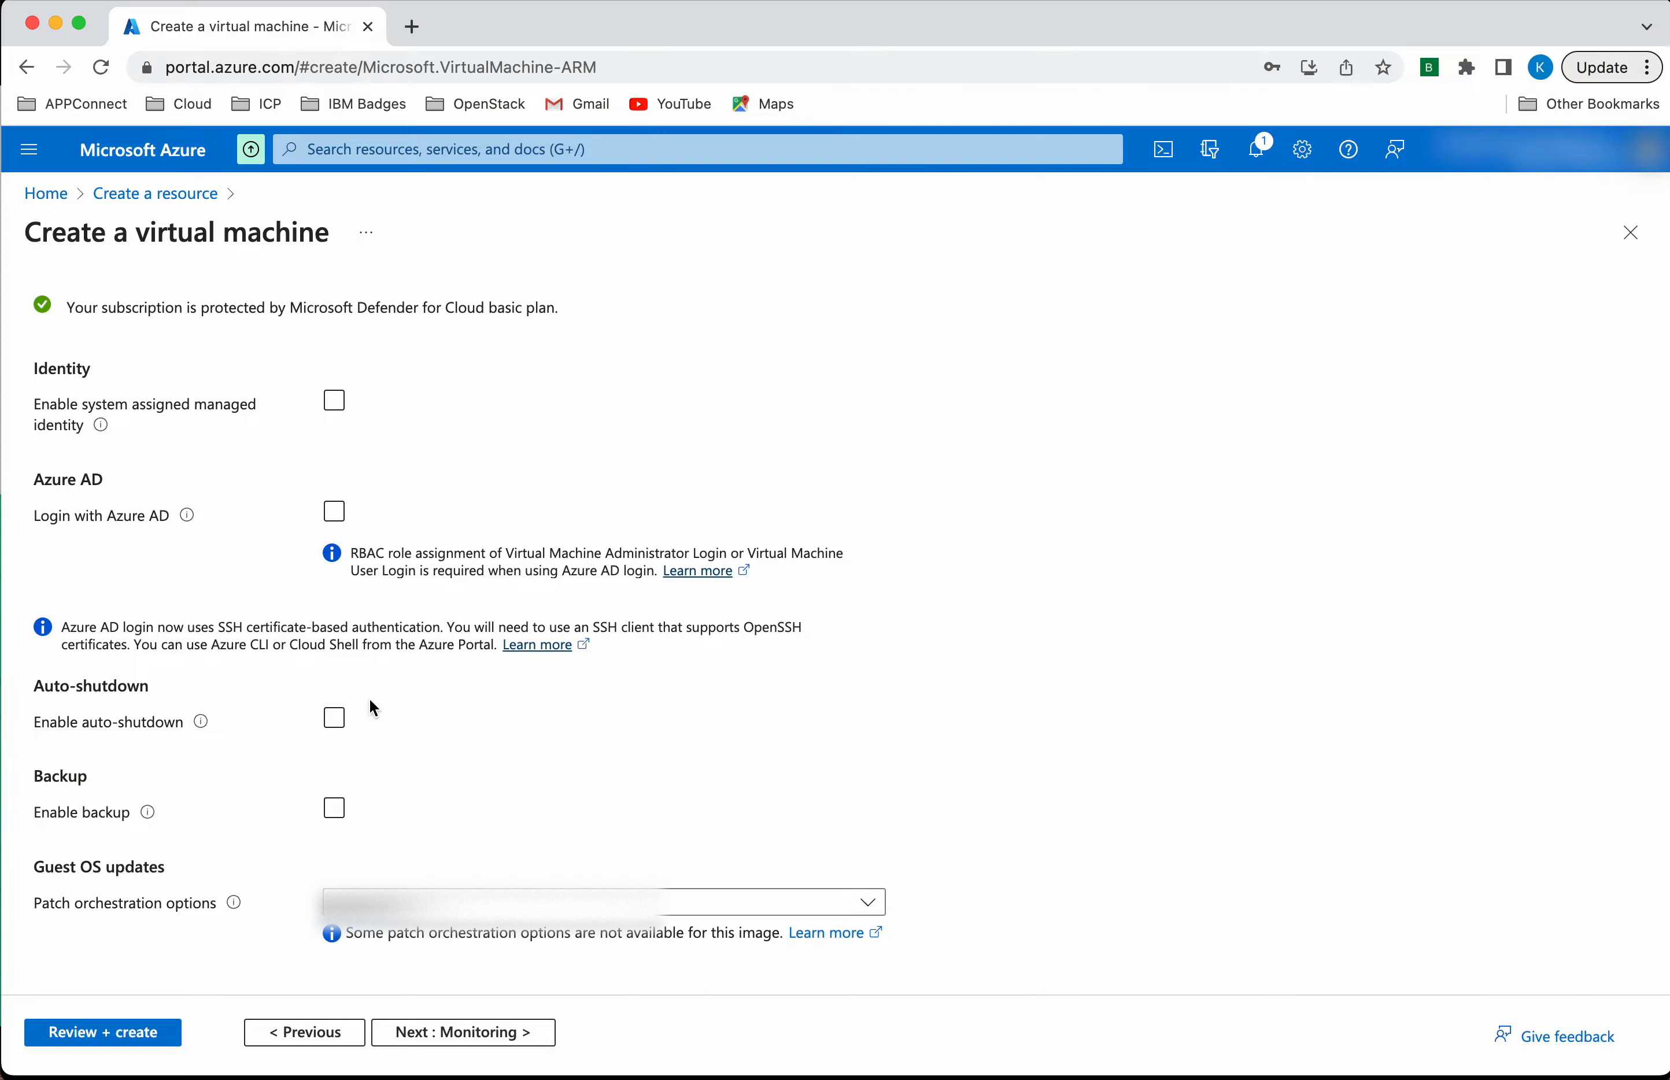
{"action": "left_click", "coordinate": [335, 718]}
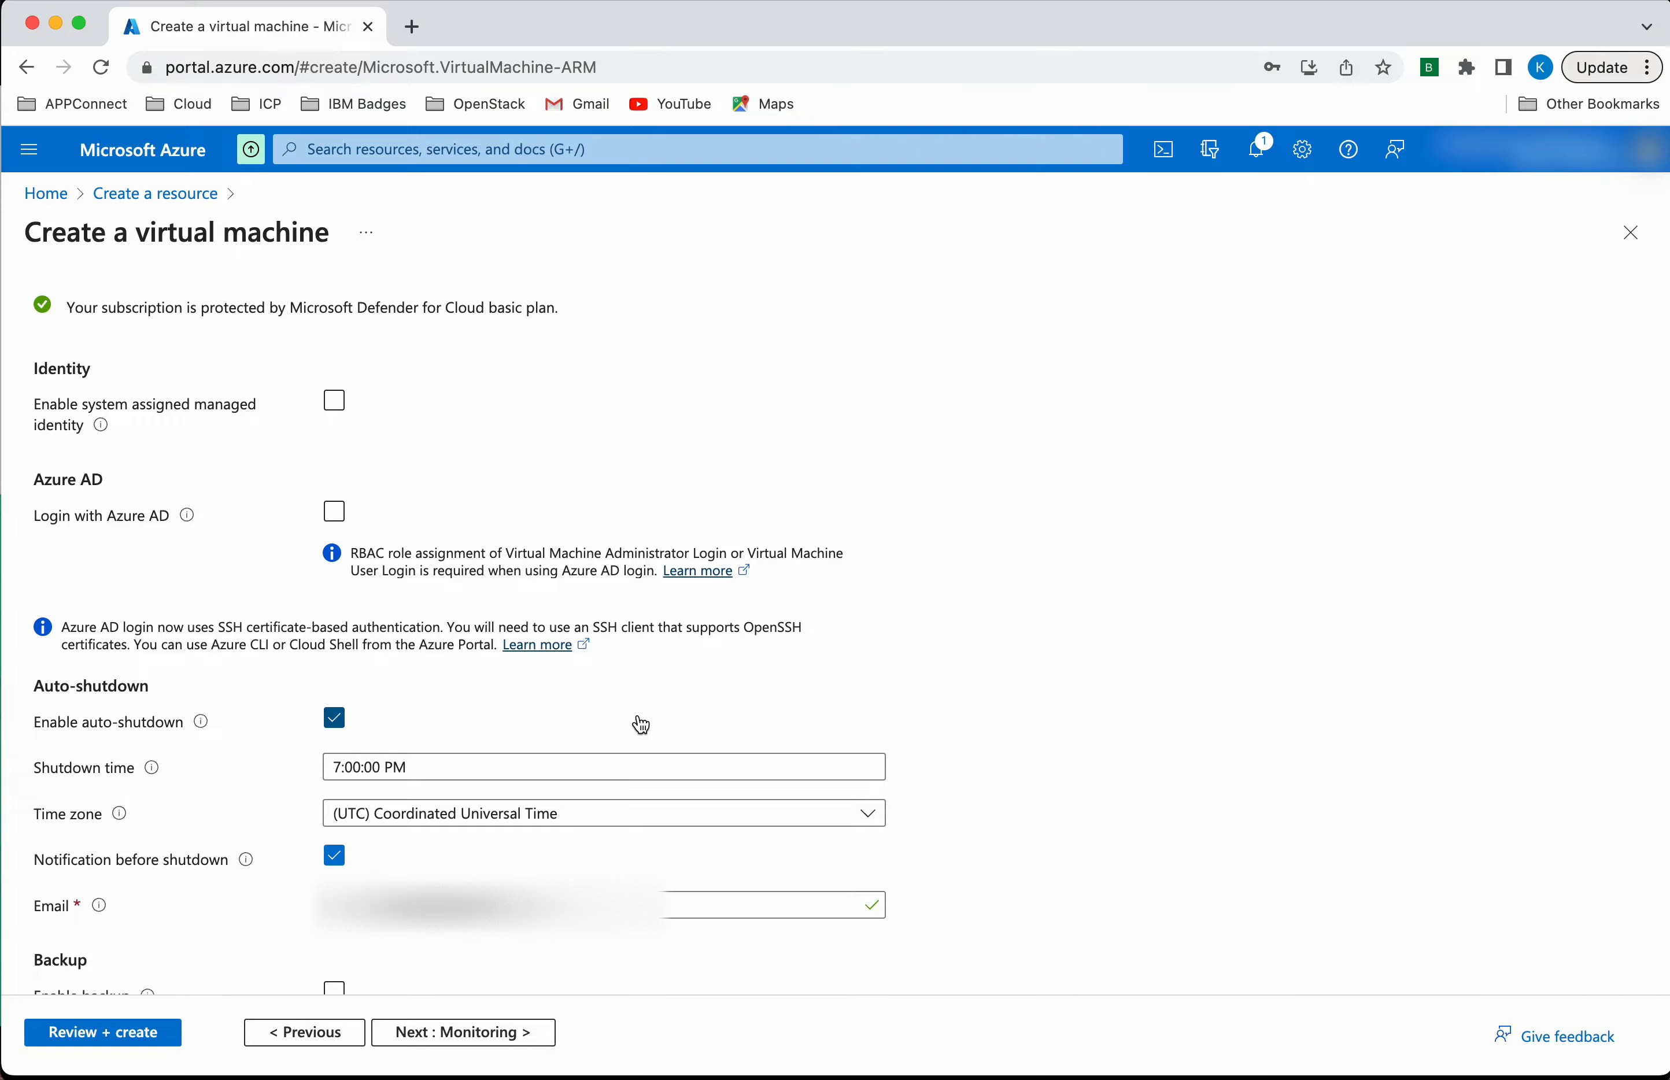
{"action": "left_click", "coordinate": [334, 718]}
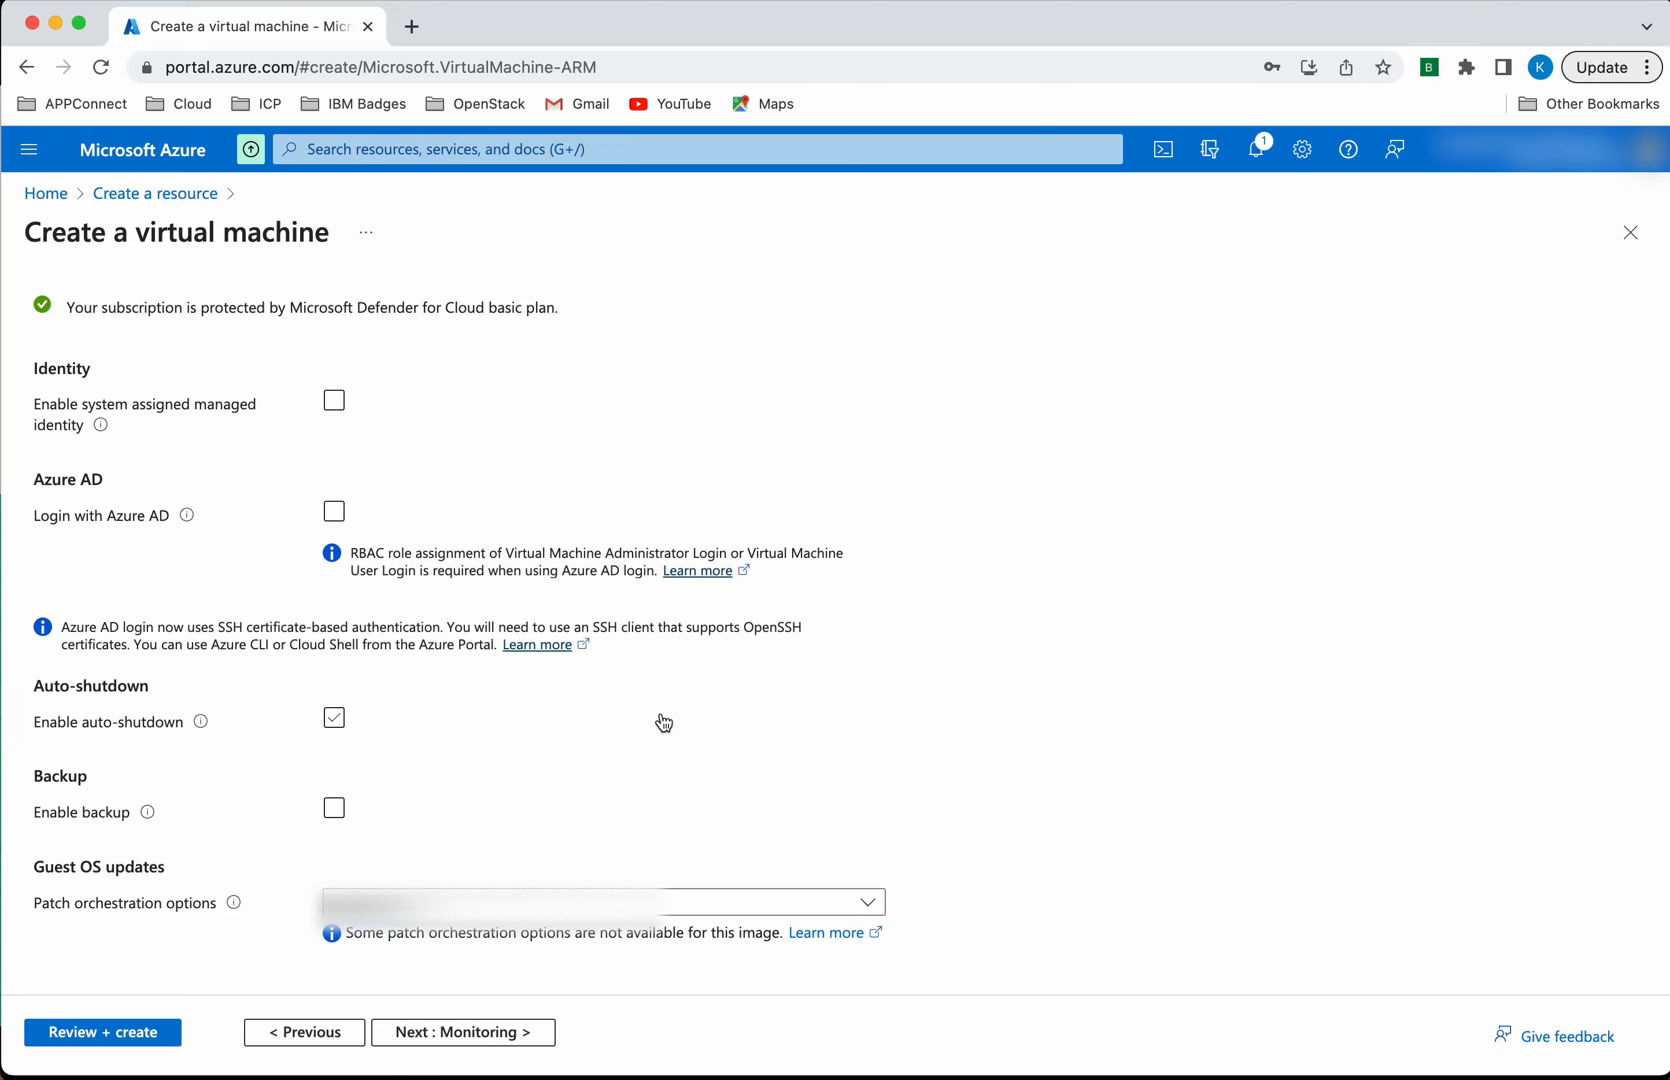
{"action": "left_click", "coordinate": [537, 1034]}
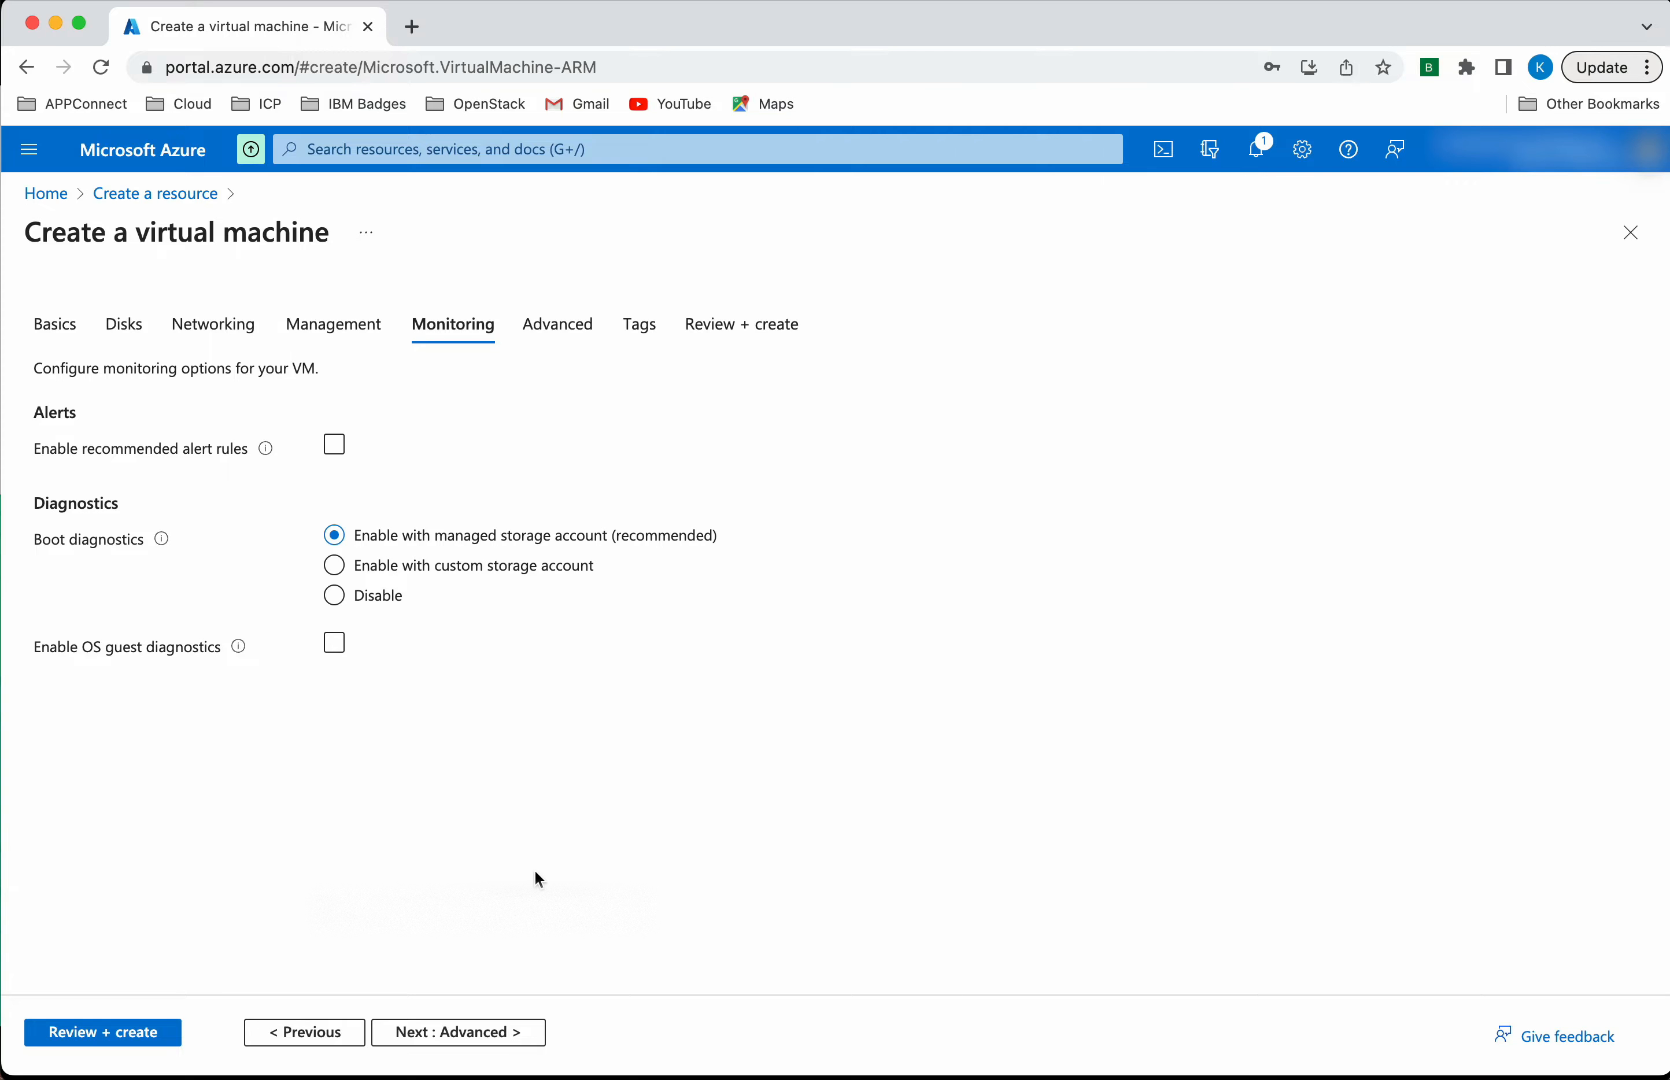
- Keep the default monitoring and advanced settings, leaving user data disabled, and continue to the tags
{"action": "left_click", "coordinate": [491, 1032]}
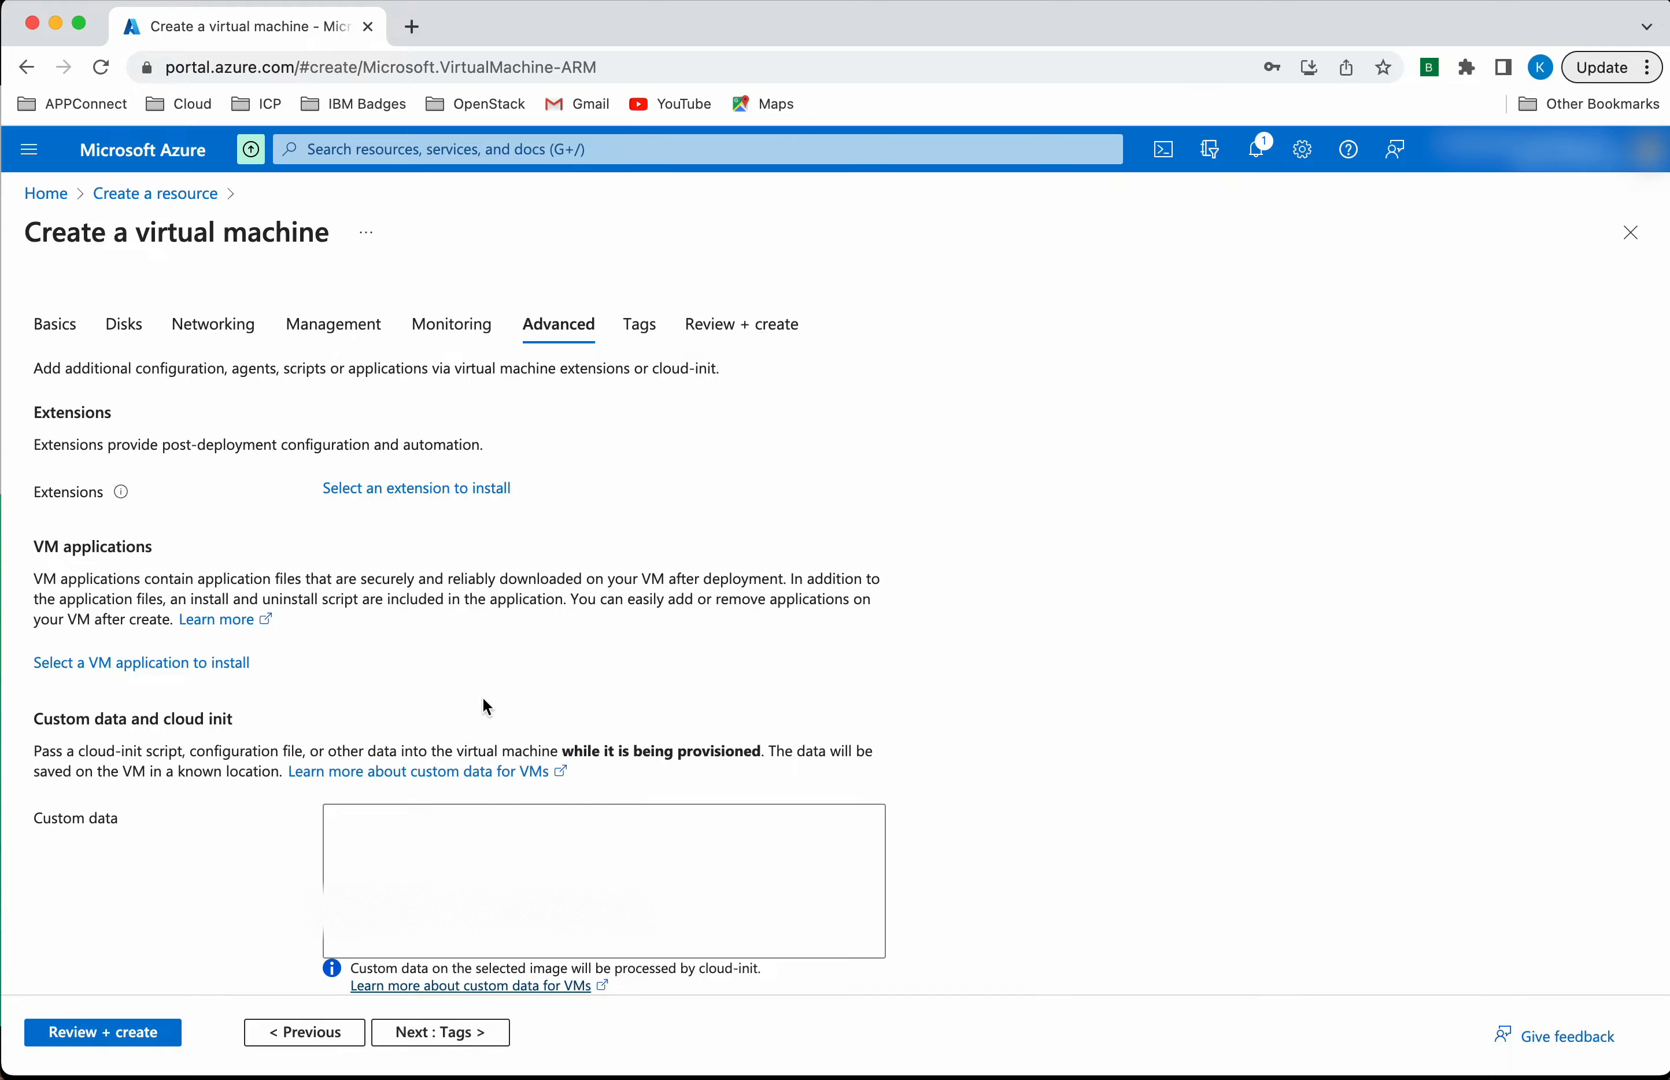
{"action": "scroll", "coordinate": [486, 704], "scroll_direction": "down", "scroll_amount": 5}
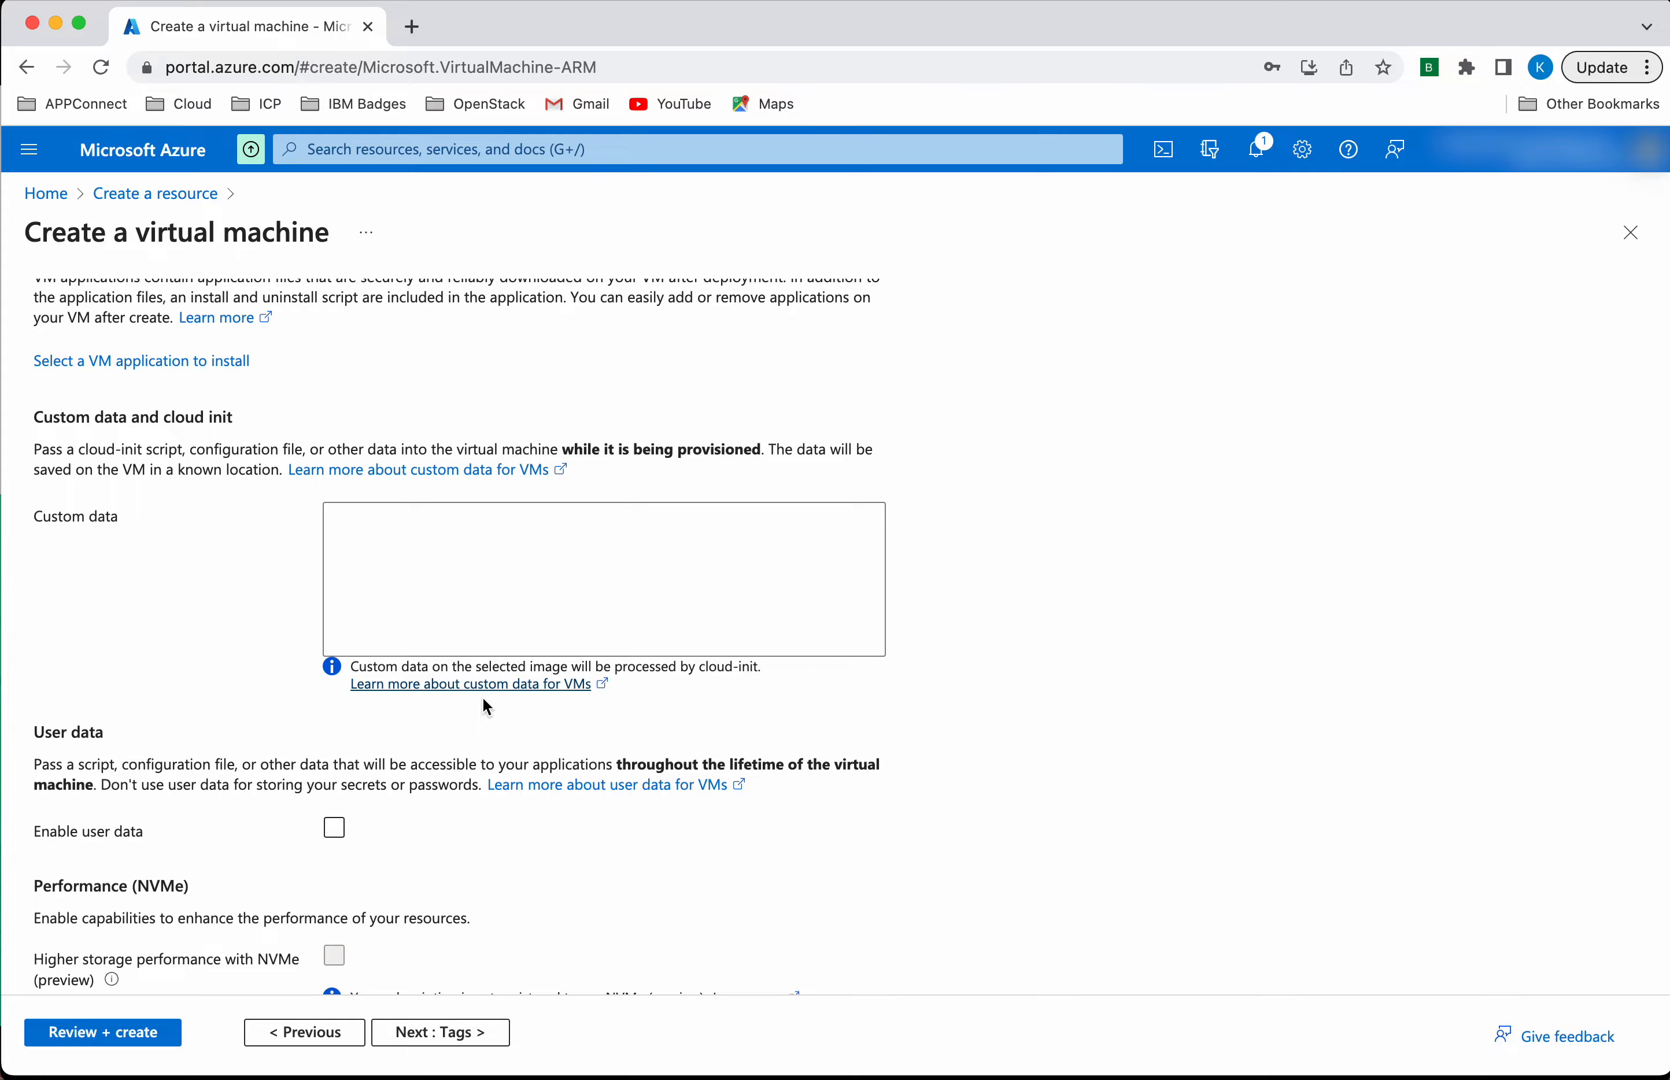
{"action": "scroll", "coordinate": [483, 699], "scroll_direction": "down", "scroll_amount": 3}
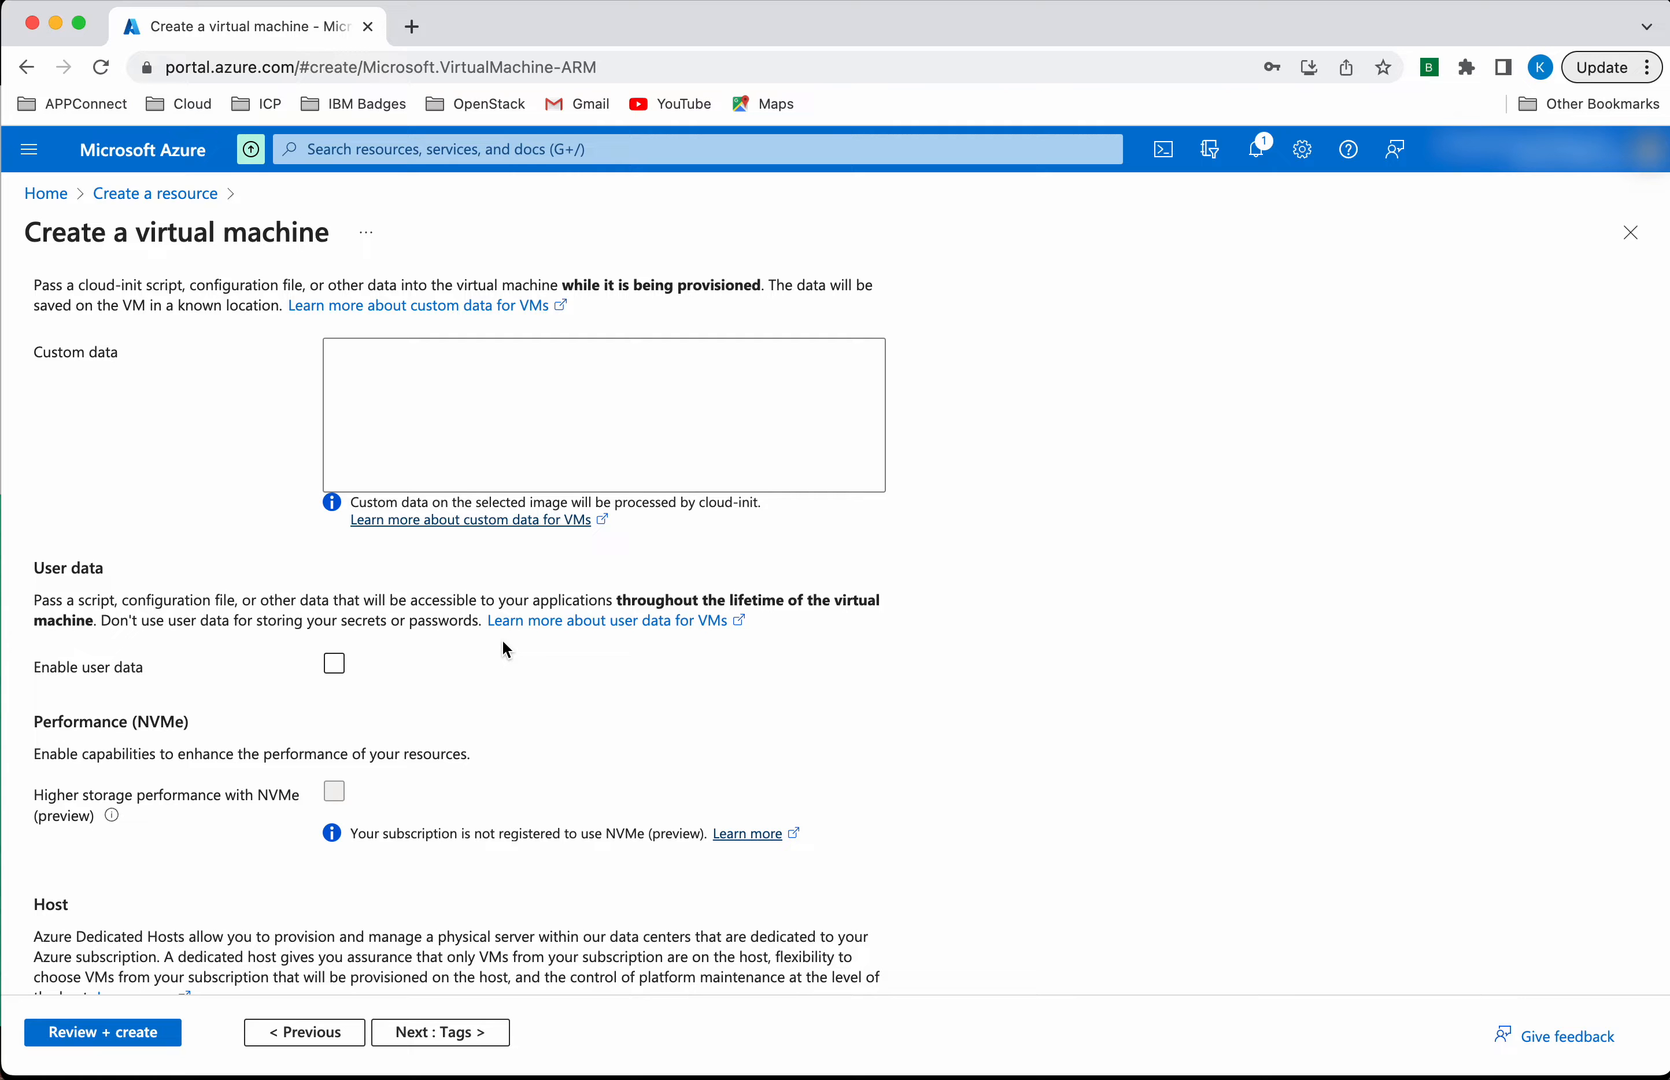
{"action": "left_click", "coordinate": [335, 664]}
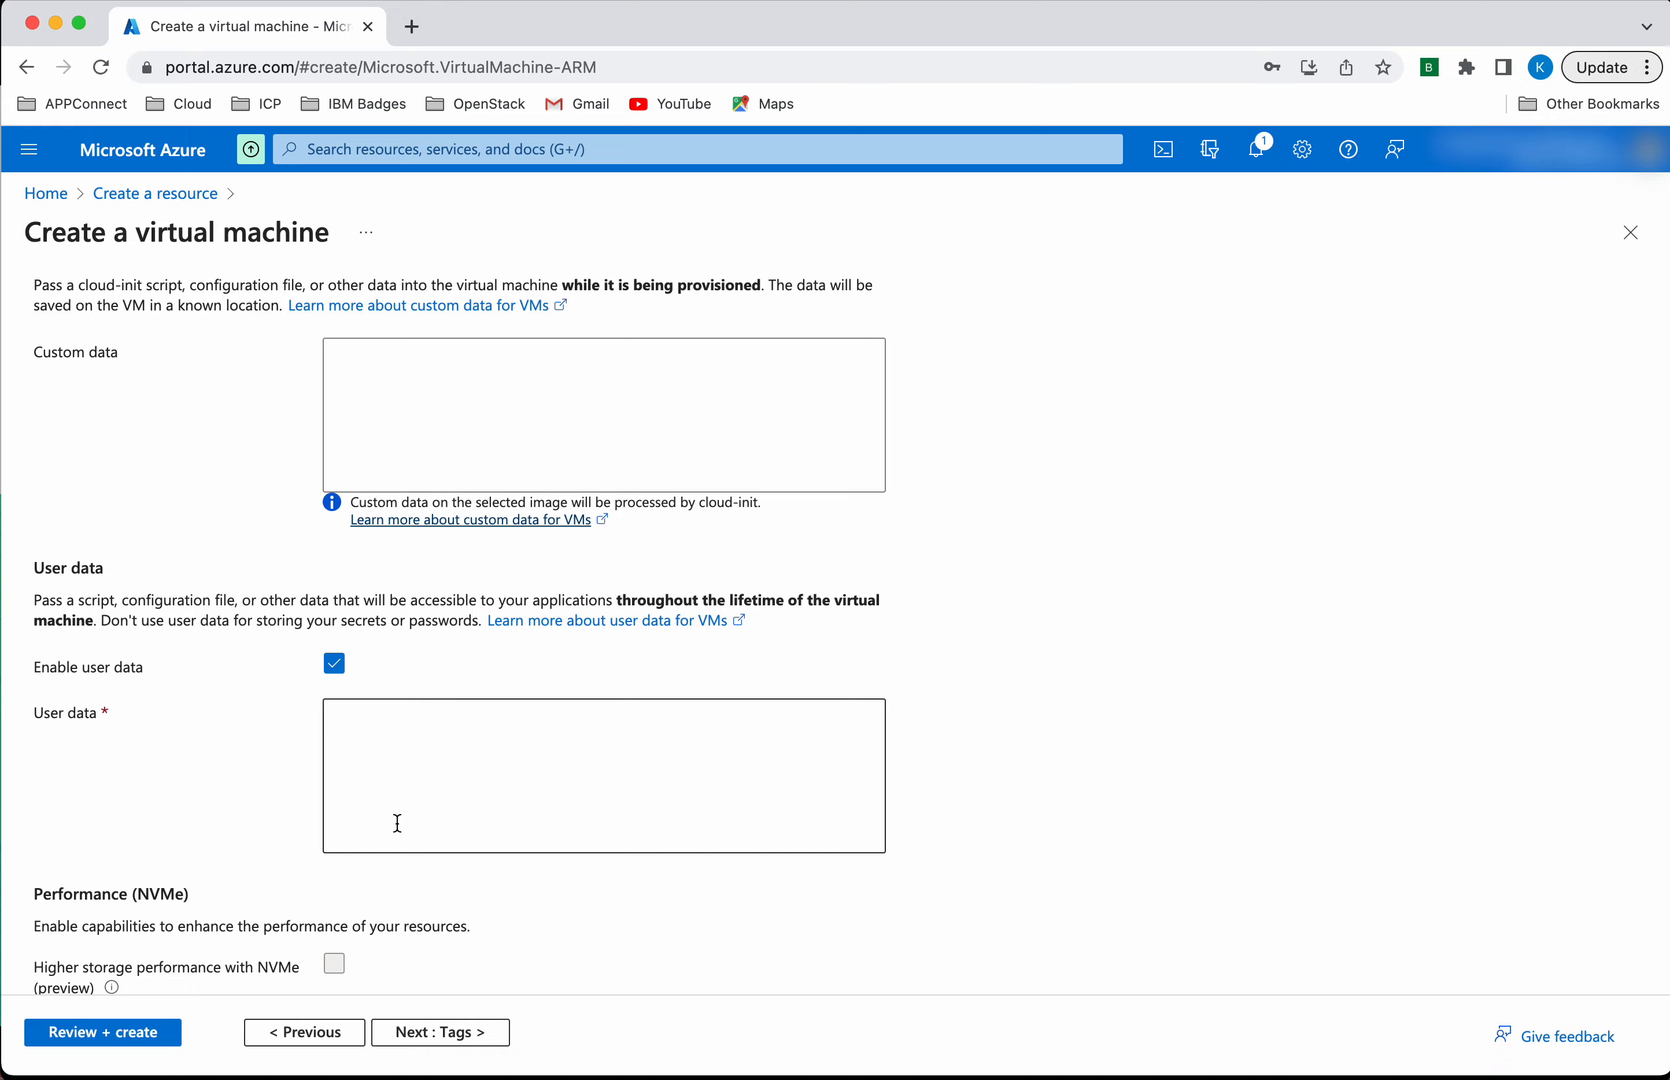
{"action": "left_click", "coordinate": [333, 665]}
{"action": "scroll", "coordinate": [626, 852], "scroll_direction": "down", "scroll_amount": 6}
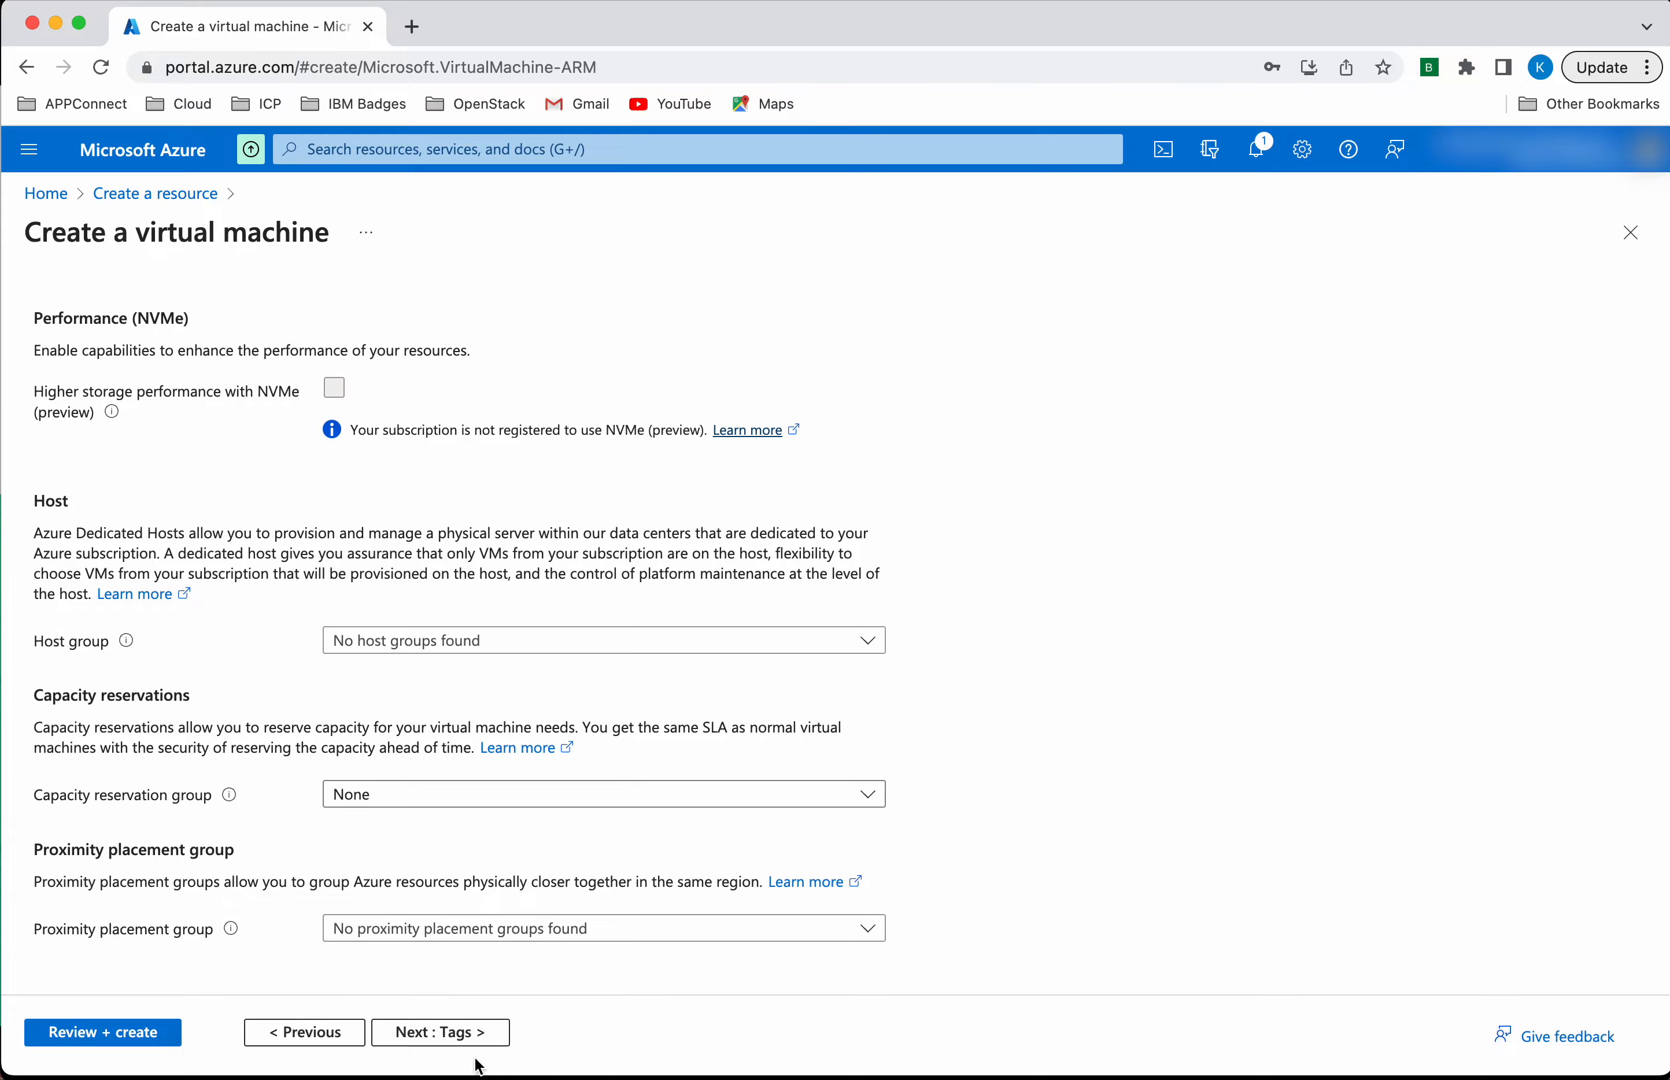
{"action": "left_click", "coordinate": [467, 1037]}
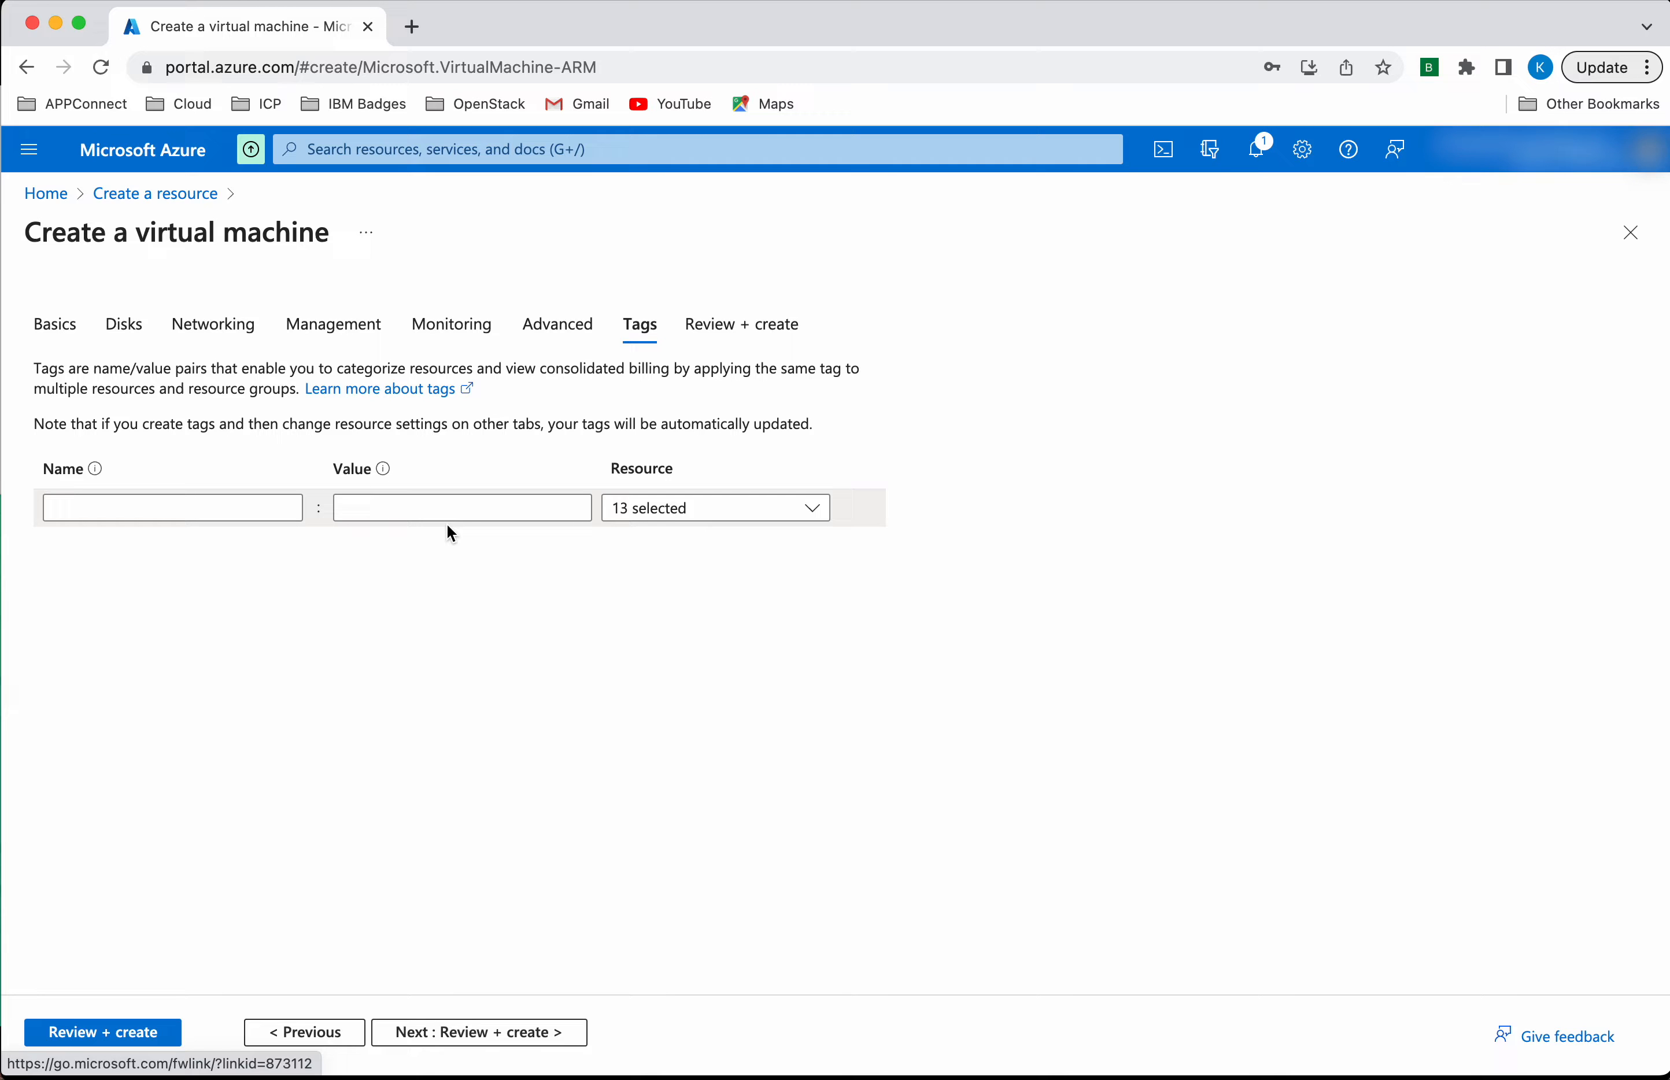
- Leave the tags empty, go to the final review, and create the virtual machine
{"action": "left_click", "coordinate": [449, 1037]}
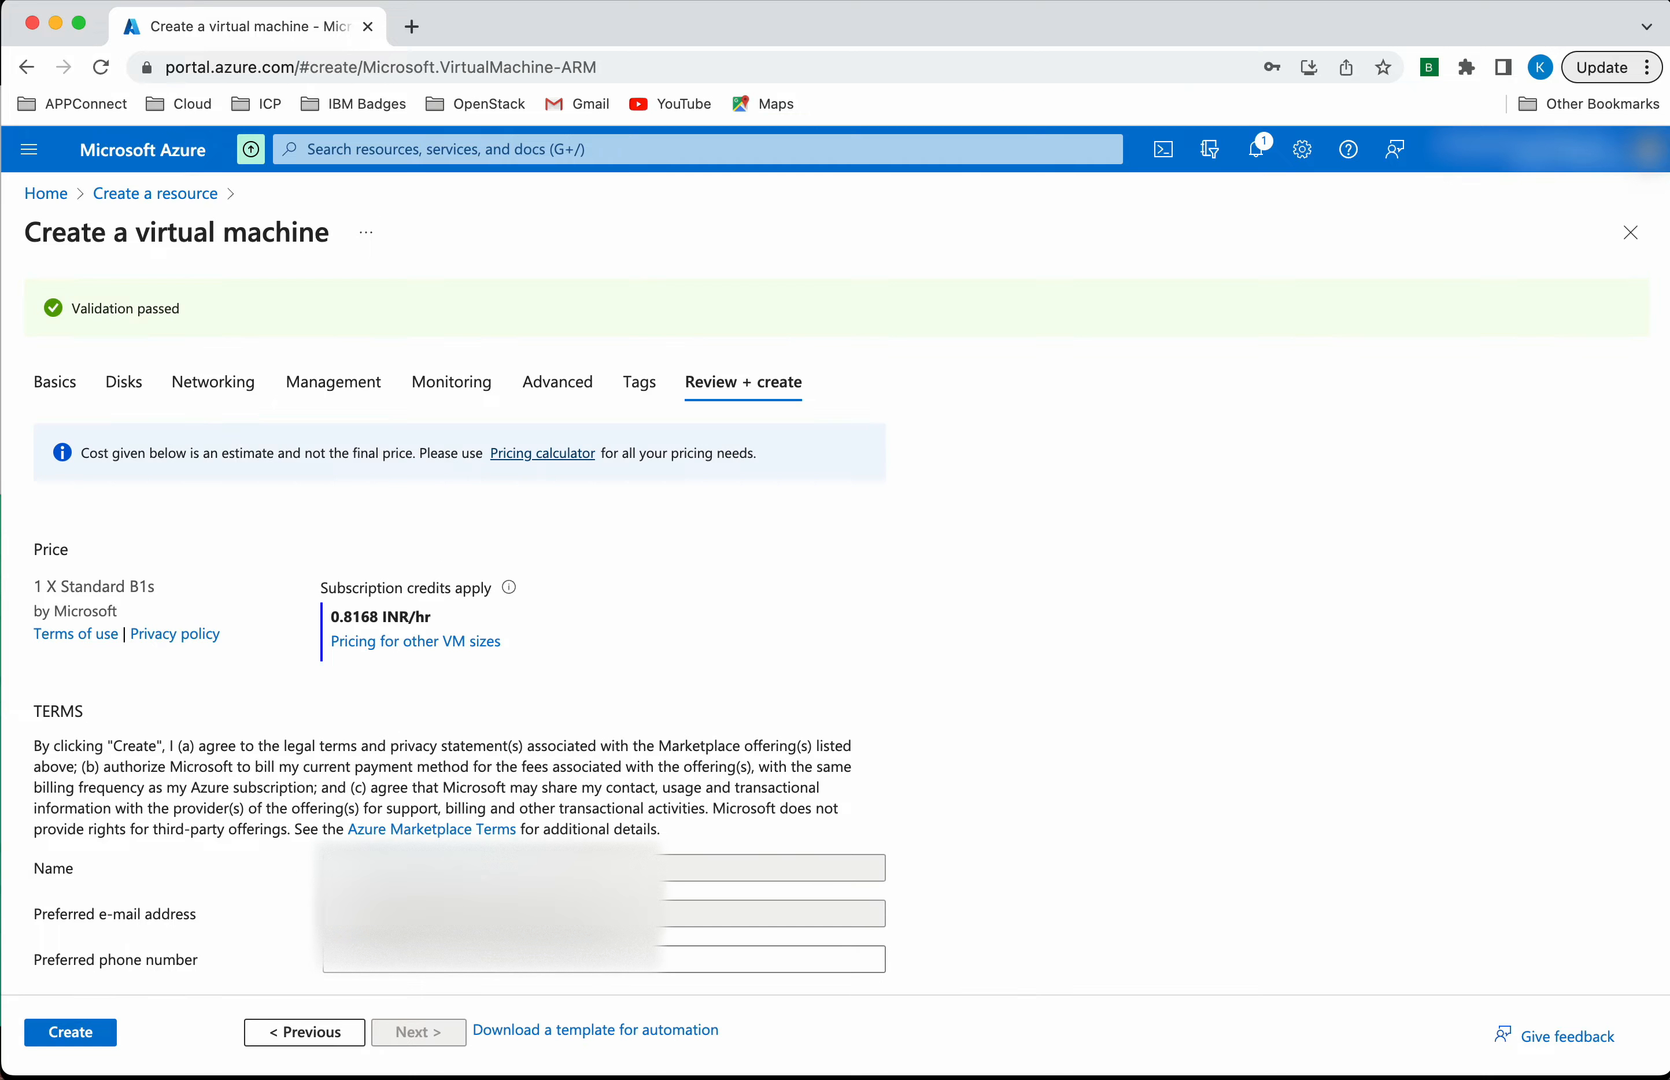
{"action": "left_click", "coordinate": [62, 1036]}
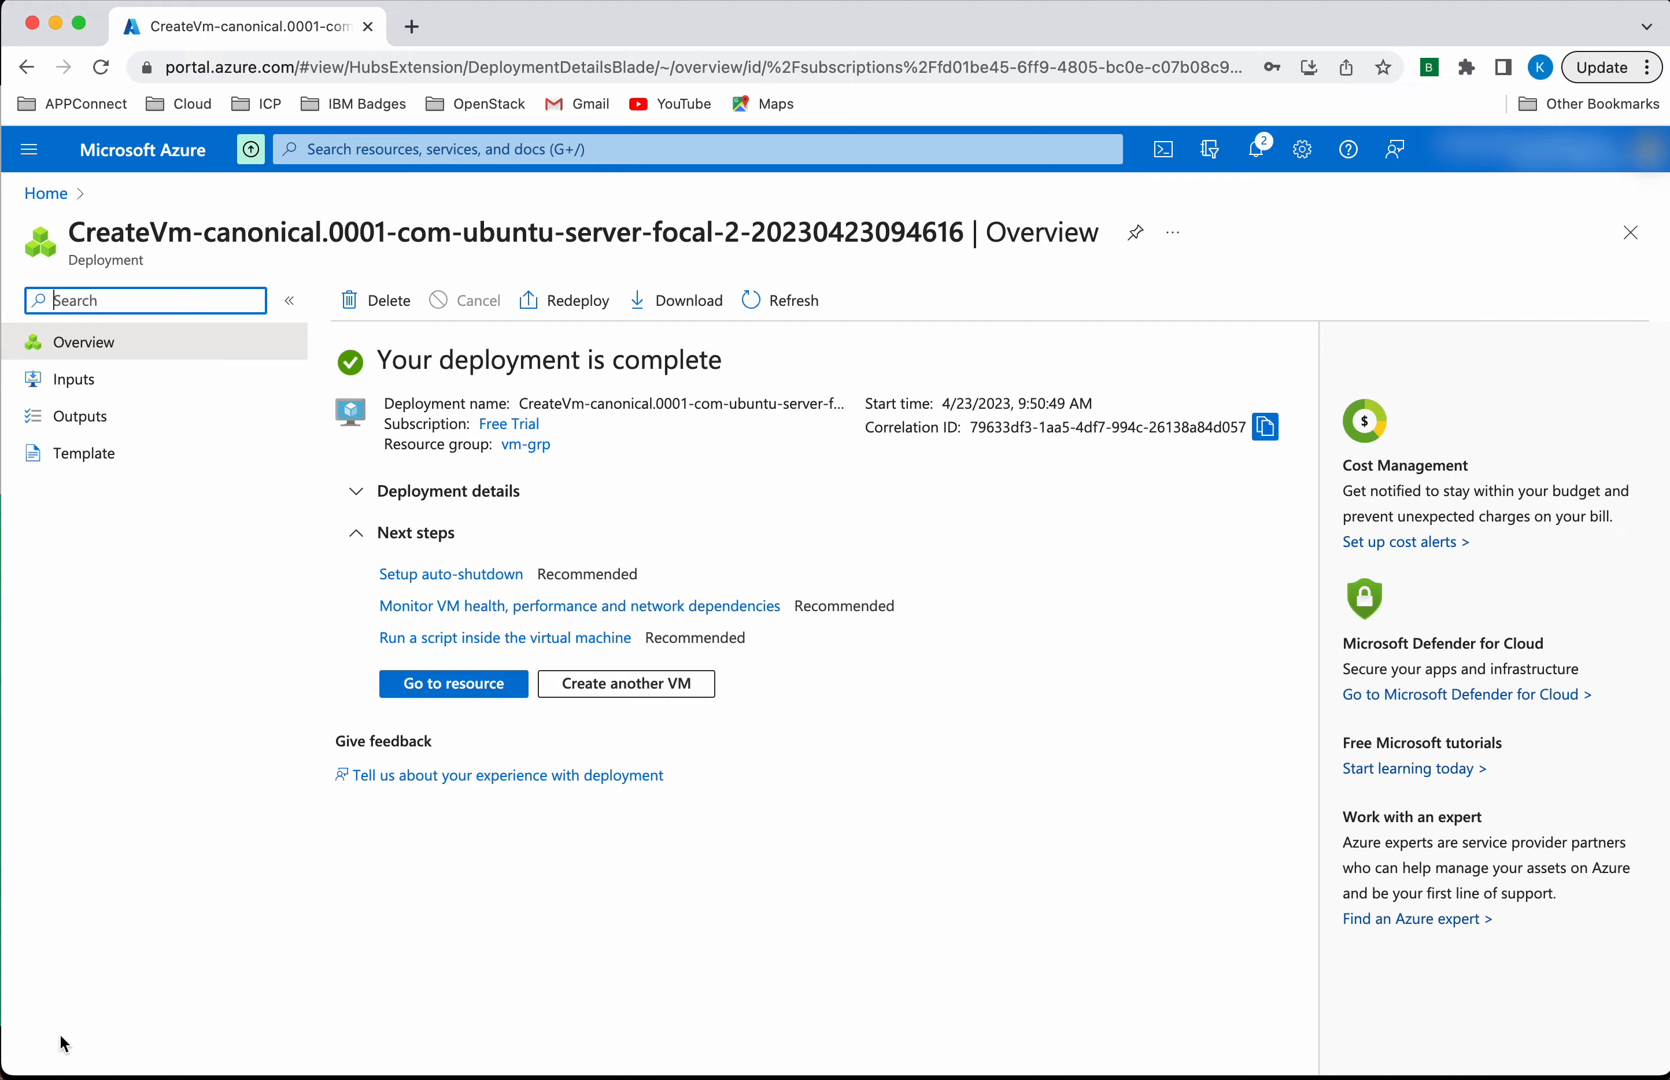
- Open the deployed DemoVM resource and copy its public IP address
{"action": "left_click", "coordinate": [453, 690]}
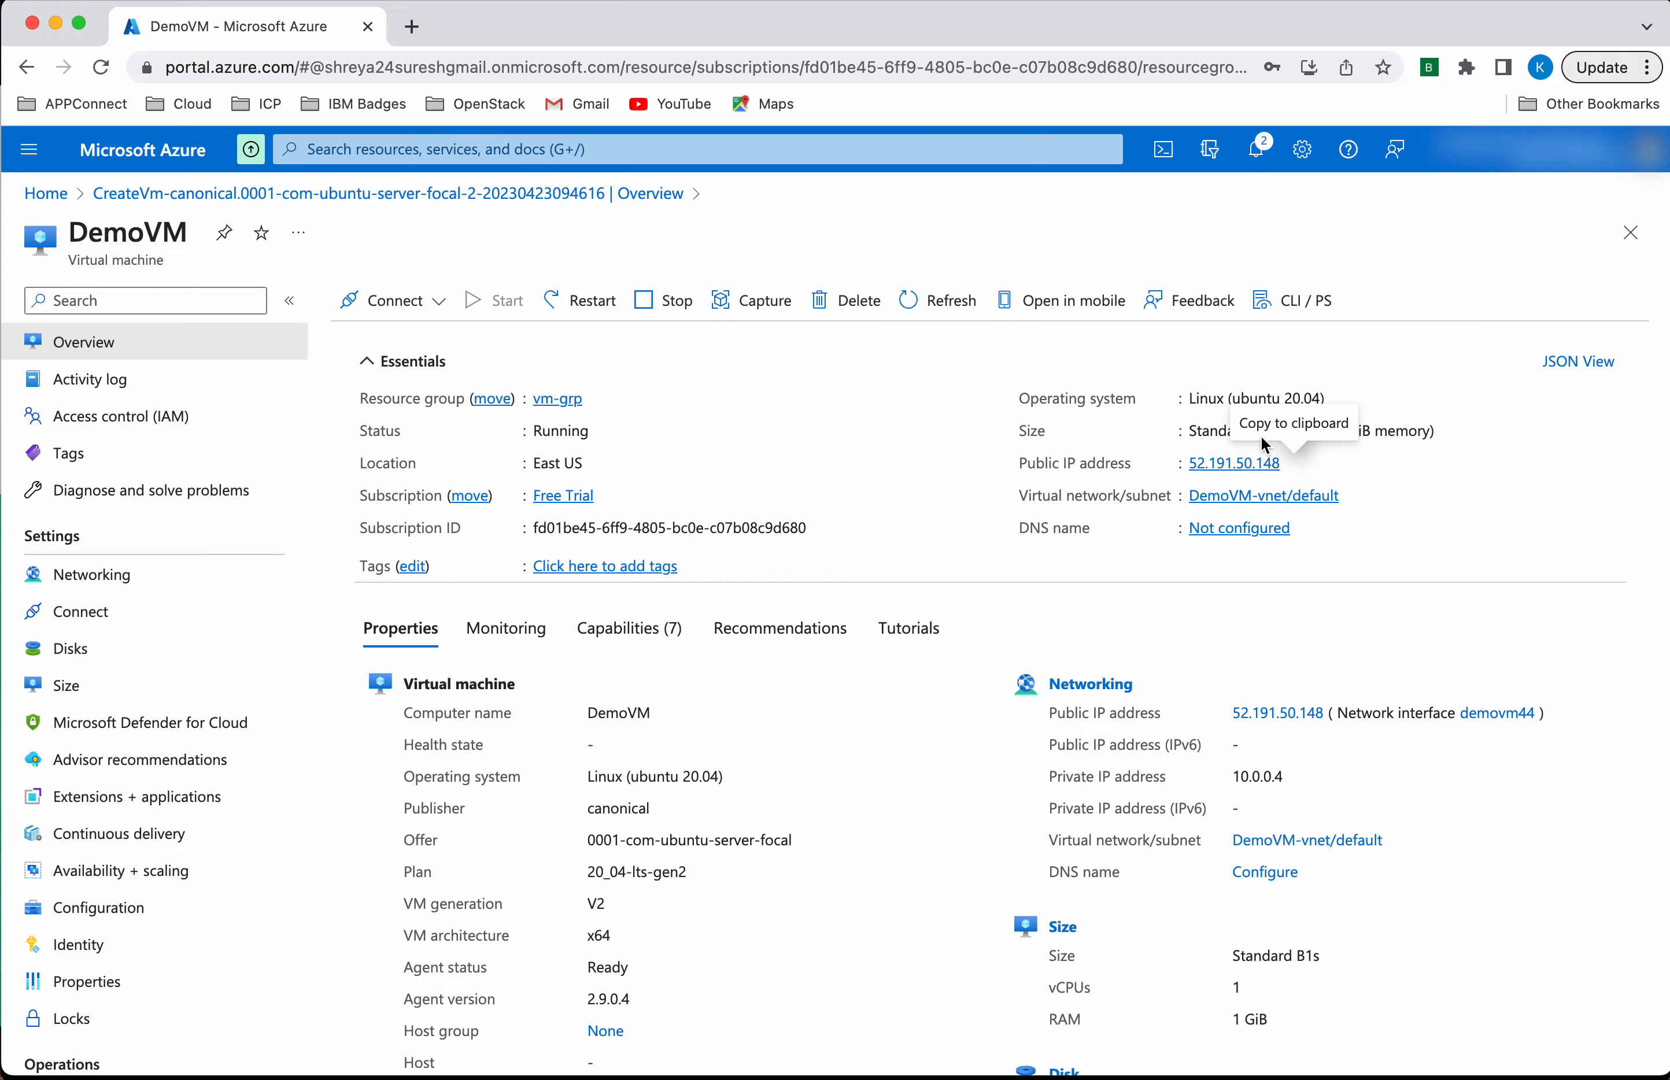
{"action": "left_click", "coordinate": [1295, 463]}
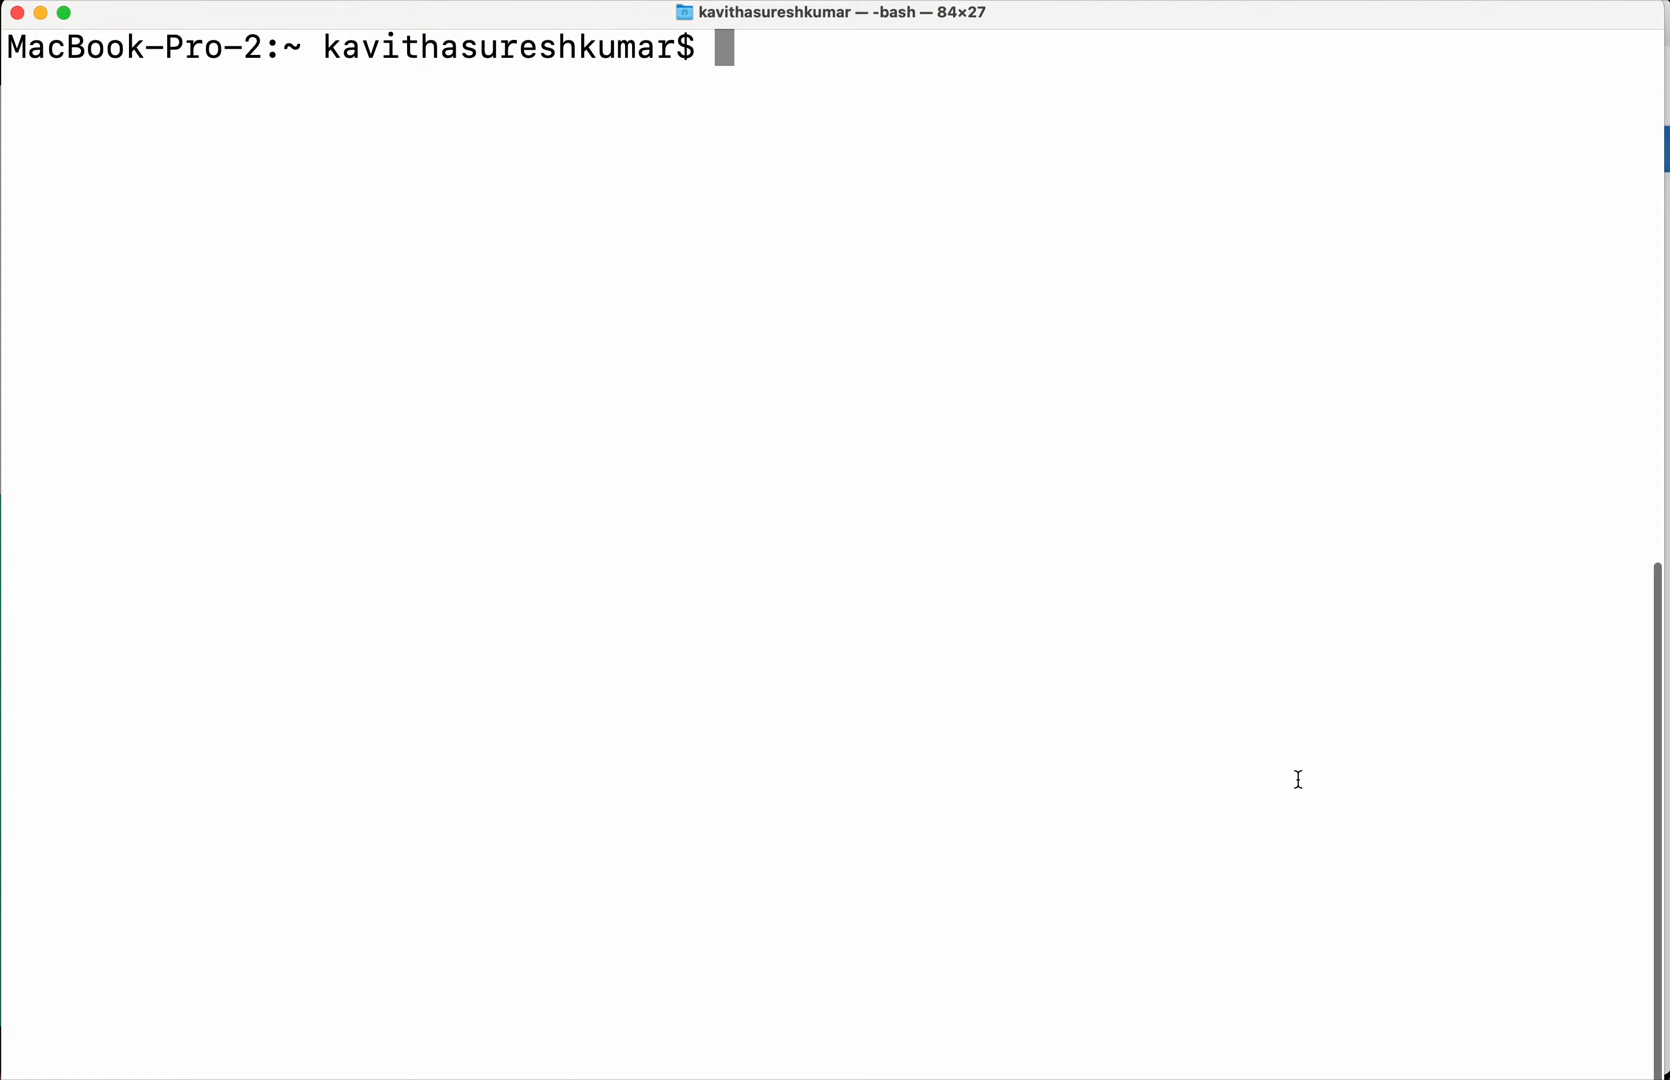
{"action": "type", "text": "s"}
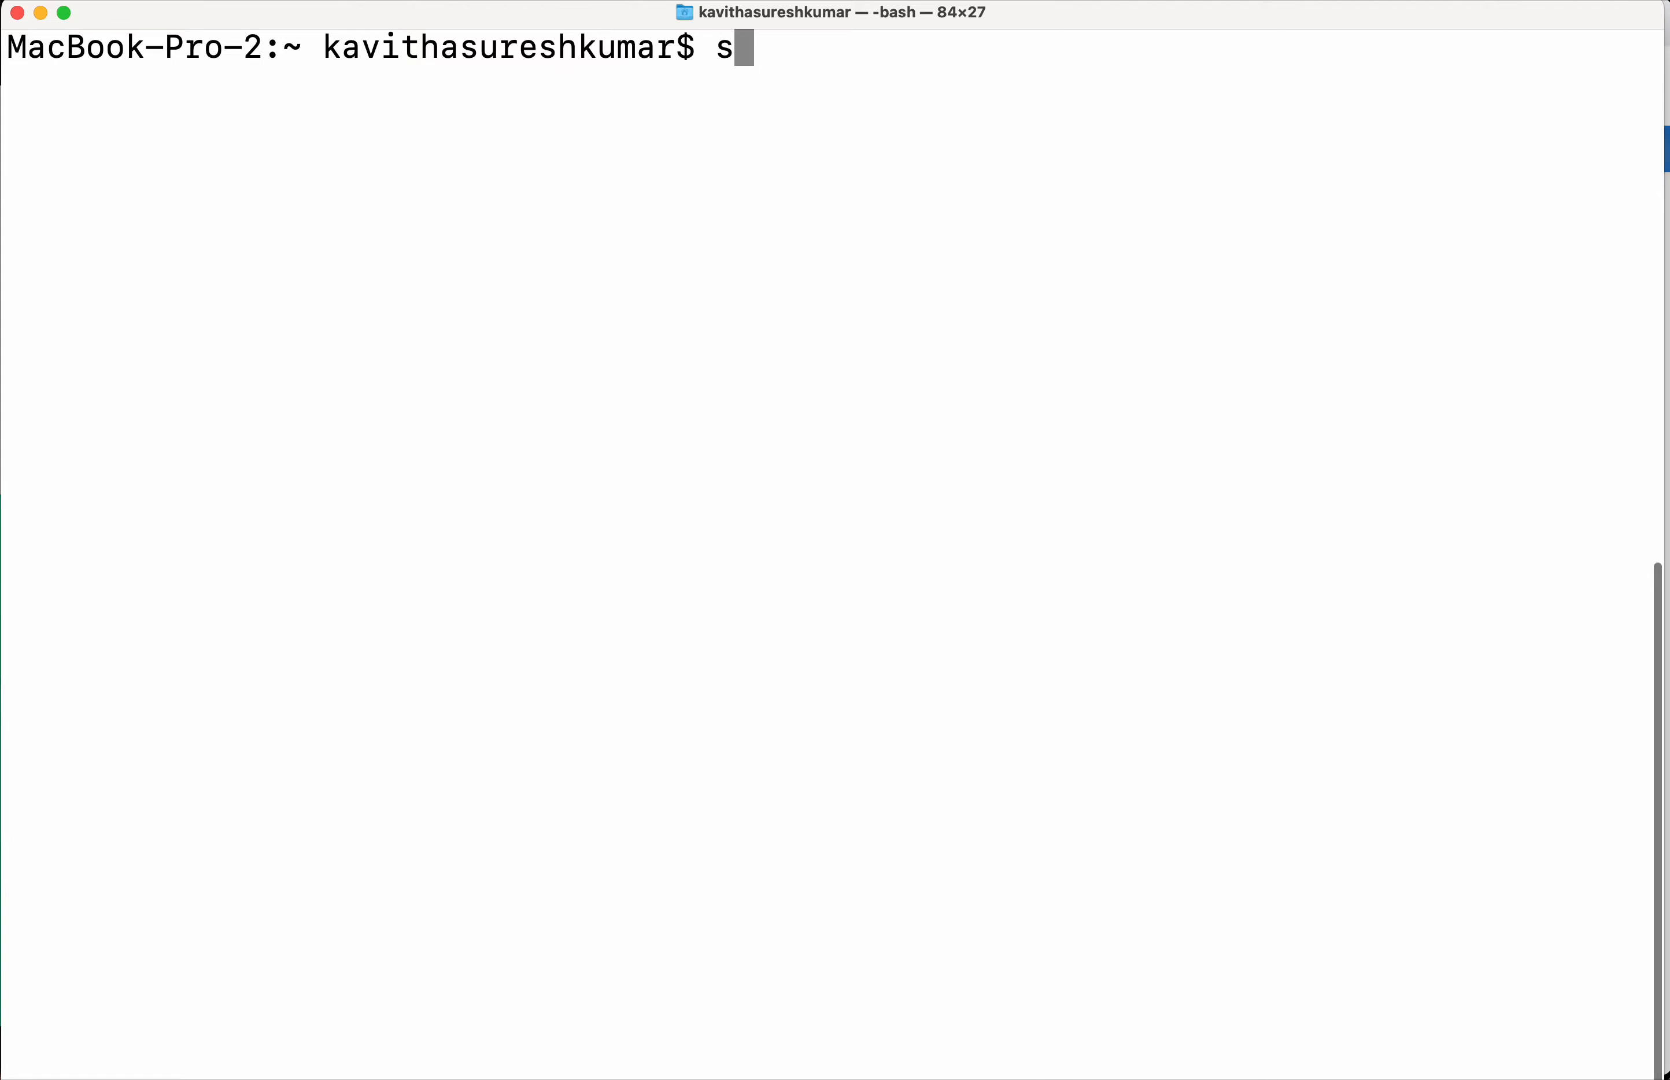
{"action": "type", "text": "sh linux"}
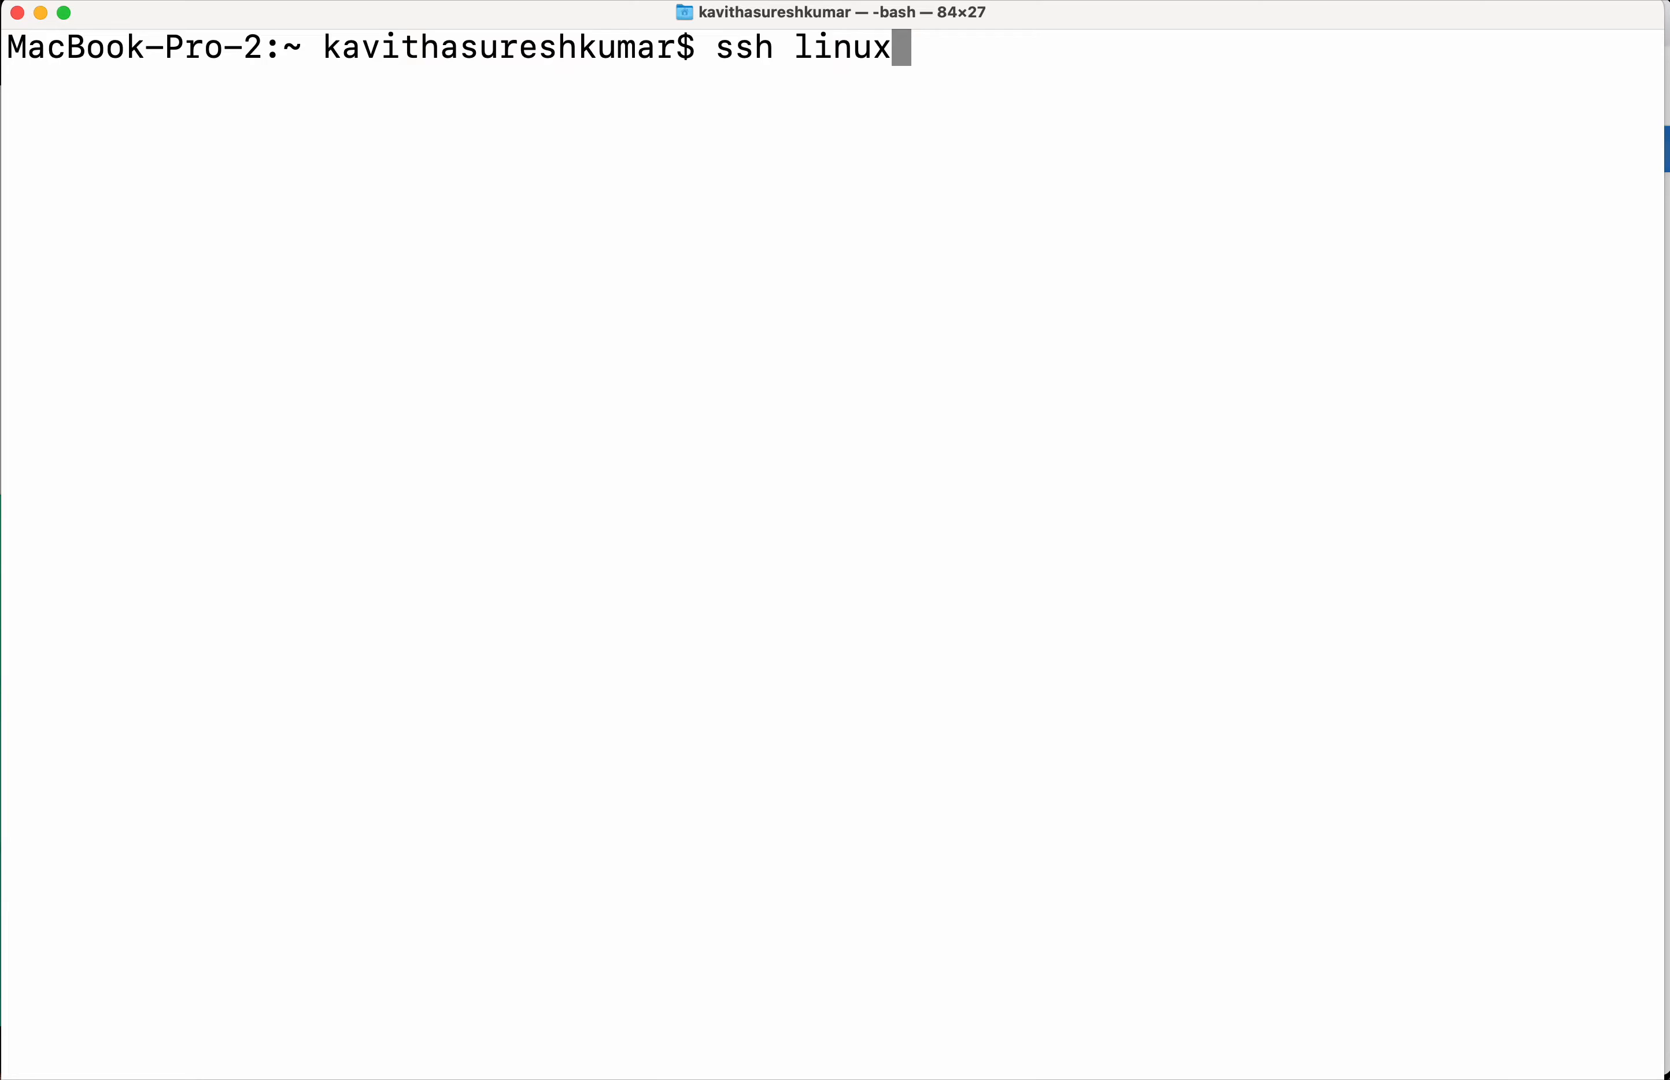
{"action": "type", "text": "admin@"}
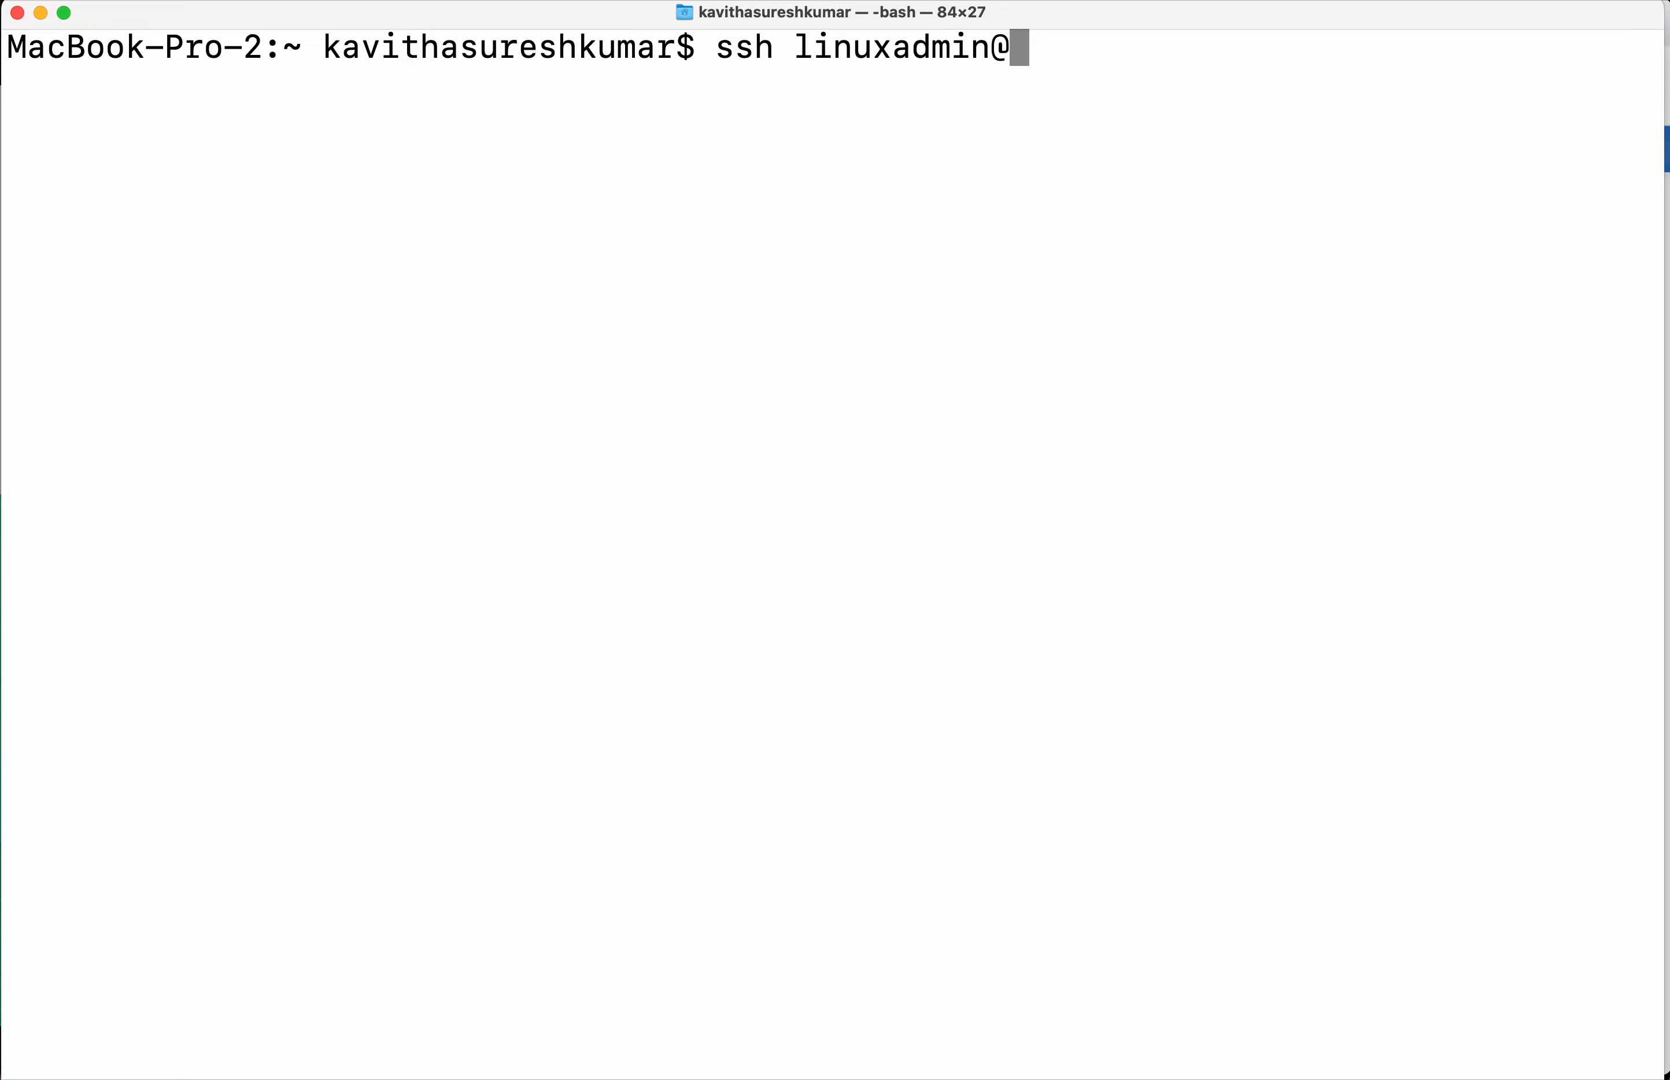
{"action": "key", "text": "super+v"}
{"action": "key", "text": "Return"}
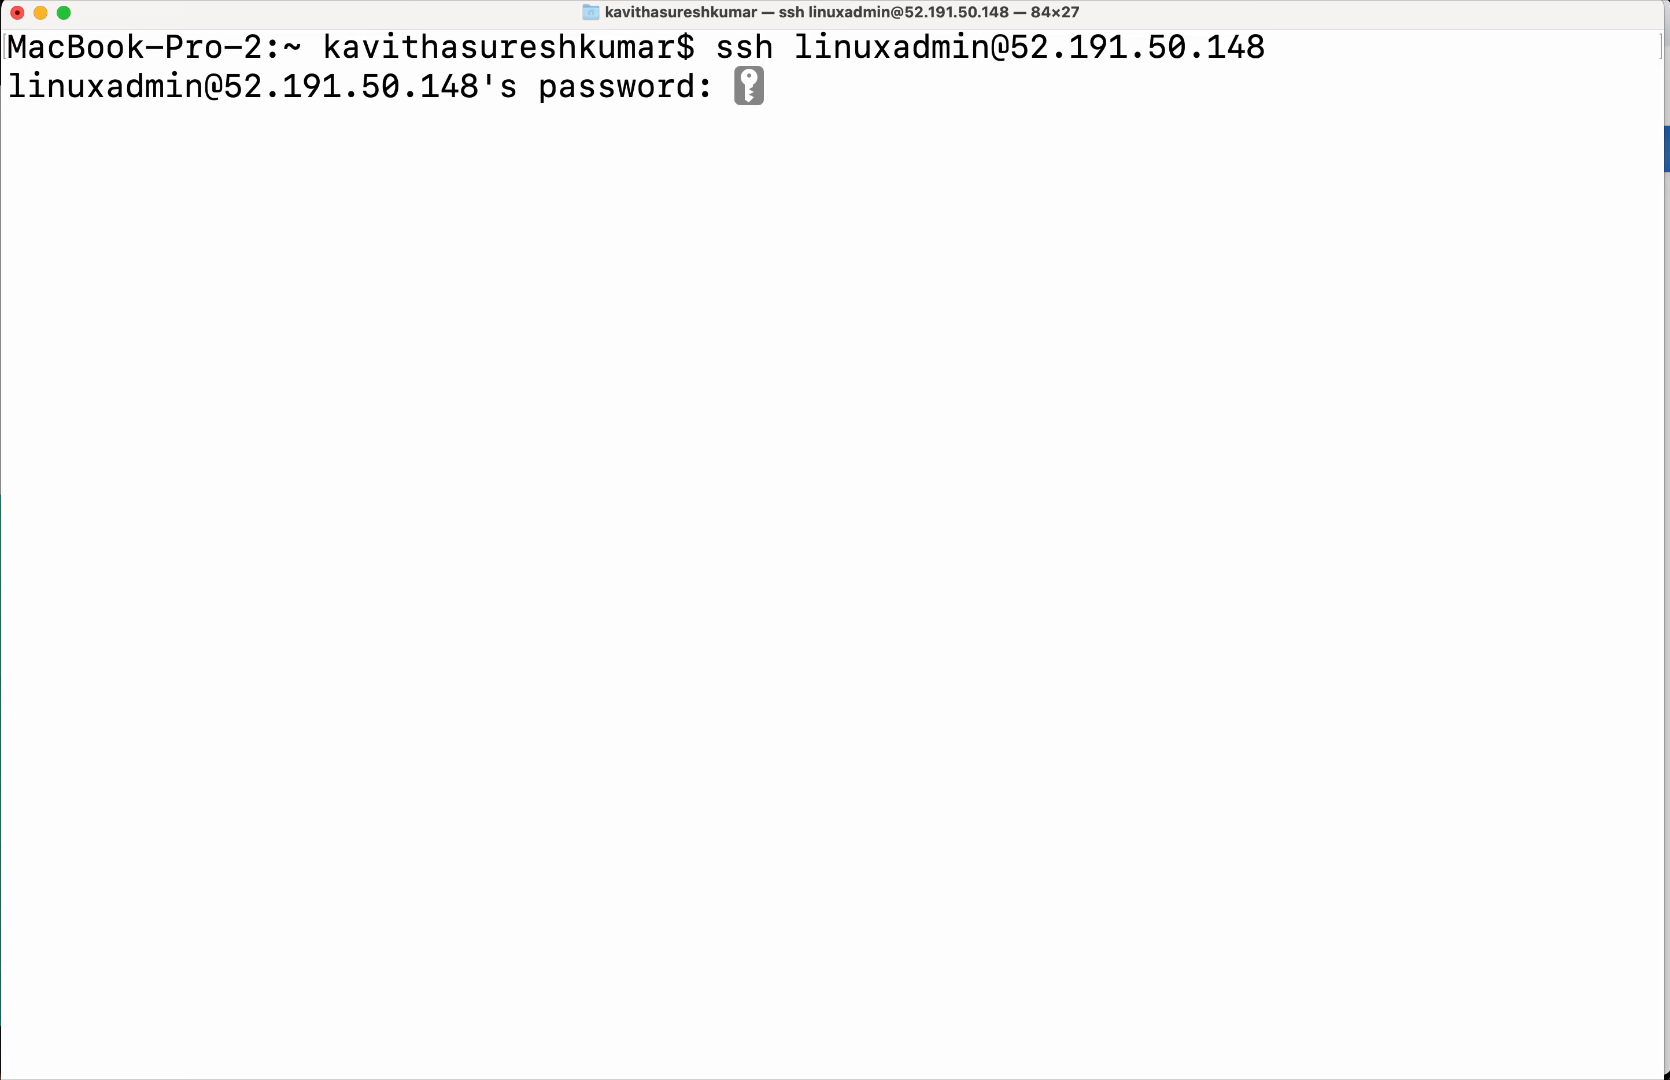
{"action": "key", "text": "Return"}
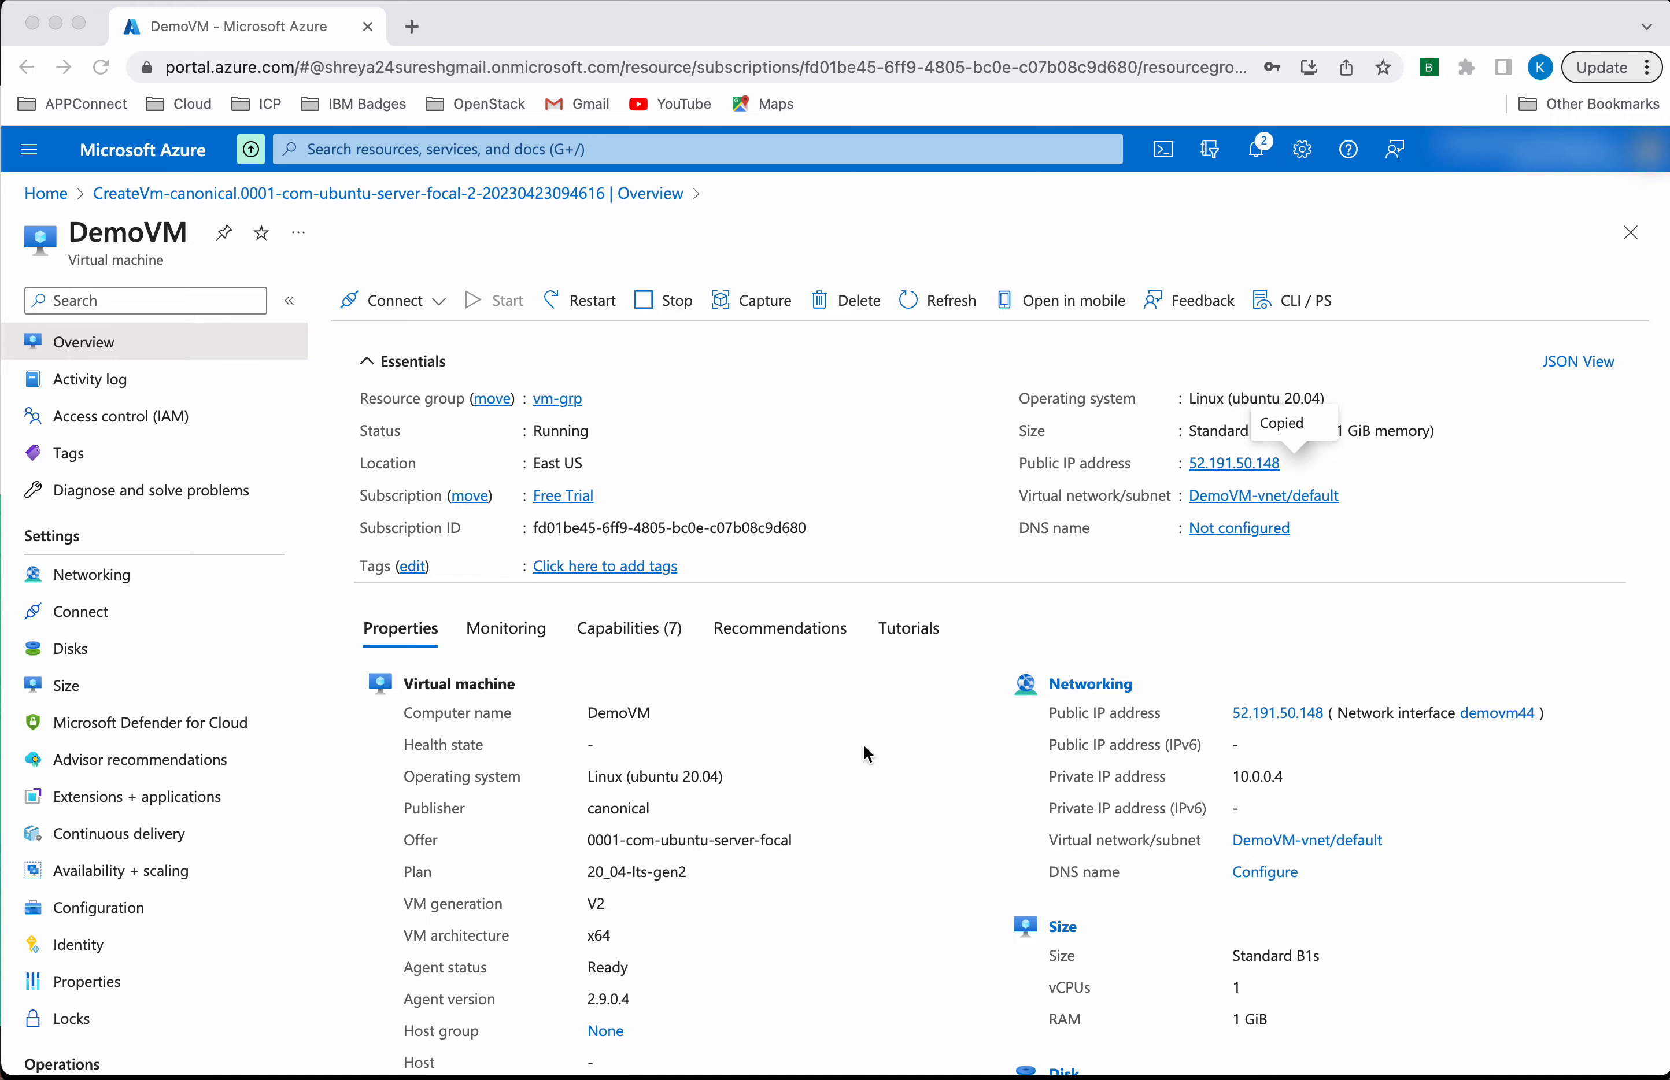
- Delete DemoVM in the Azure portal without selecting associated resources, acknowledging the deletion statement
{"action": "left_click", "coordinate": [860, 307]}
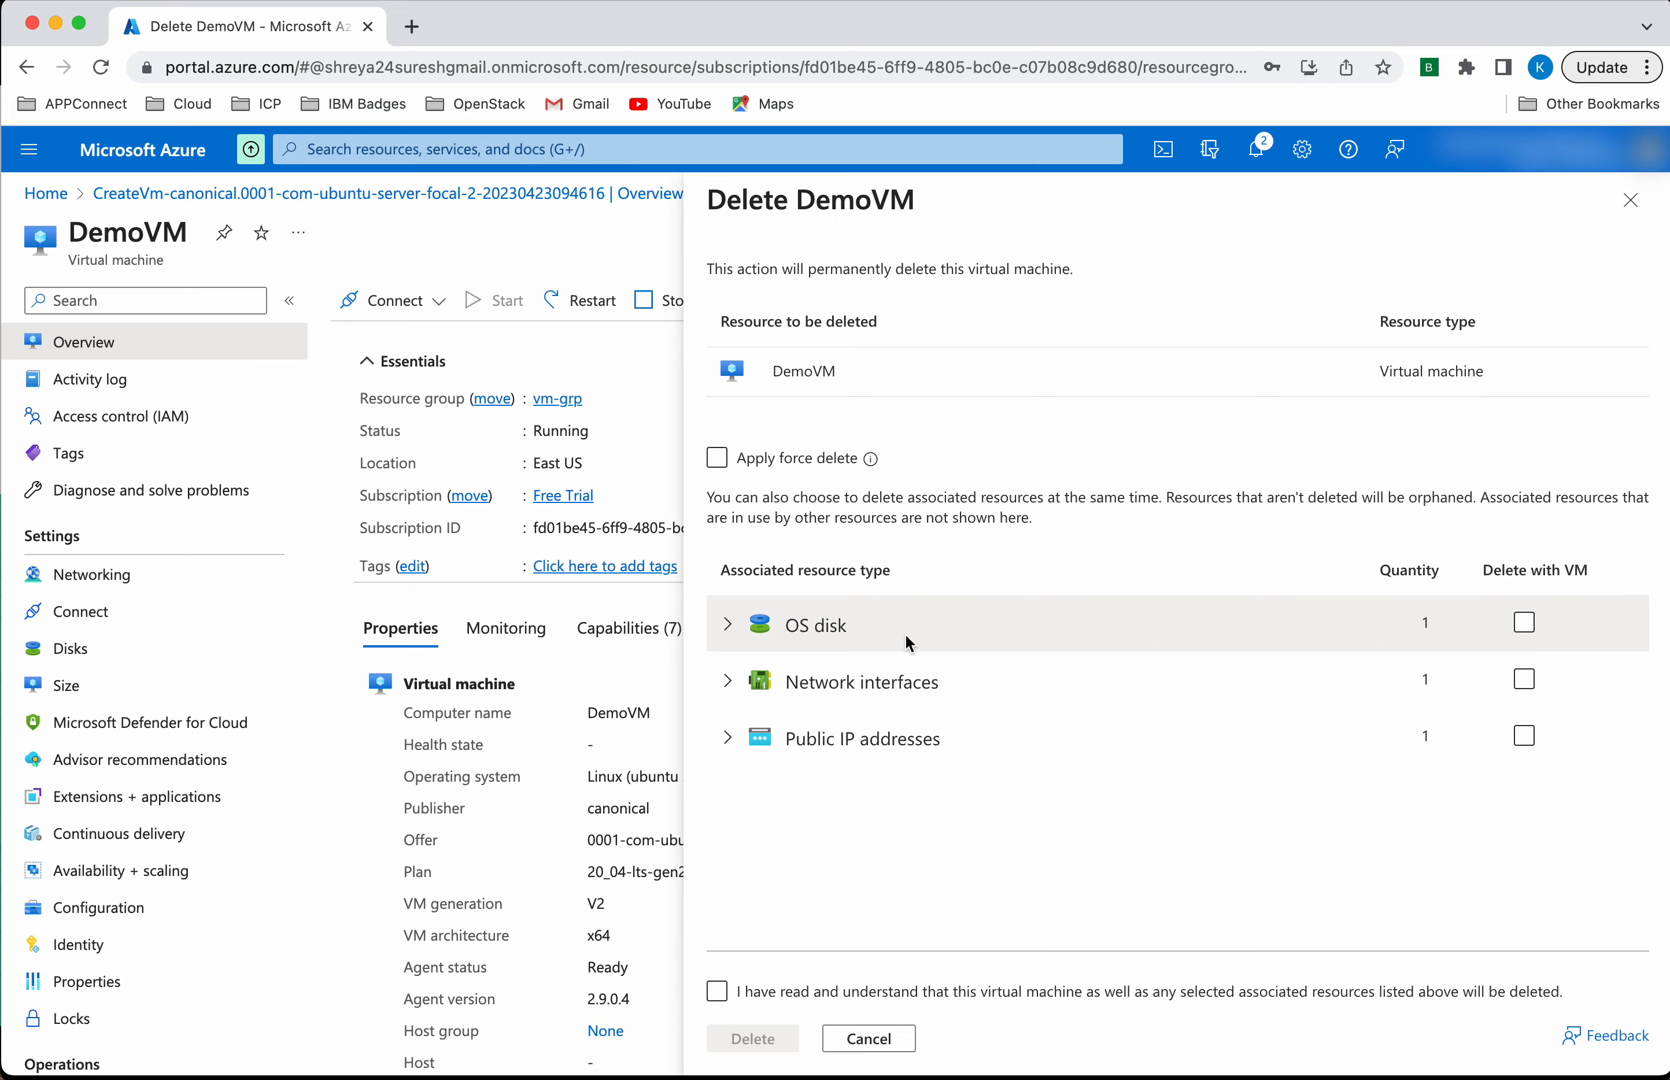
{"action": "left_click", "coordinate": [717, 991]}
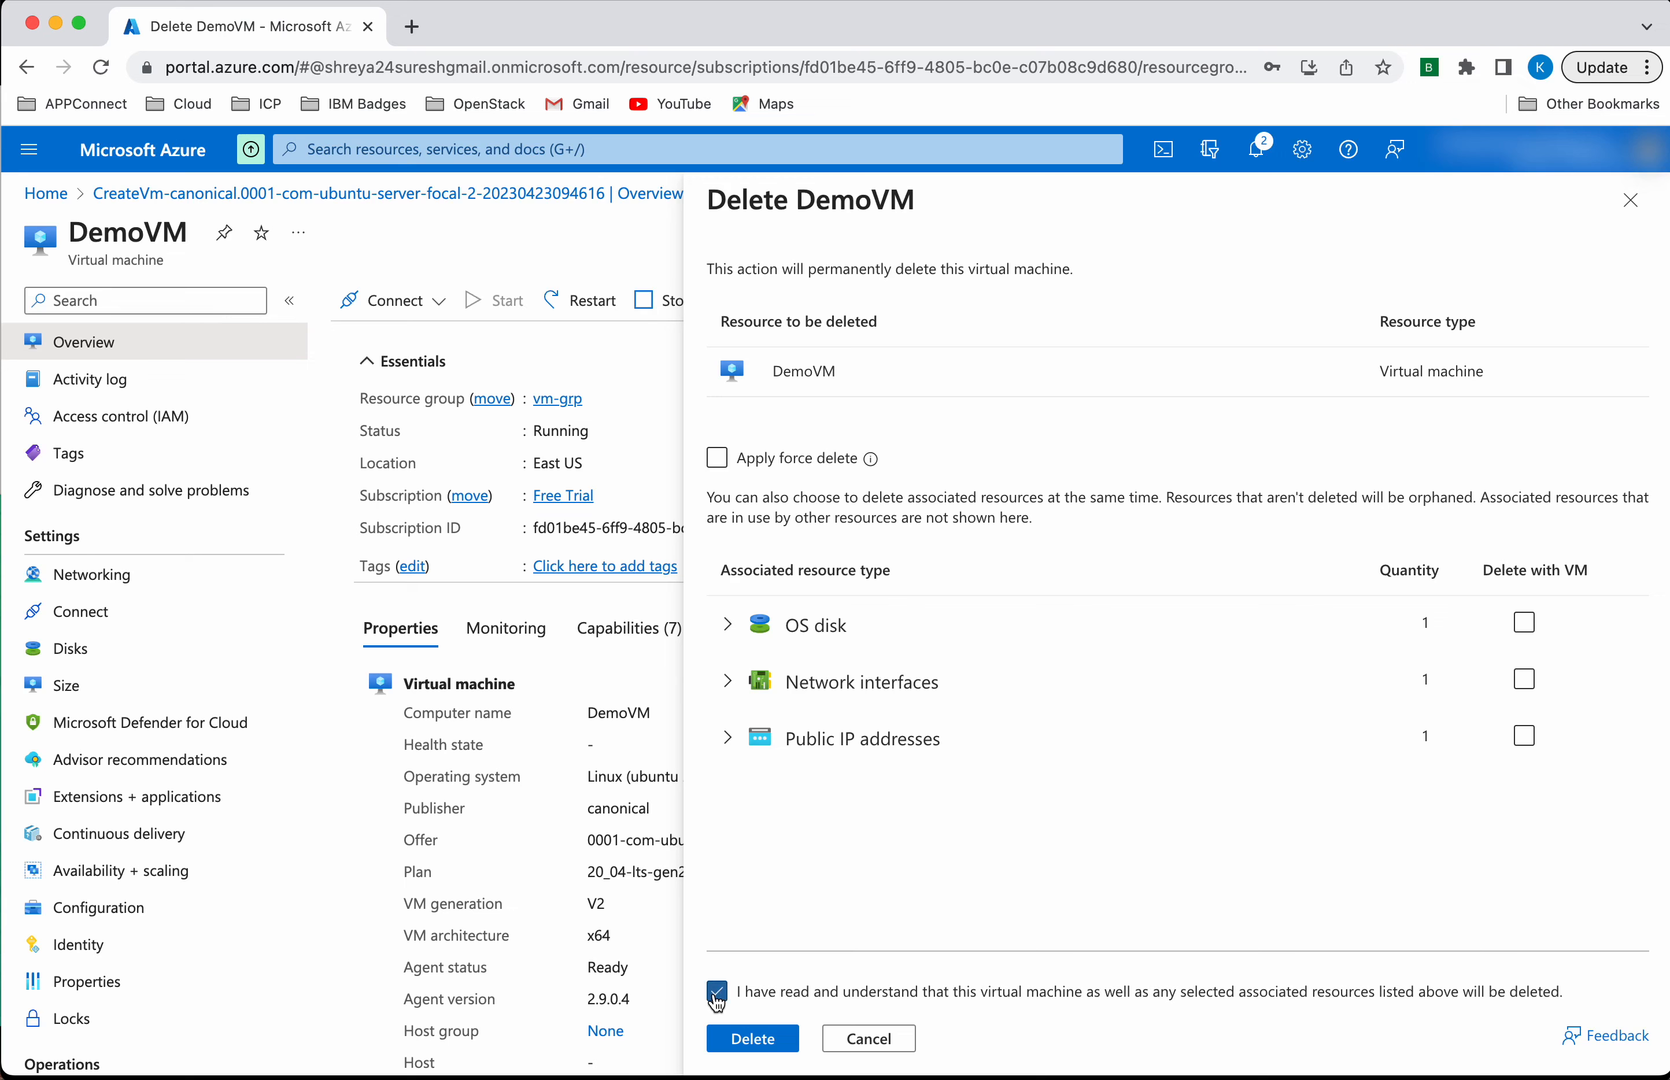
{"action": "left_click", "coordinate": [786, 1044]}
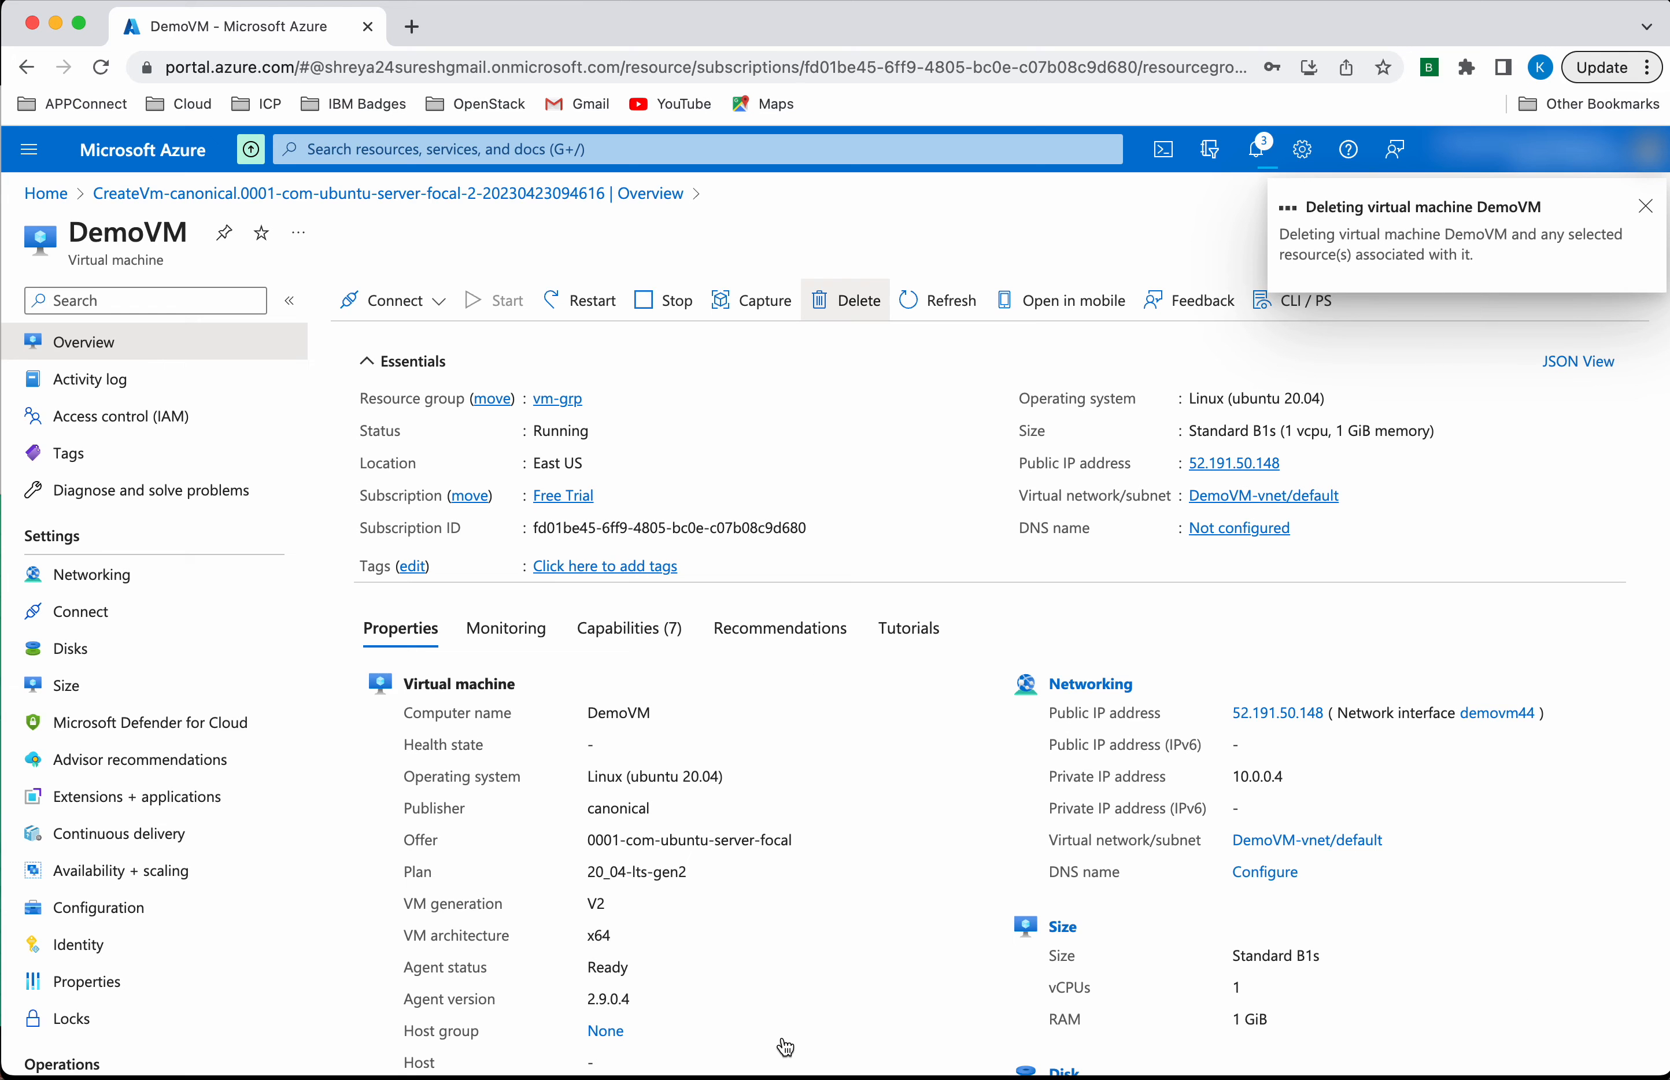